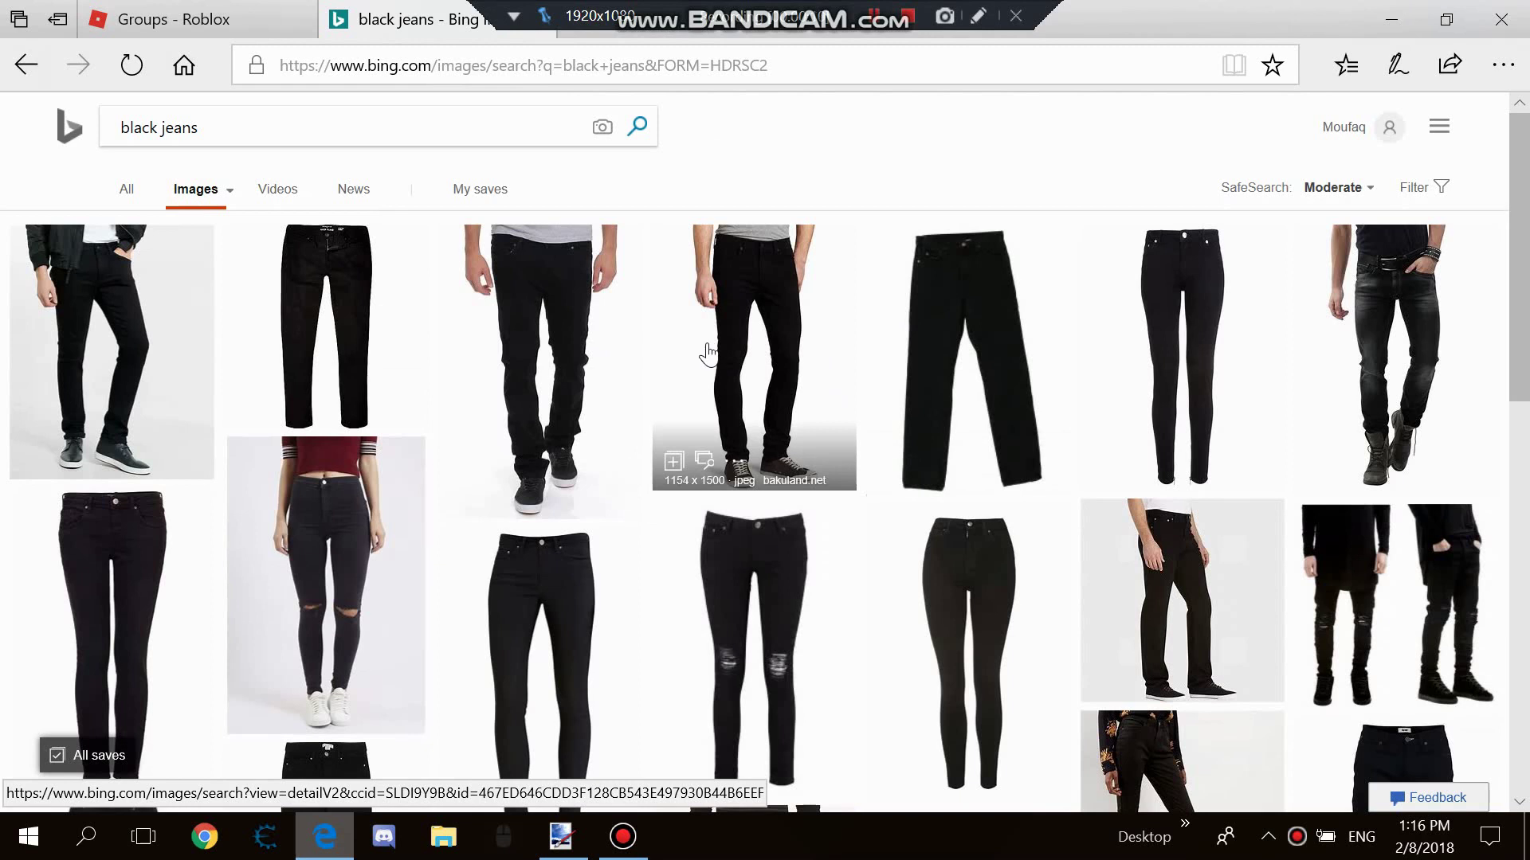
Open the cut-out black skinny jeans image from the search results, copy it, and switch to paint.net.
{"action": "left_click", "coordinate": [1172, 283]}
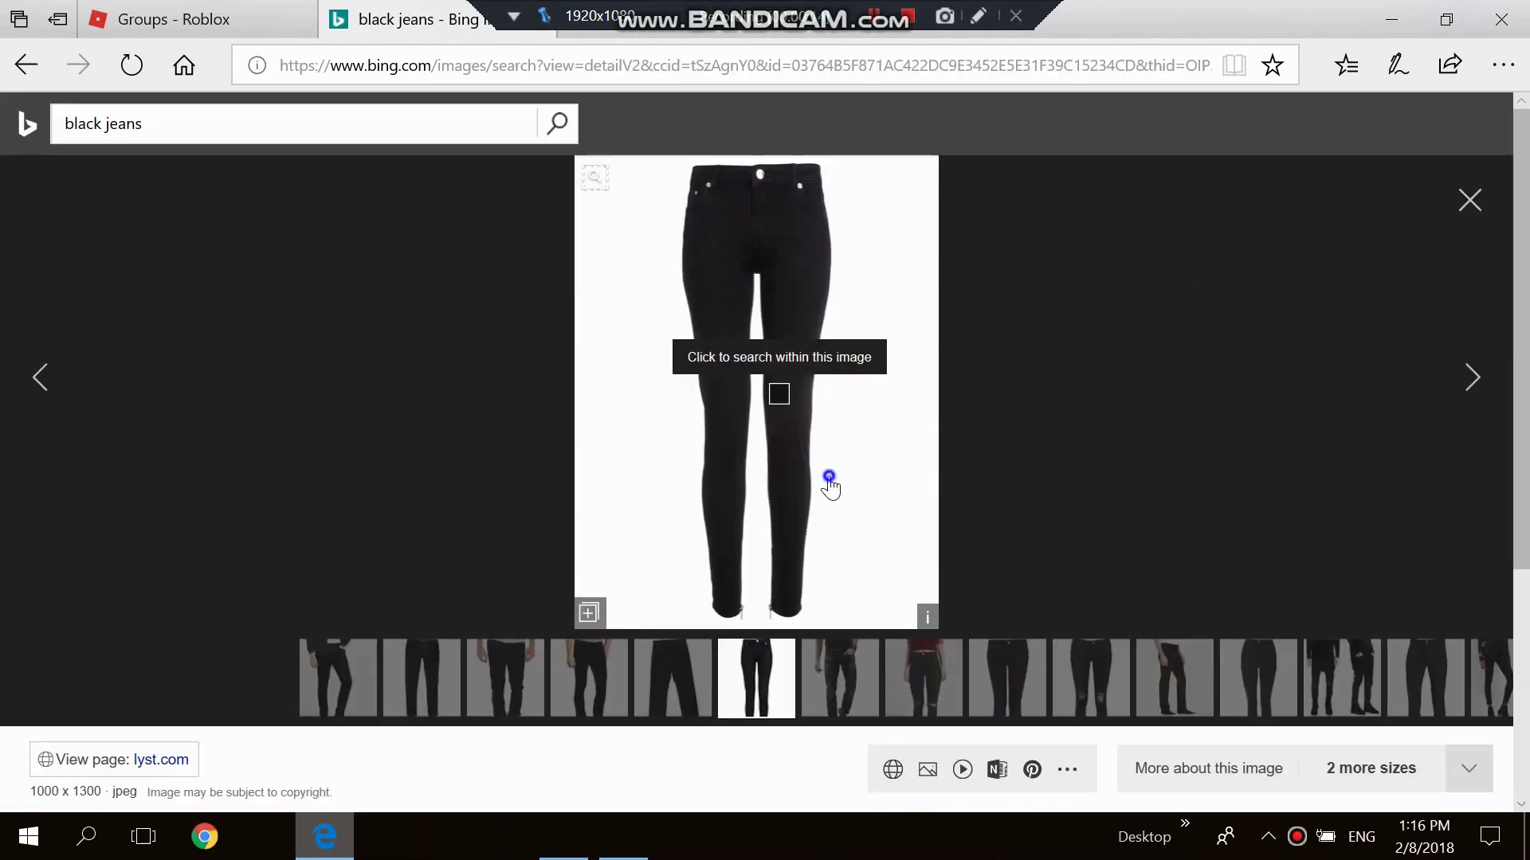
{"action": "right_click", "coordinate": [829, 486]}
{"action": "left_click", "coordinate": [625, 837]}
{"action": "left_click", "coordinate": [626, 836]}
{"action": "left_click", "coordinate": [560, 836]}
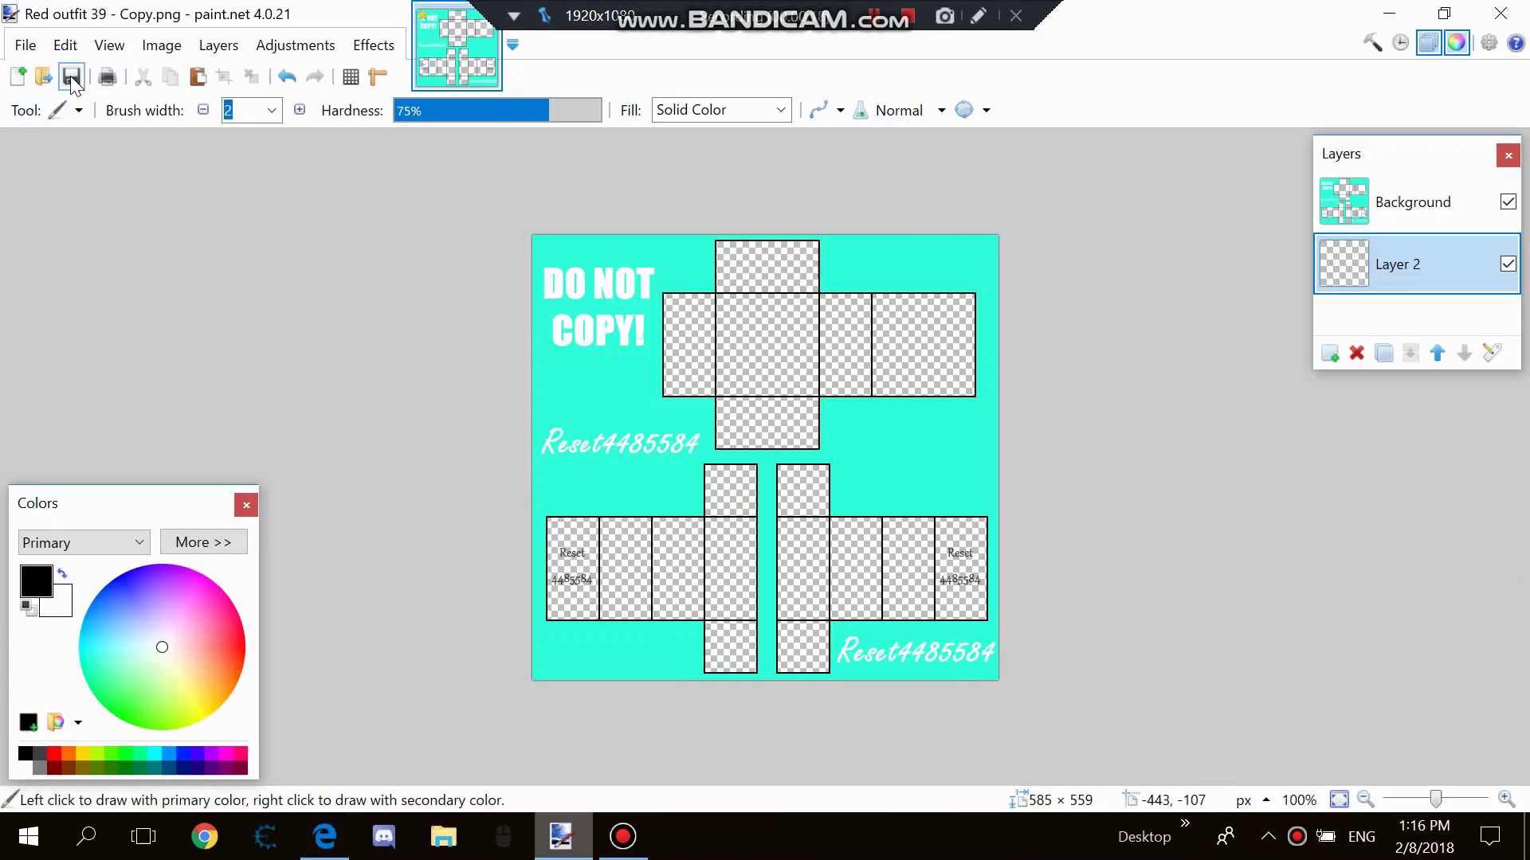
Create a new 1000 × 1300 px image and paste the copied jeans picture into it.
{"action": "left_click", "coordinate": [47, 85]}
{"action": "left_click", "coordinate": [728, 133]}
{"action": "left_click", "coordinate": [11, 77]}
{"action": "left_click", "coordinate": [741, 558]}
{"action": "key", "text": "ctrl+v"}
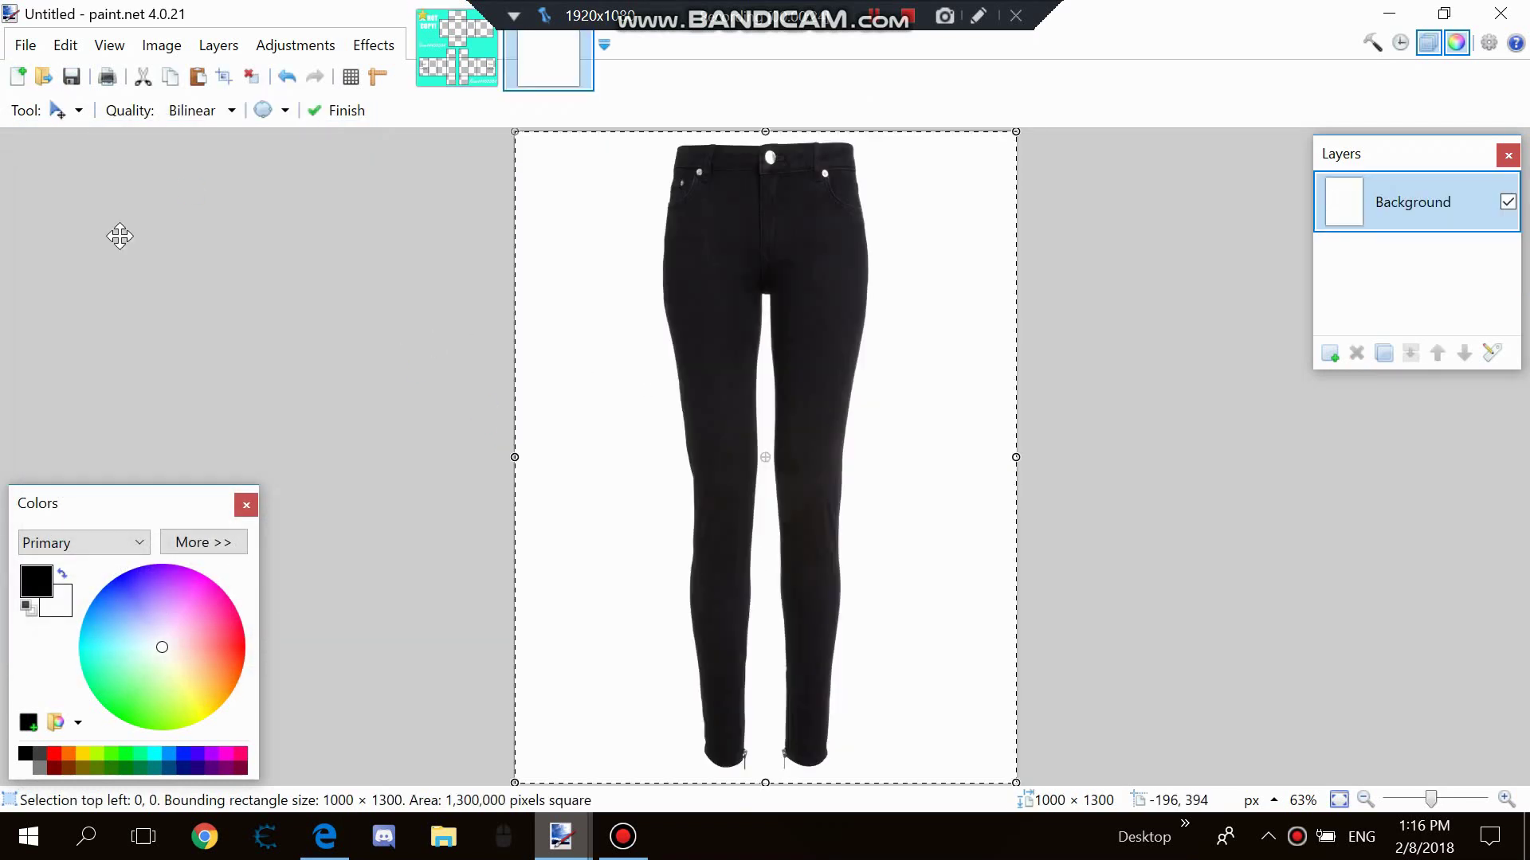
{"action": "left_click", "coordinate": [44, 110]}
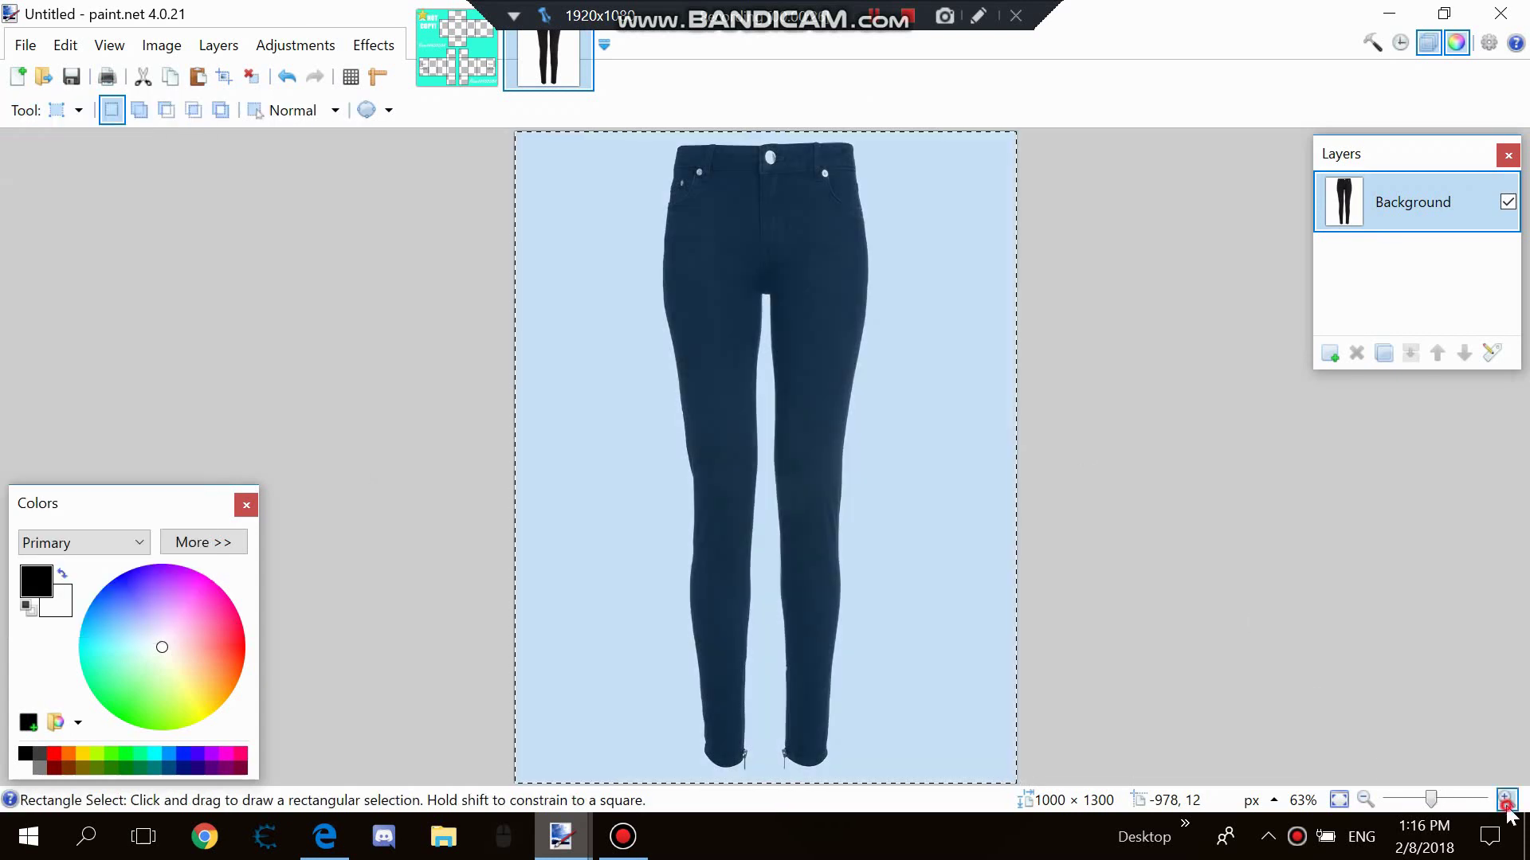
{"action": "left_click", "coordinate": [1505, 799]}
{"action": "left_click", "coordinate": [1505, 799]}
{"action": "left_click", "coordinate": [1505, 799]}
{"action": "left_click", "coordinate": [1505, 799]}
{"action": "scroll", "coordinate": [1206, 693], "scroll_direction": "up", "scroll_amount": 5}
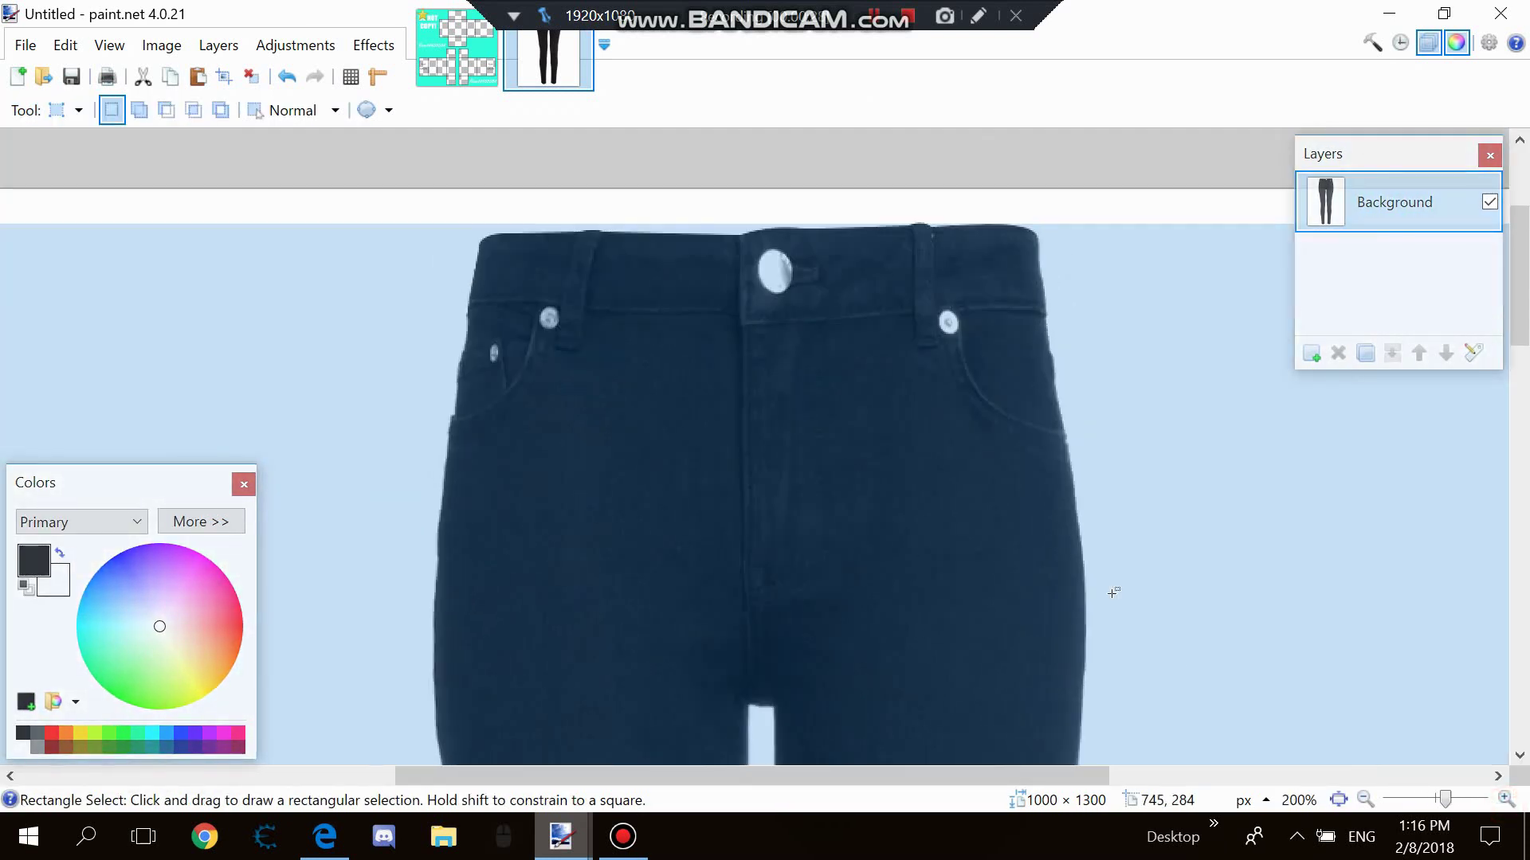
{"action": "left_click", "coordinate": [484, 238]}
{"action": "left_click_drag", "start_coordinate": [484, 239], "coordinate": [1034, 516]}
Select the white background around the jeans with the Magic Wand and delete it.
{"action": "left_click", "coordinate": [56, 110]}
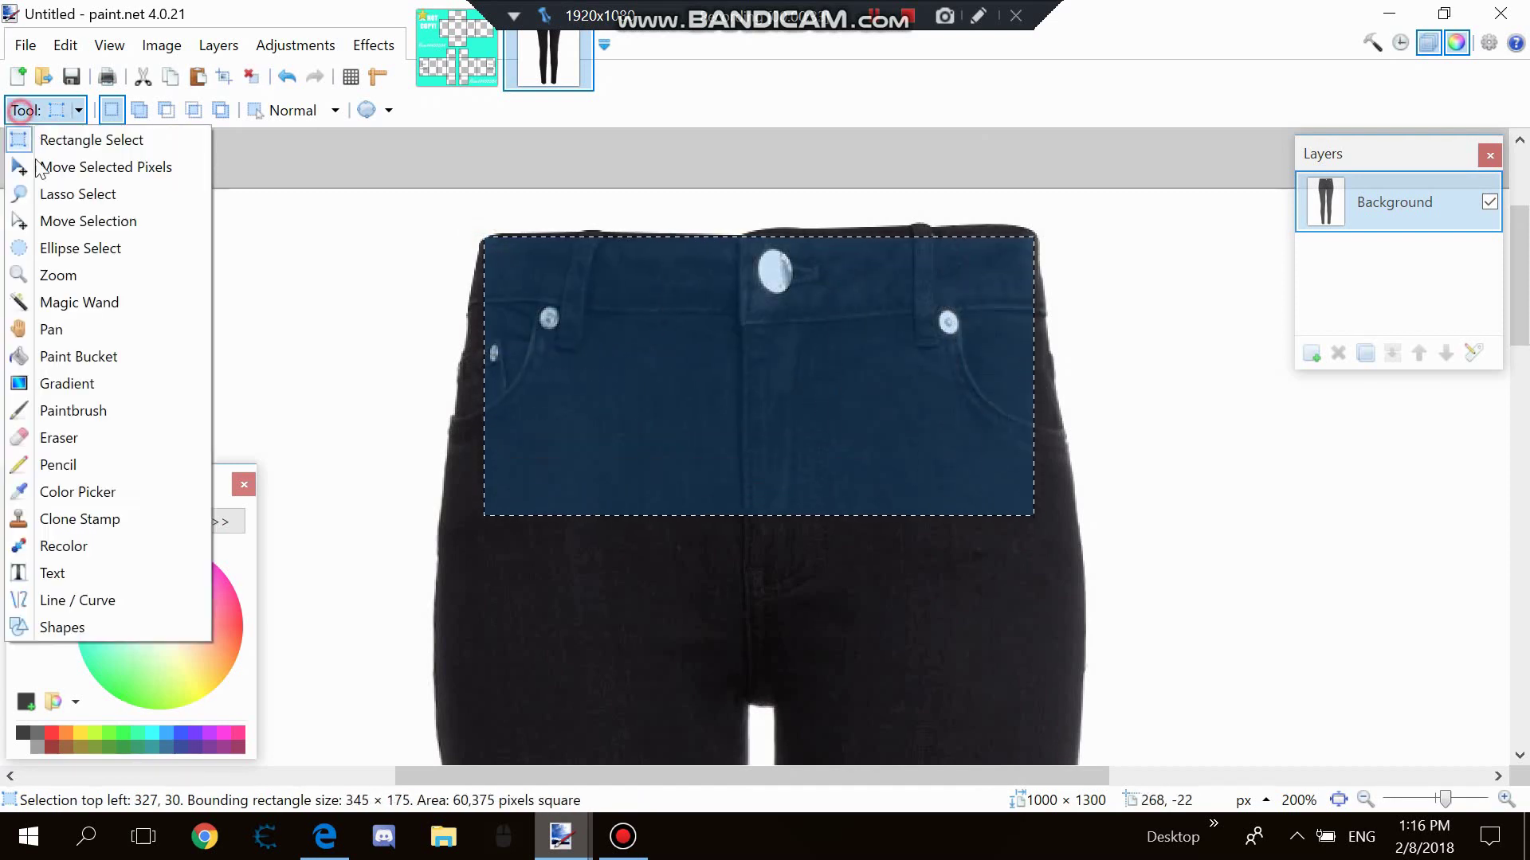
{"action": "left_click", "coordinate": [80, 303]}
{"action": "left_click", "coordinate": [304, 410]}
{"action": "scroll", "coordinate": [937, 433], "scroll_direction": "down", "scroll_amount": 6}
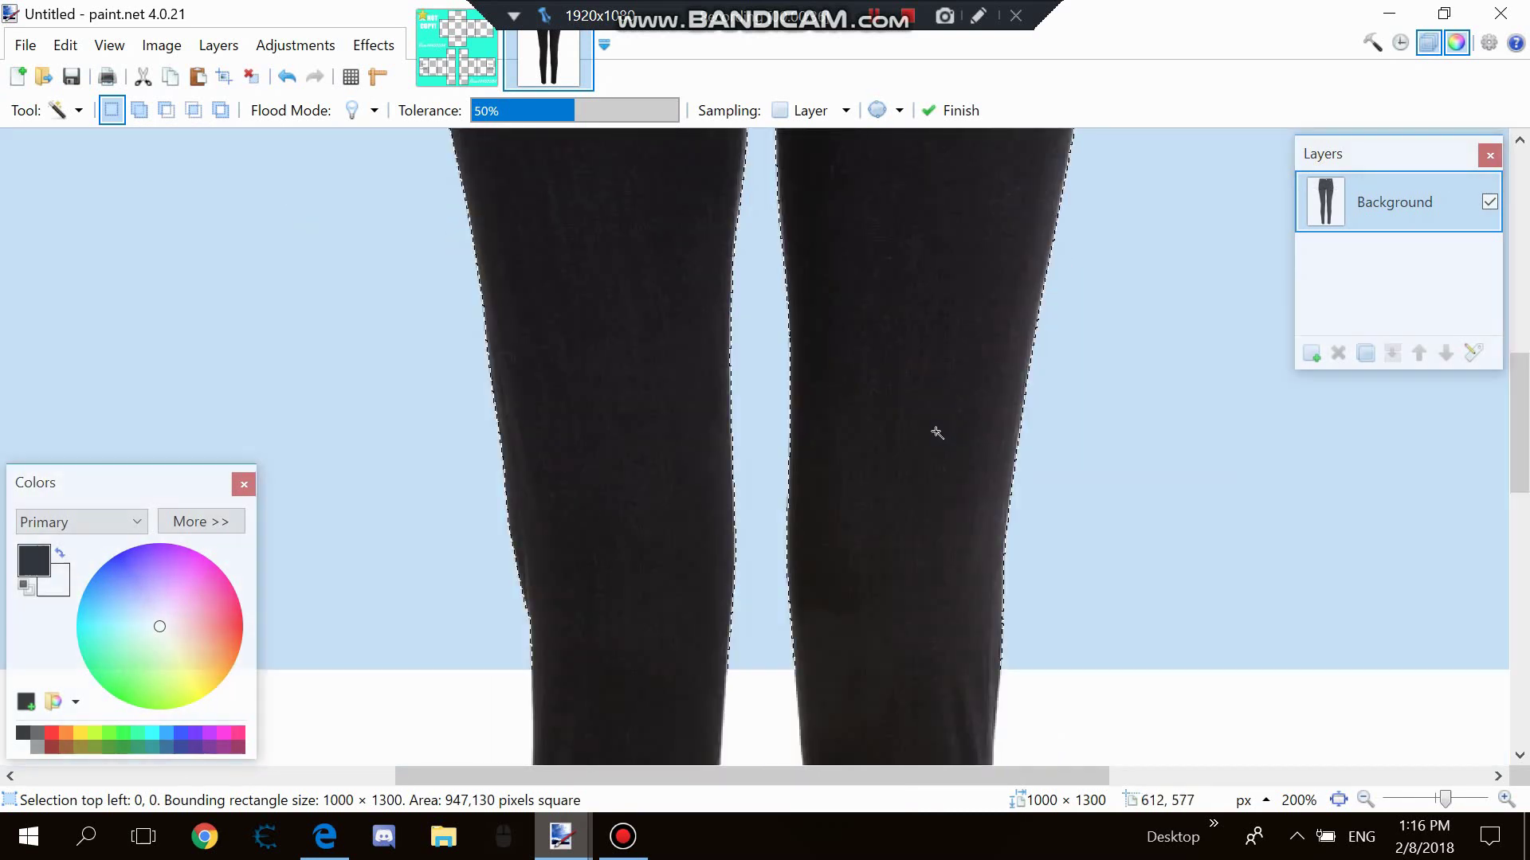
{"action": "scroll", "coordinate": [936, 432], "scroll_direction": "down", "scroll_amount": 8}
{"action": "key", "text": "Delete"}
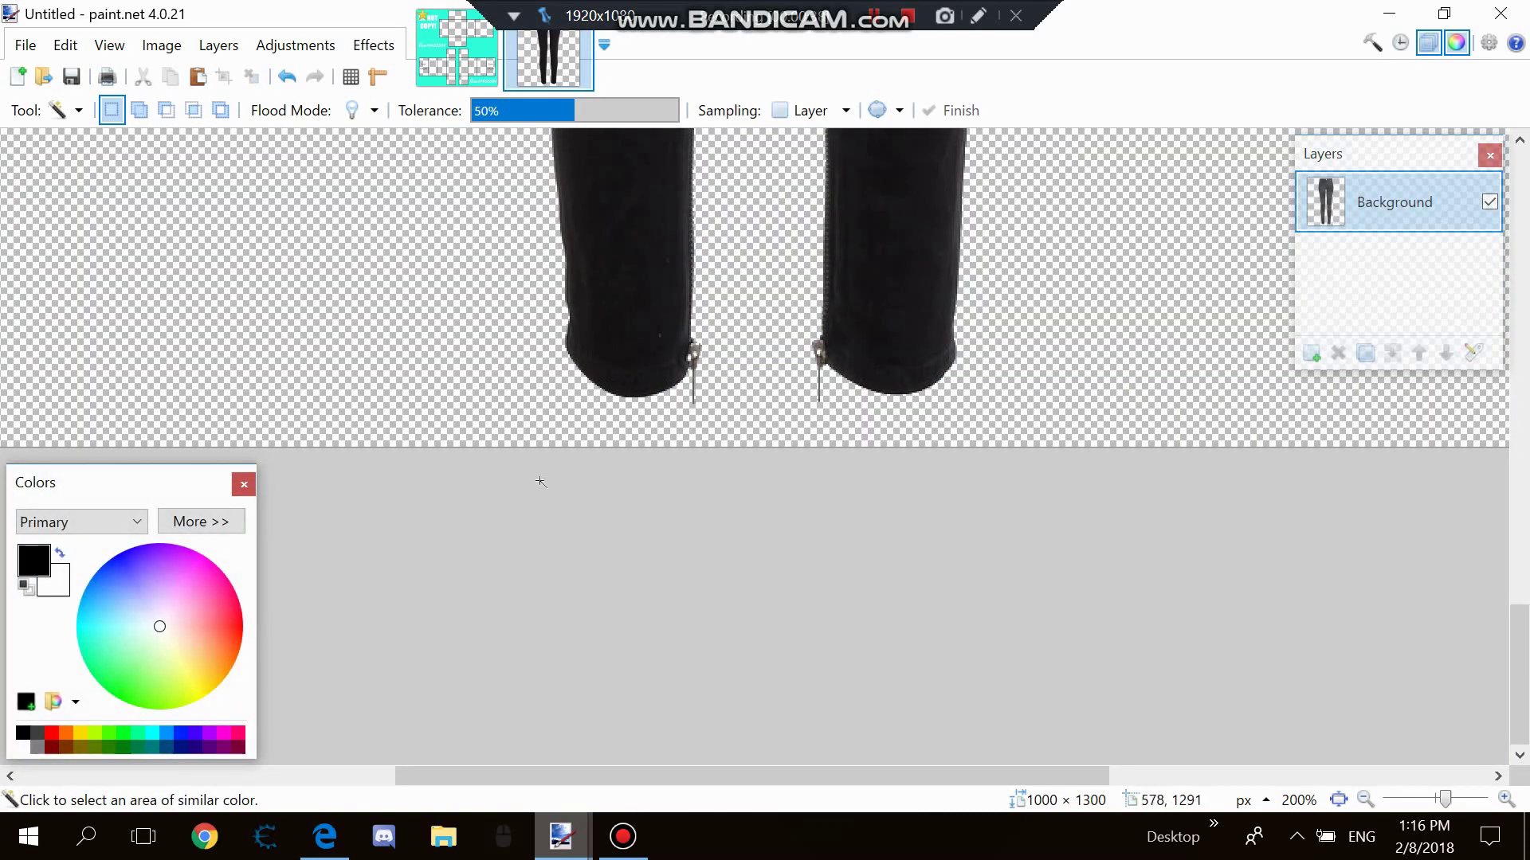
Copy a rectangle about 392 × 185 px around the jeans' waist and paste it onto Layer 2 of the outfit template.
{"action": "scroll", "coordinate": [672, 540], "scroll_direction": "up", "scroll_amount": 14}
{"action": "left_click", "coordinate": [57, 110]}
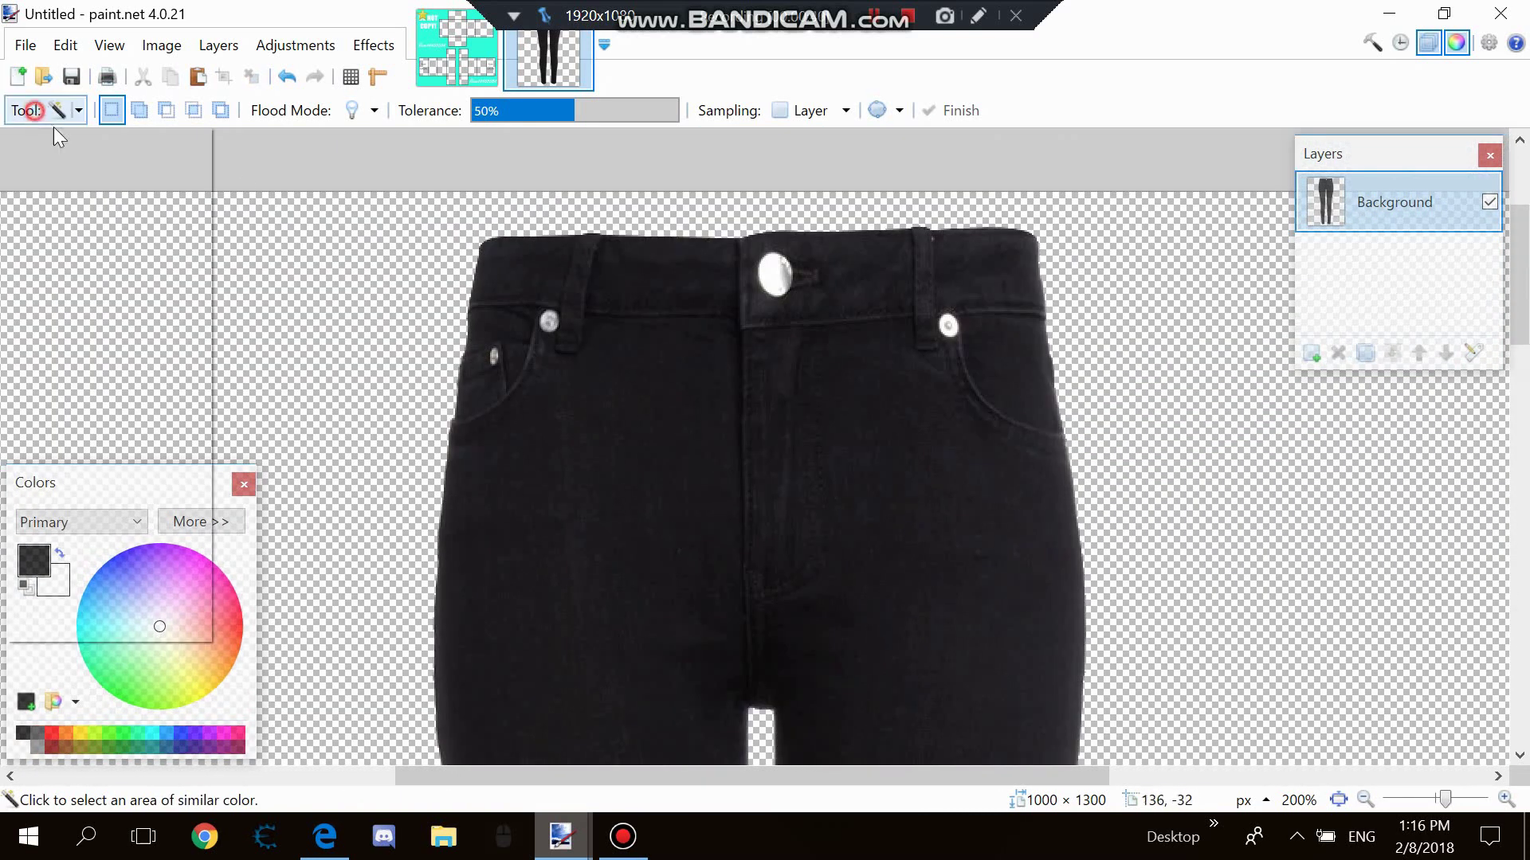
{"action": "left_click", "coordinate": [64, 136]}
{"action": "left_click_drag", "start_coordinate": [449, 215], "coordinate": [1072, 510]}
{"action": "left_click", "coordinate": [171, 76]}
{"action": "left_click", "coordinate": [448, 65]}
{"action": "left_click", "coordinate": [198, 77]}
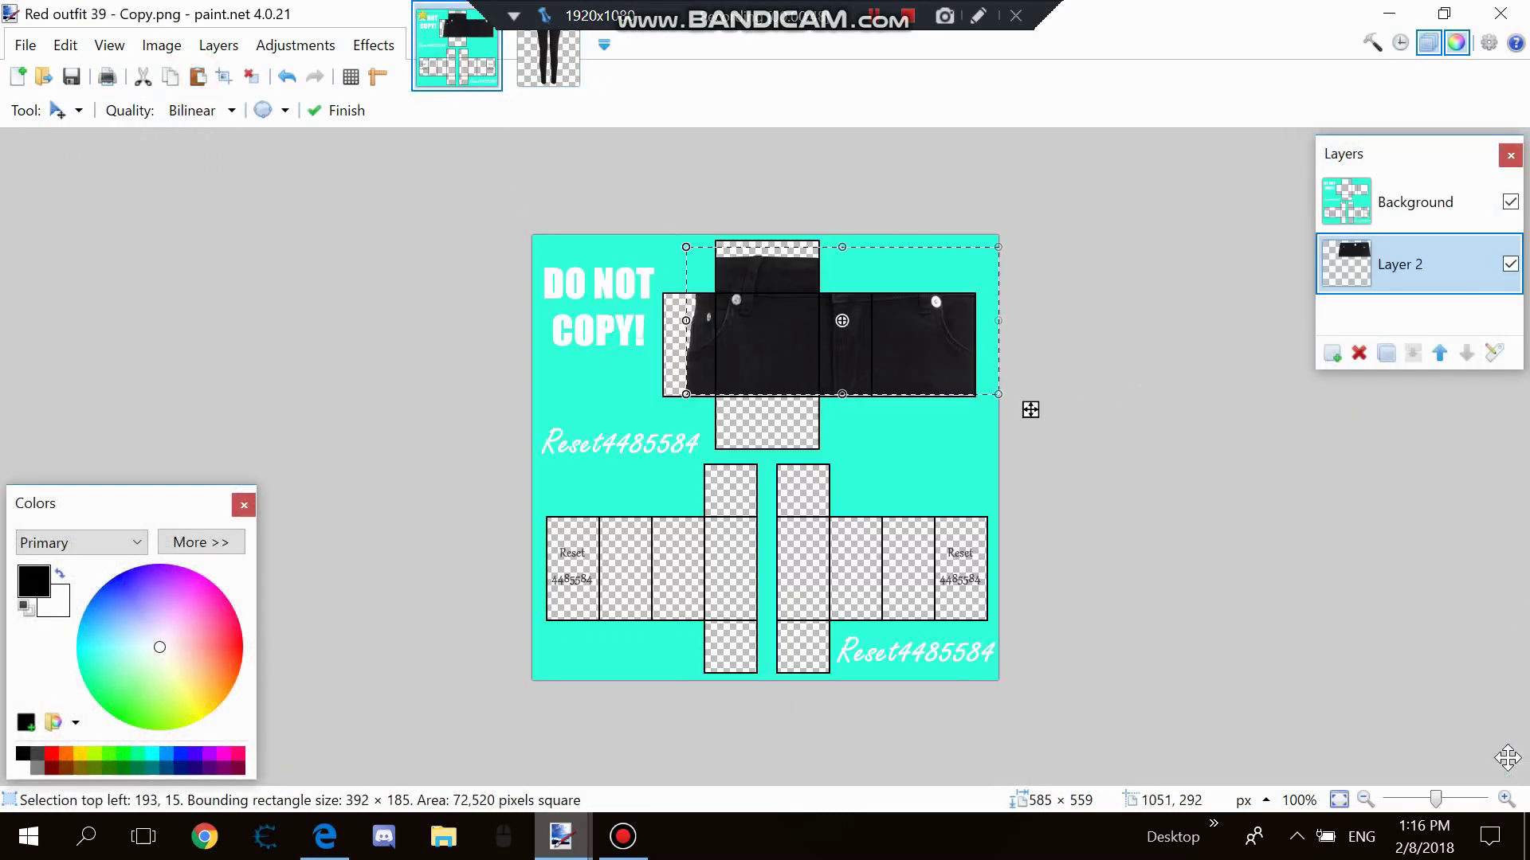
Shrink the pasted waist piece to about 146 × 77 px and position it across the lower edge of the torso front panel.
{"action": "left_click", "coordinate": [1506, 799]}
{"action": "scroll", "coordinate": [1305, 700], "scroll_direction": "up", "scroll_amount": 3}
{"action": "left_click_drag", "start_coordinate": [1220, 603], "coordinate": [856, 451]}
{"action": "left_click_drag", "start_coordinate": [805, 399], "coordinate": [860, 548]}
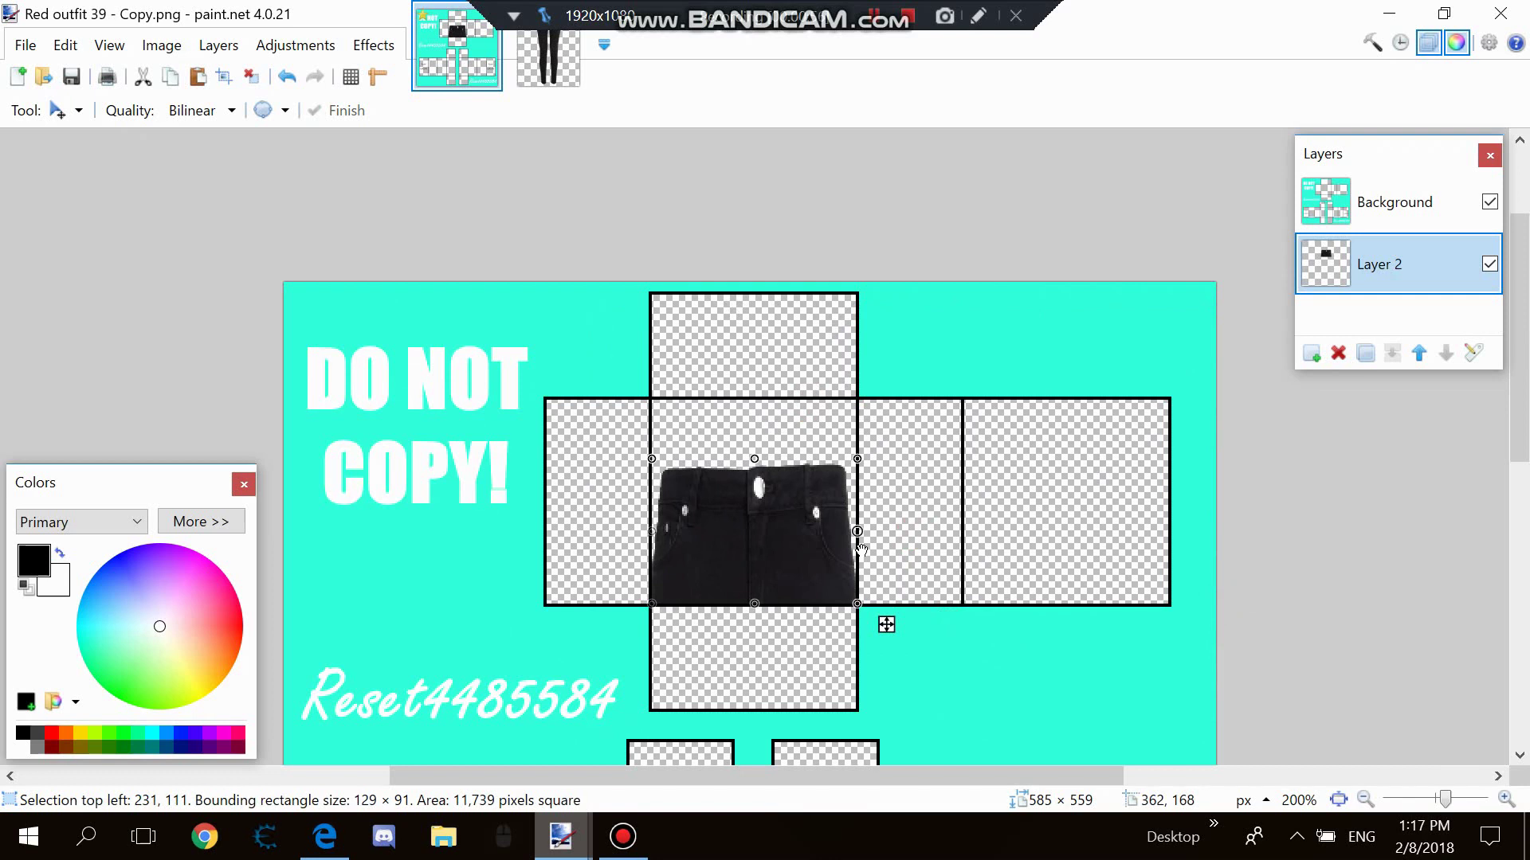
{"action": "left_click_drag", "start_coordinate": [798, 489], "coordinate": [761, 652]}
{"action": "left_click_drag", "start_coordinate": [847, 613], "coordinate": [868, 626]}
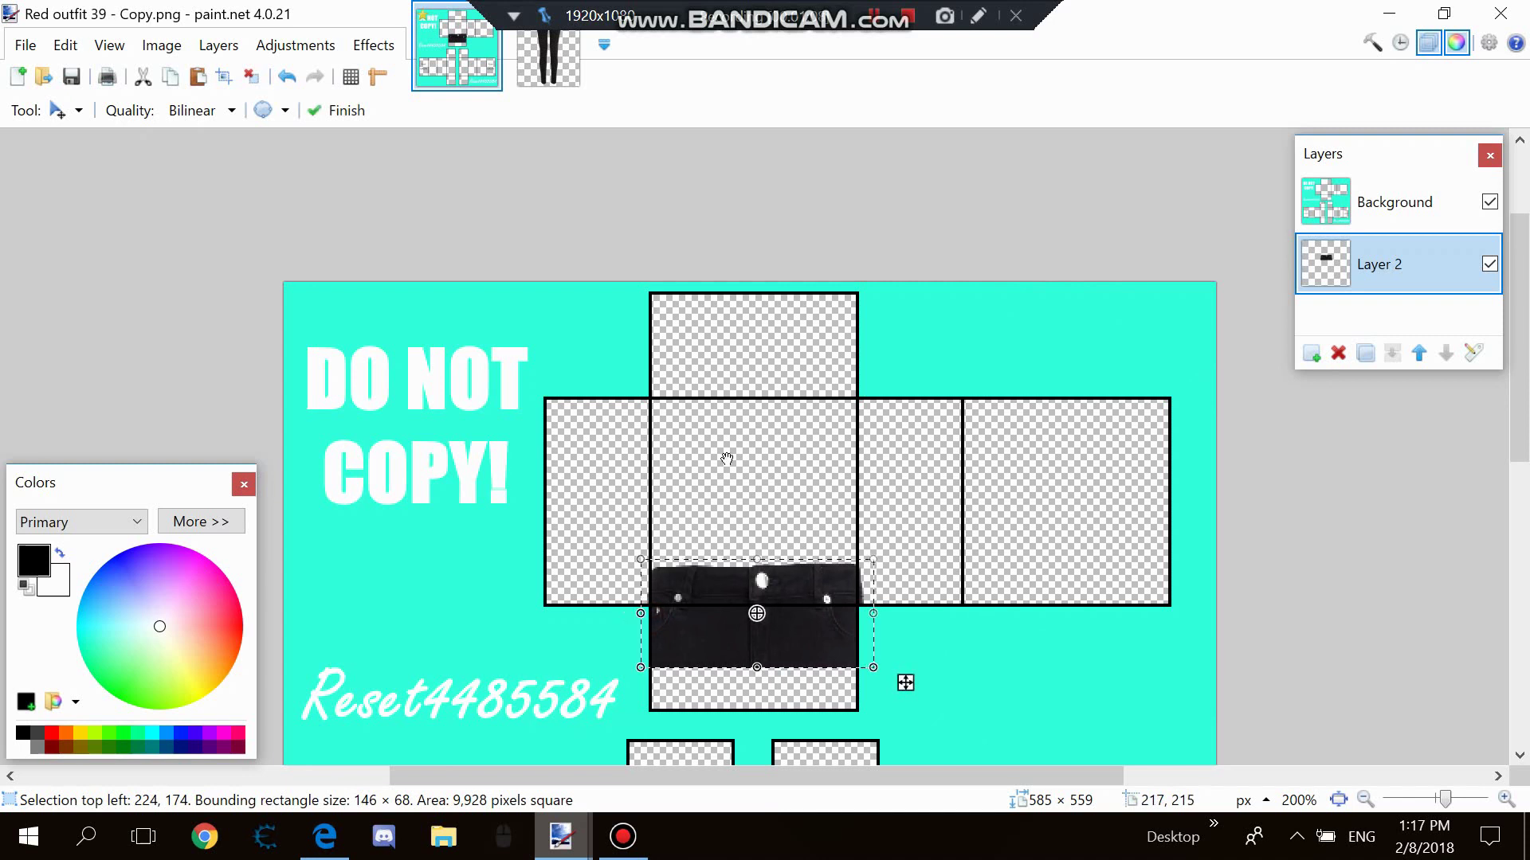
{"action": "scroll", "coordinate": [816, 390], "scroll_direction": "down", "scroll_amount": 2}
{"action": "mouse_move", "coordinate": [757, 477]}
{"action": "left_mouse_down"}
{"action": "mouse_move", "coordinate": [757, 516]}
{"action": "mouse_move", "coordinate": [757, 491]}
{"action": "left_mouse_up"}
{"action": "left_click_drag", "start_coordinate": [770, 394], "coordinate": [768, 364]}
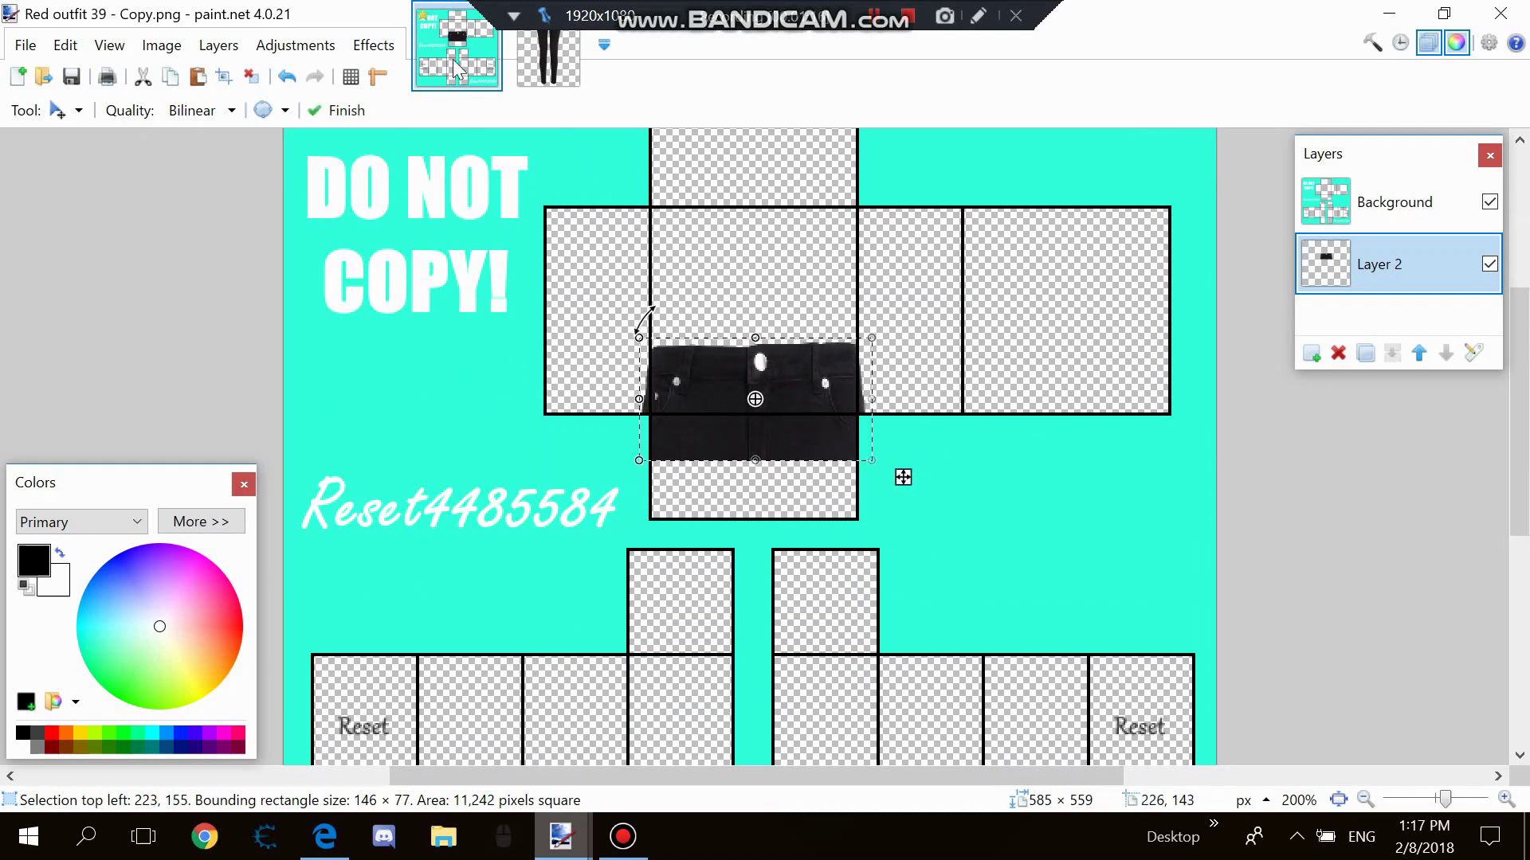
Copy a plain fabric strip from below the jeans' pockets and fit it at about 132 × 60 px under the template's waist piece.
{"action": "left_click", "coordinate": [548, 59]}
{"action": "left_click", "coordinate": [32, 110]}
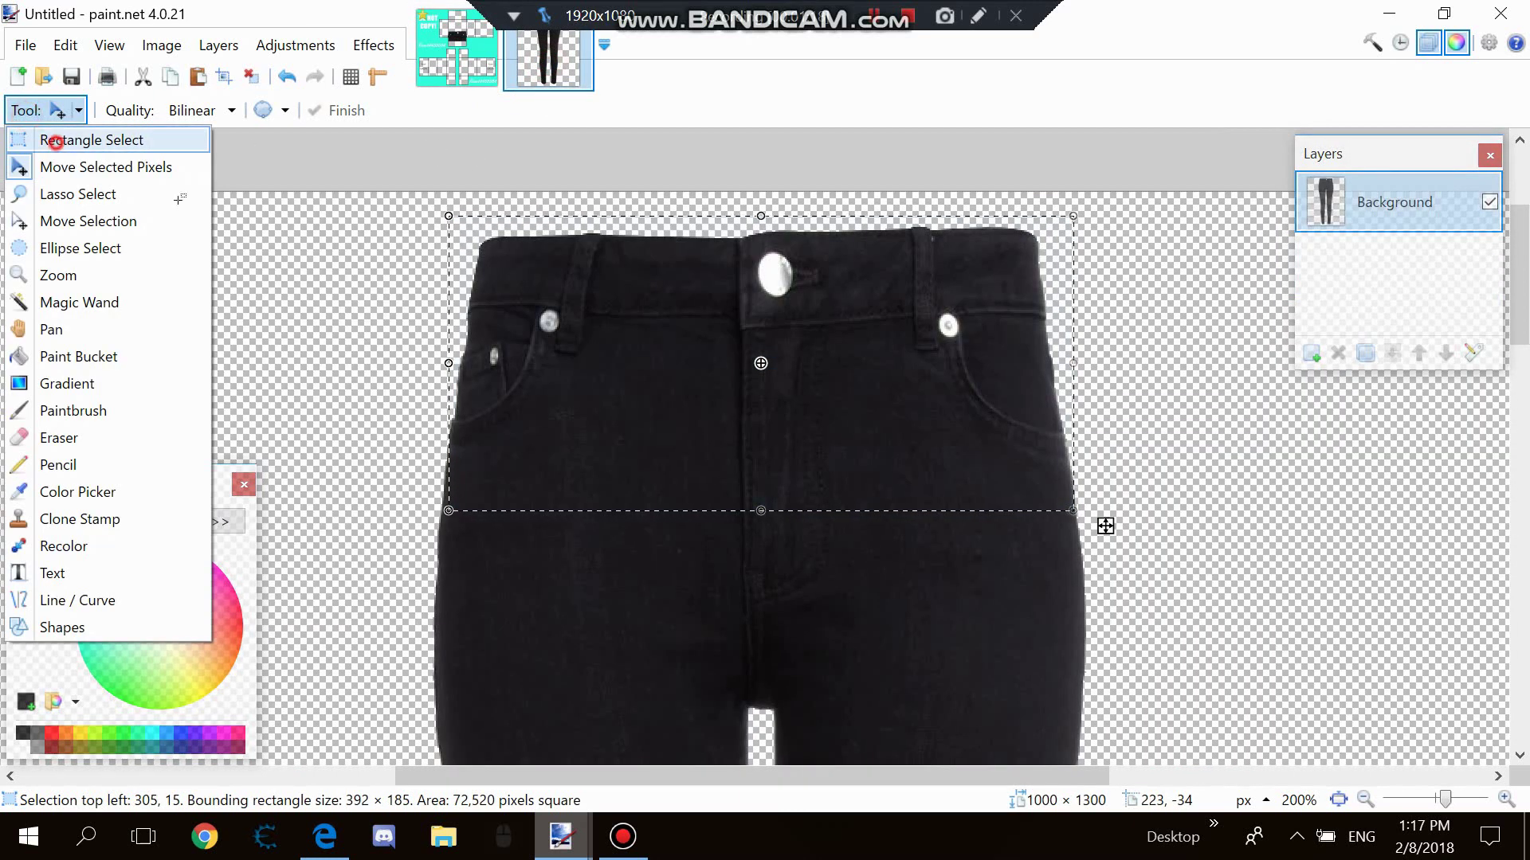
{"action": "left_click", "coordinate": [55, 141]}
{"action": "left_click_drag", "start_coordinate": [698, 512], "coordinate": [867, 608]}
{"action": "left_click", "coordinate": [181, 80]}
{"action": "left_click", "coordinate": [457, 48]}
{"action": "key", "text": "ctrl+shift+v"}
{"action": "left_click_drag", "start_coordinate": [1142, 477], "coordinate": [864, 546]}
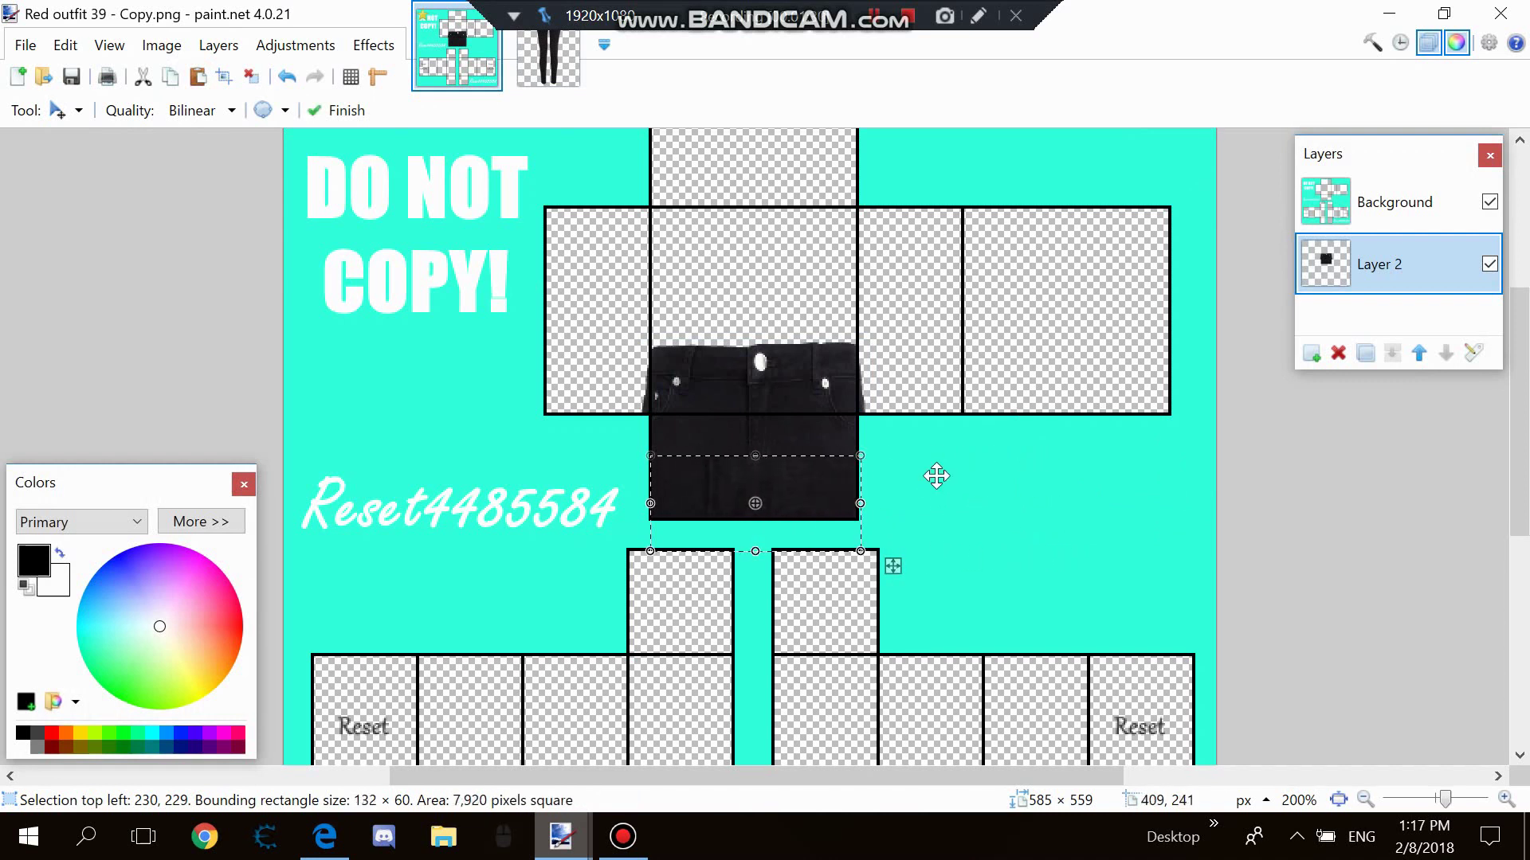
Select a rectangle about 38 × 40 px over the left pocket of the waist piece on the torso front.
{"action": "scroll", "coordinate": [936, 476], "scroll_direction": "up", "scroll_amount": 2}
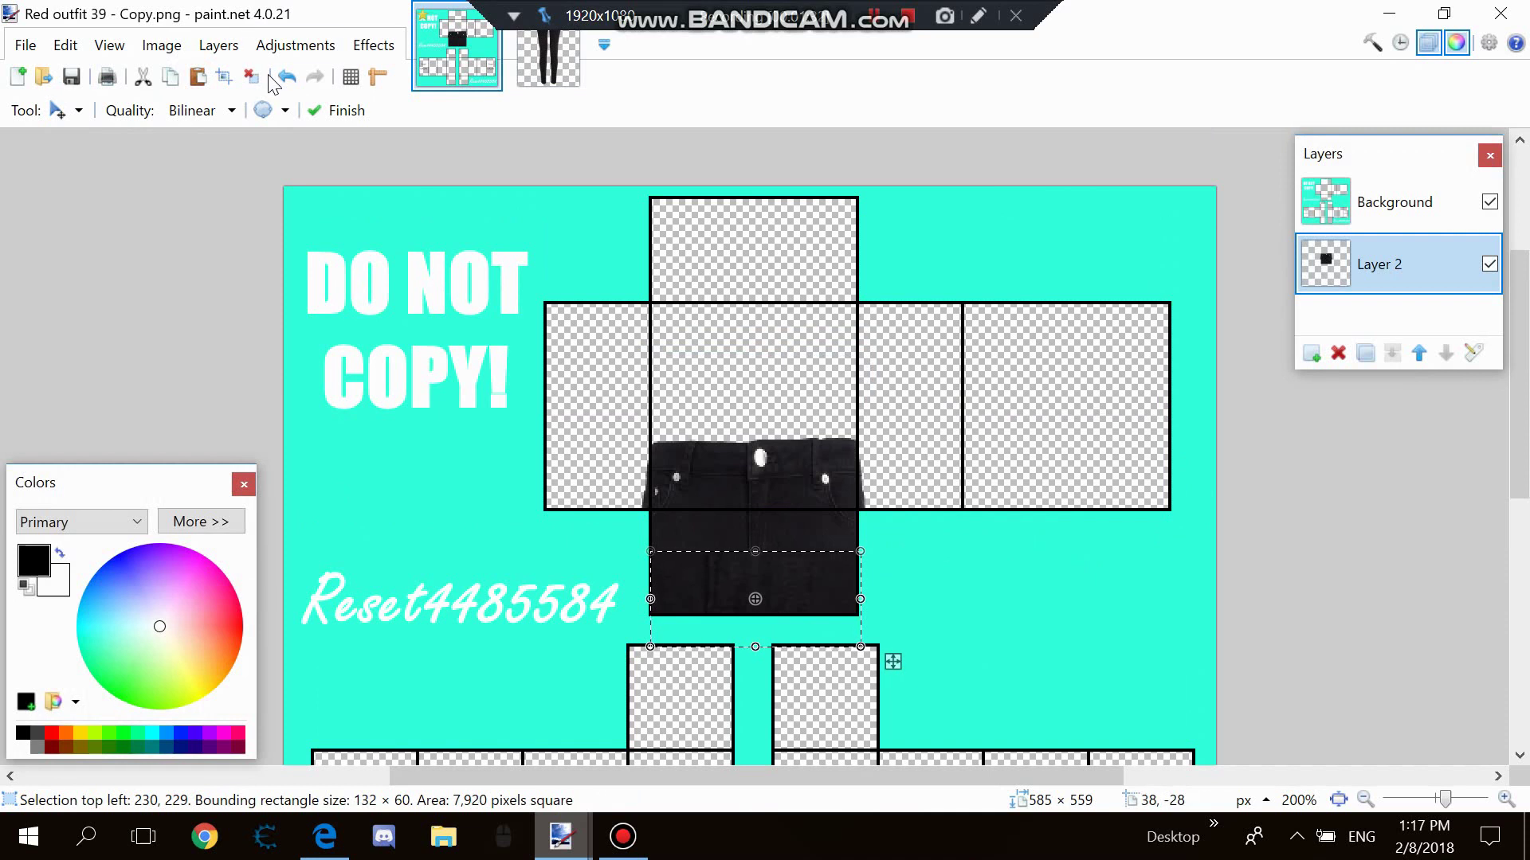
{"action": "left_click", "coordinate": [36, 122]}
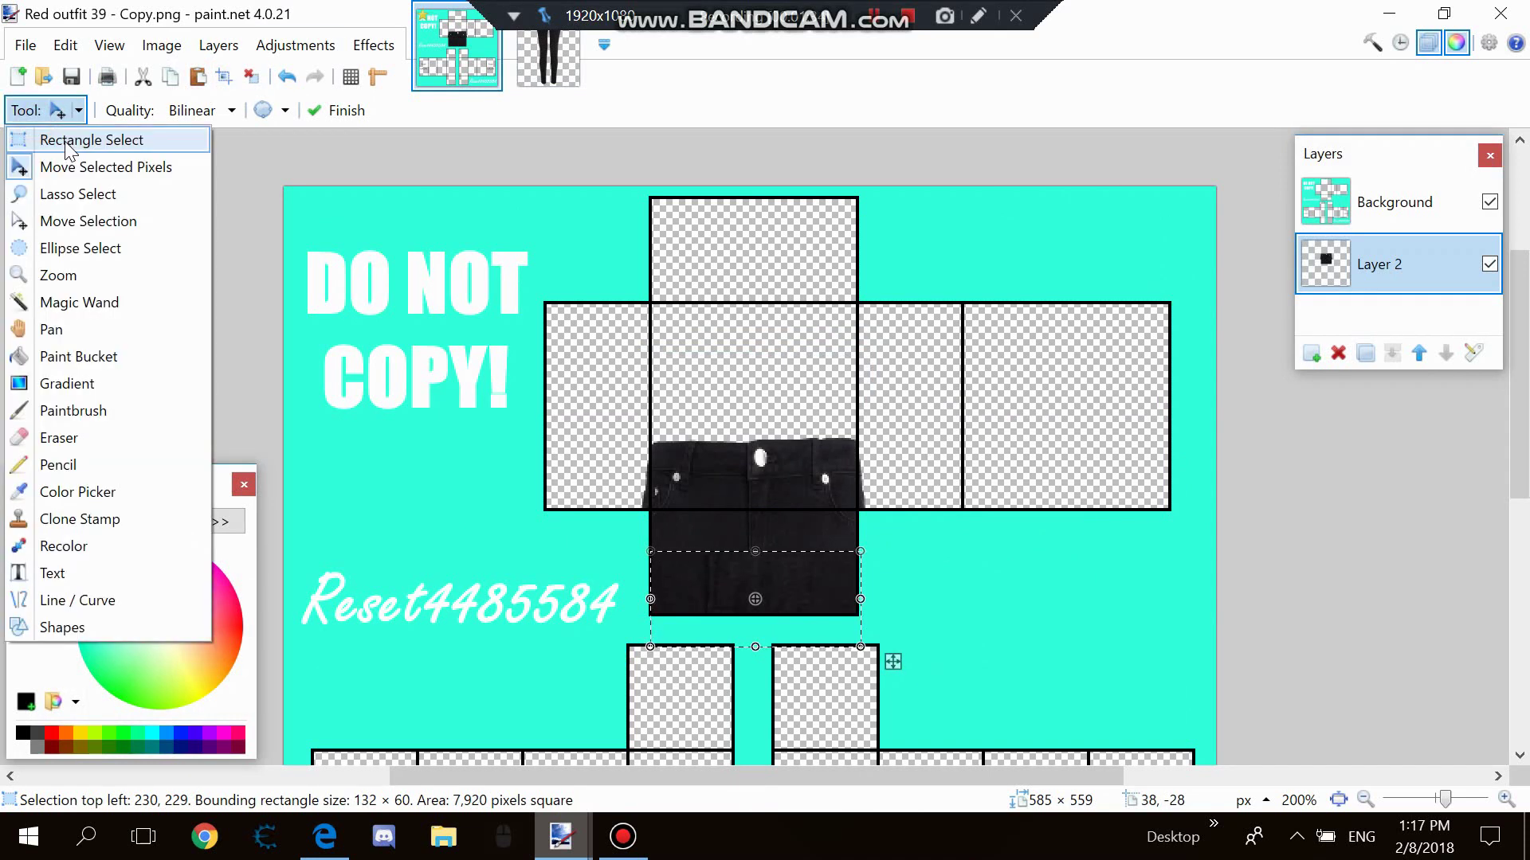
{"action": "left_click", "coordinate": [68, 141]}
{"action": "left_click", "coordinate": [1505, 799]}
{"action": "left_click", "coordinate": [1506, 799]}
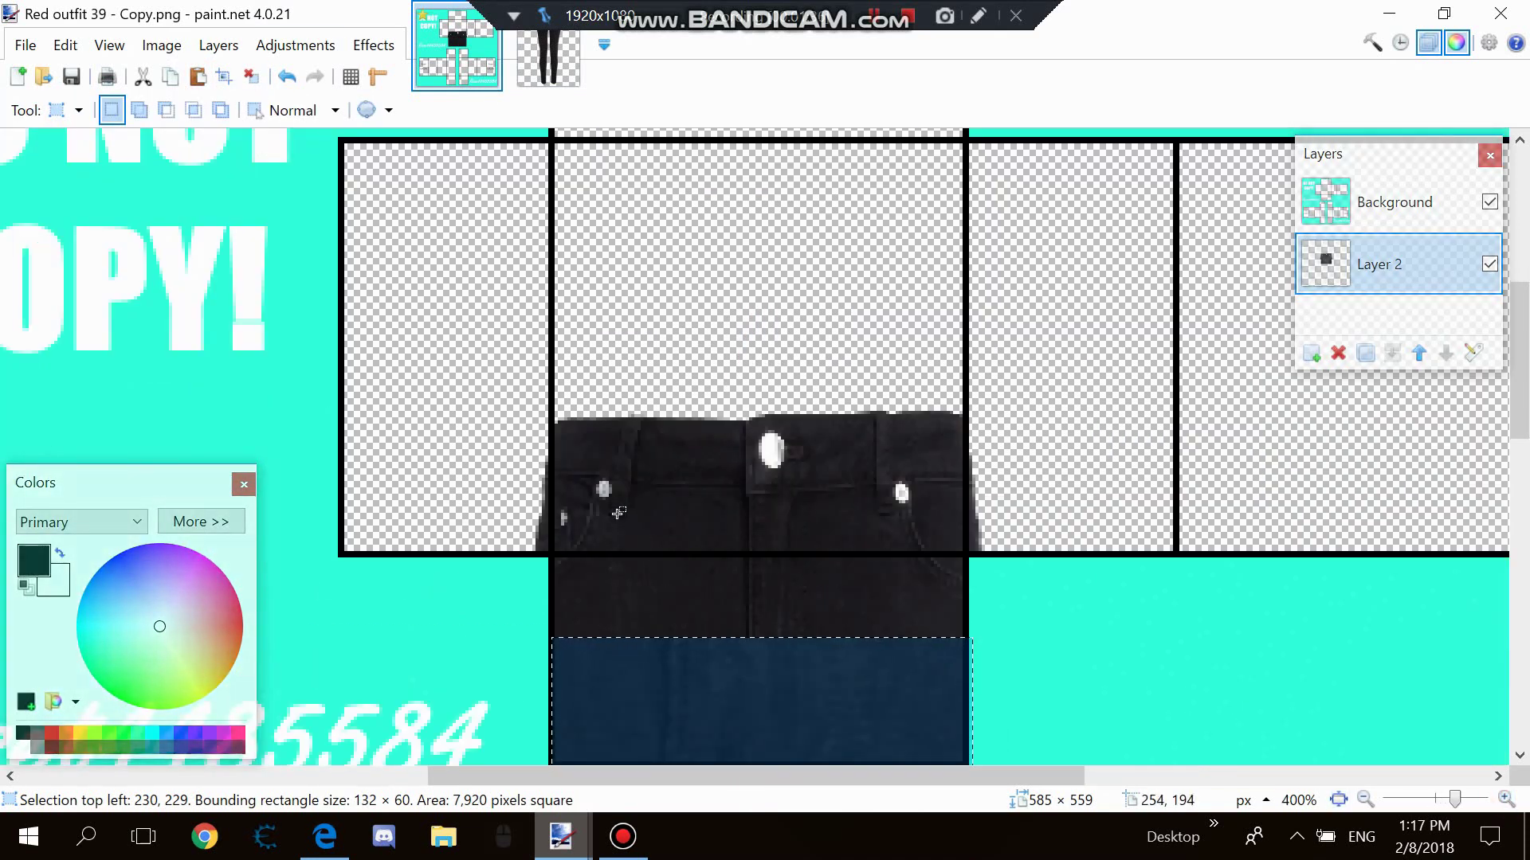
{"action": "left_click_drag", "start_coordinate": [559, 421], "coordinate": [682, 543]}
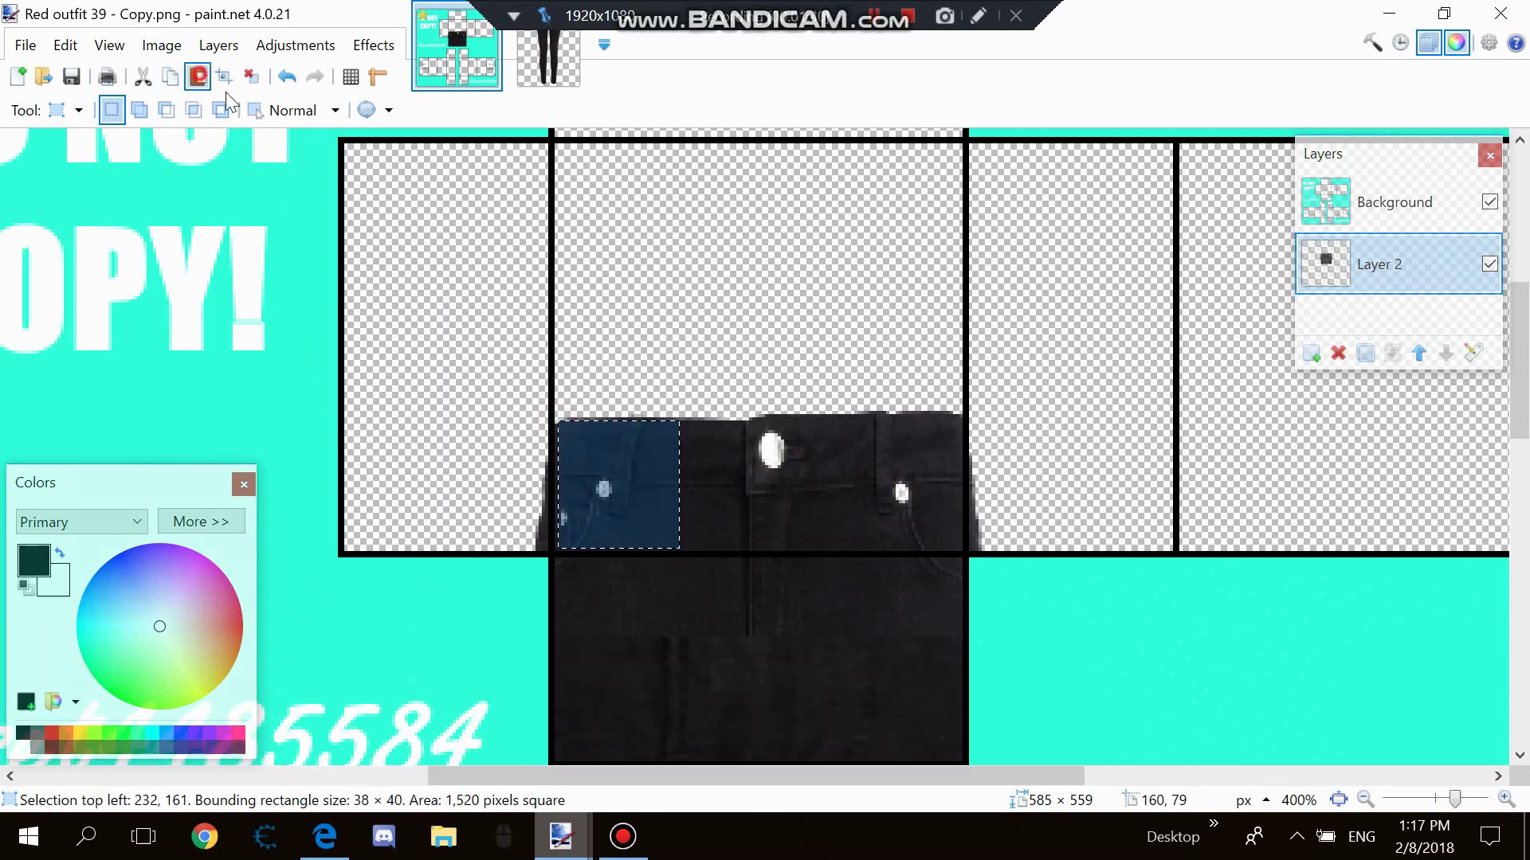
Fill the waist strip of the torso's left side panel with a mirrored pocket copy about 37 × 41 px and an unmirrored one about 31 × 41 px.
{"action": "key", "text": "m"}
{"action": "left_click_drag", "start_coordinate": [604, 447], "coordinate": [599, 446]}
{"action": "left_click_drag", "start_coordinate": [672, 485], "coordinate": [433, 485]}
{"action": "left_click_drag", "start_coordinate": [494, 548], "coordinate": [493, 551]}
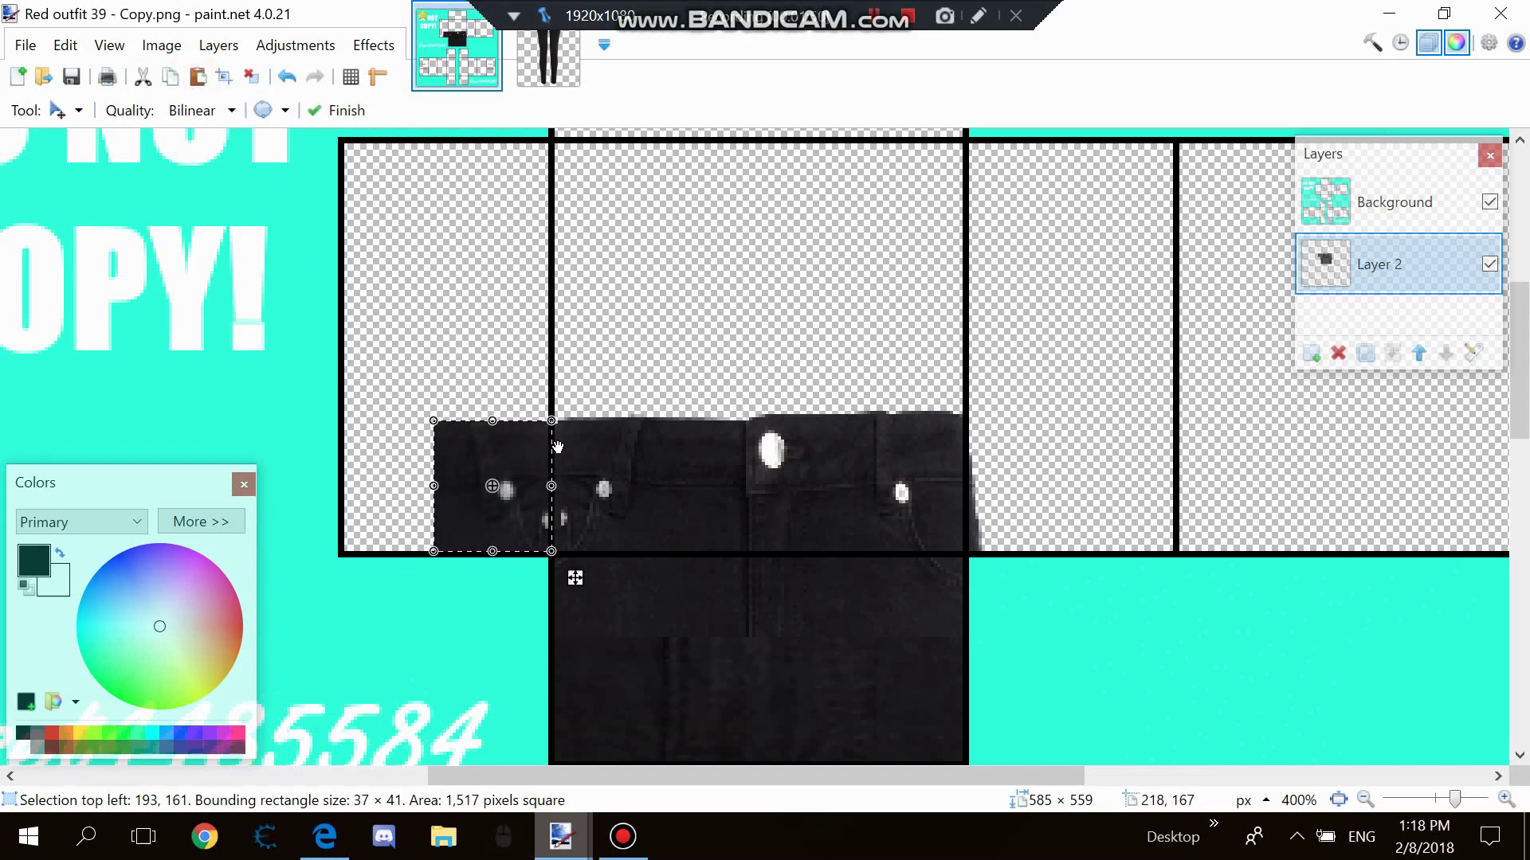
{"action": "left_click_drag", "start_coordinate": [551, 486], "coordinate": [335, 486]}
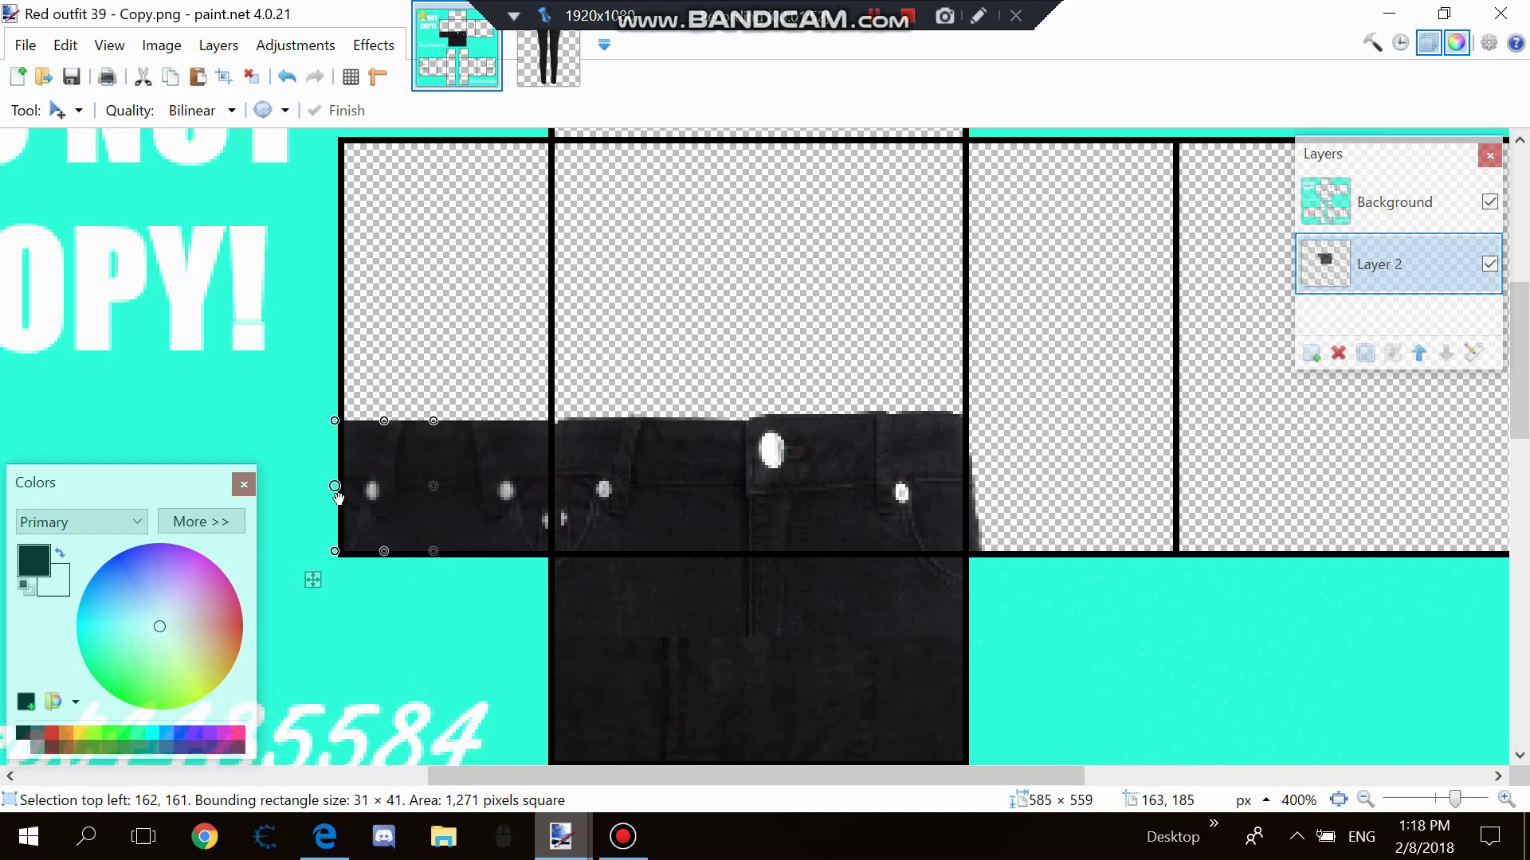
Paste a mirrored and an unmirrored pocket copy side by side along the waist of the torso panel right of the front.
{"action": "left_click", "coordinate": [198, 77]}
{"action": "left_click_drag", "start_coordinate": [495, 468], "coordinate": [1161, 610]}
{"action": "left_click_drag", "start_coordinate": [1527, 508], "coordinate": [830, 448]}
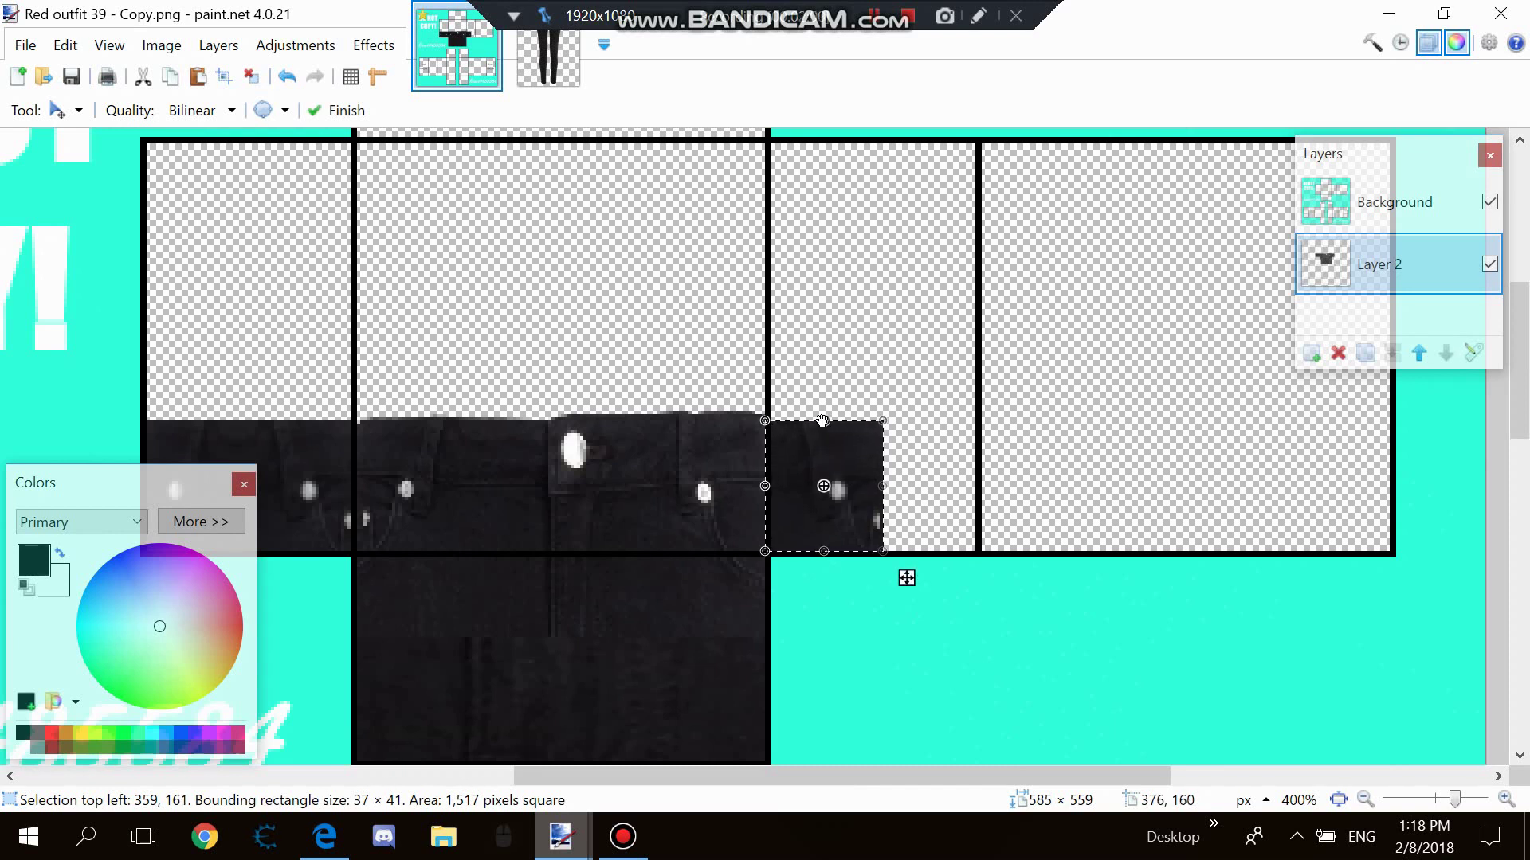
{"action": "left_click", "coordinate": [198, 76]}
{"action": "left_click_drag", "start_coordinate": [315, 437], "coordinate": [843, 436]}
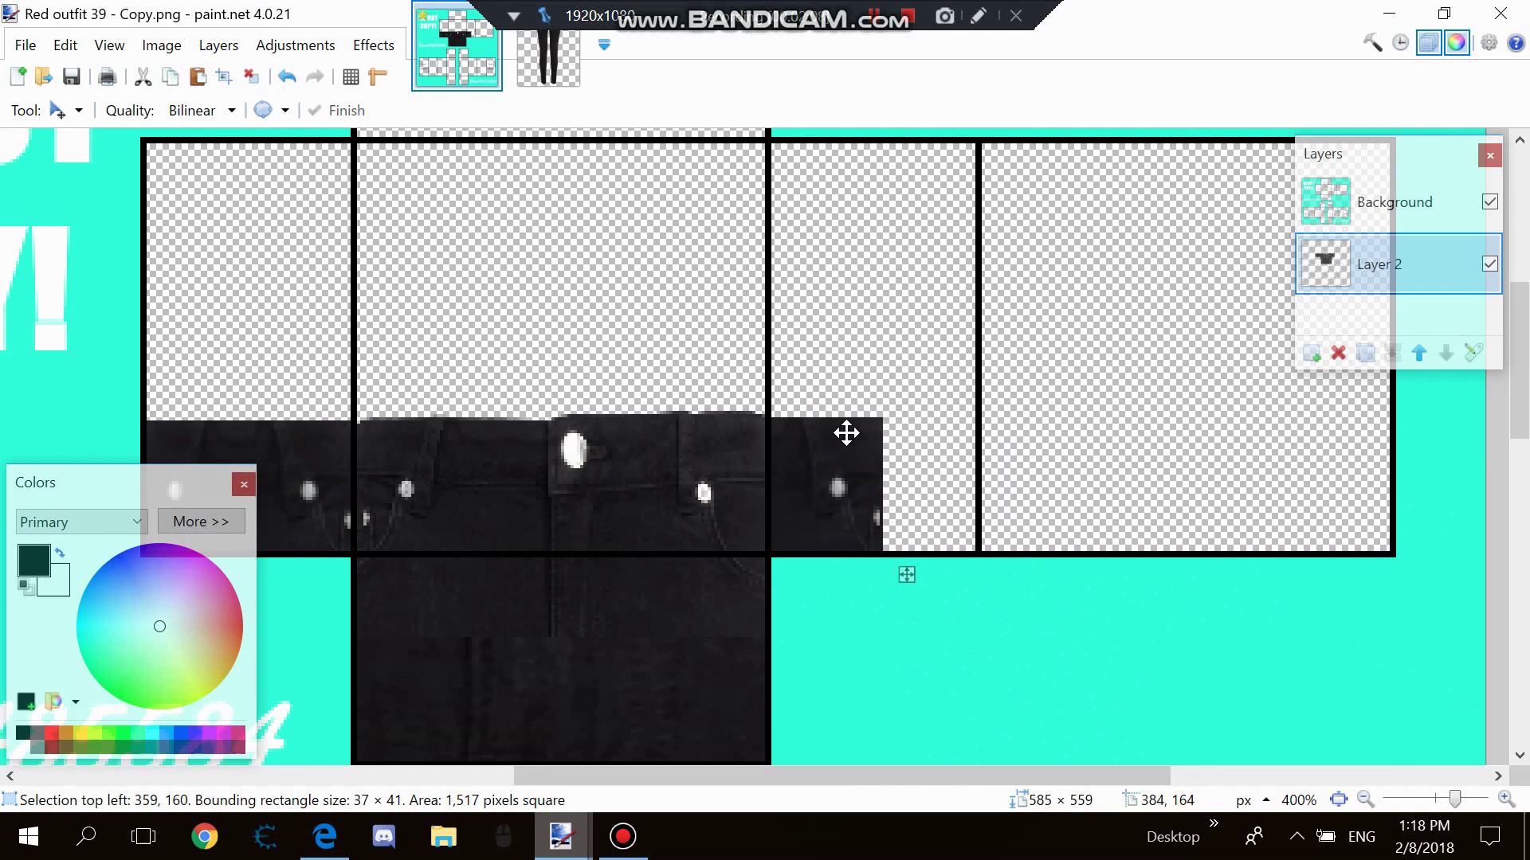
{"action": "left_click_drag", "start_coordinate": [765, 484], "coordinate": [943, 526]}
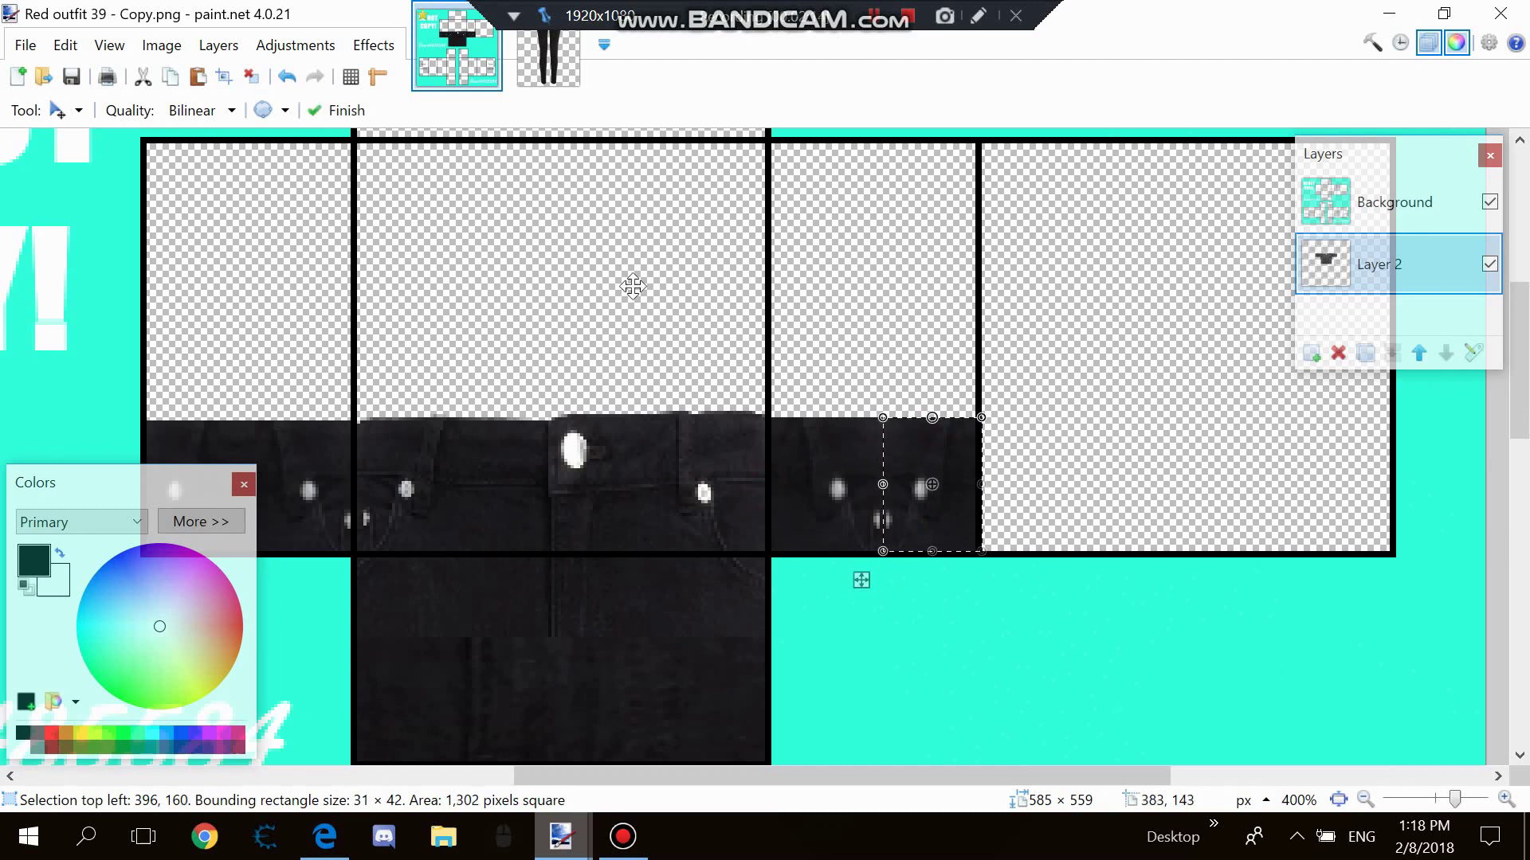
Try stretching a copy of the narrow pocket piece to about 69 × 42 px on the torso back panel, and undo it.
{"action": "left_click", "coordinate": [40, 107]}
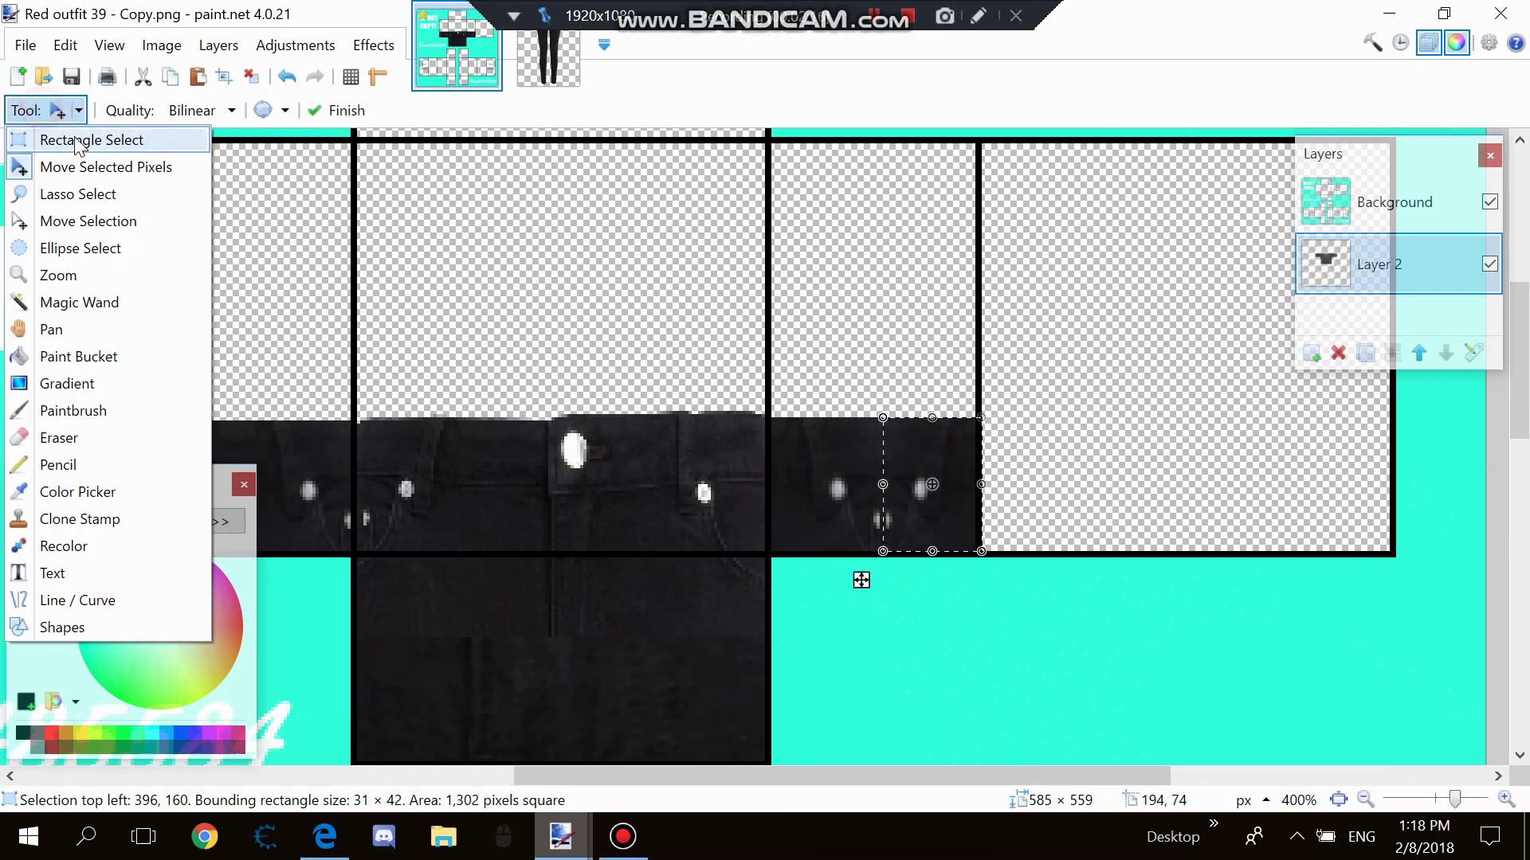
{"action": "left_click", "coordinate": [165, 78]}
{"action": "left_click_drag", "start_coordinate": [936, 438], "coordinate": [1124, 434]}
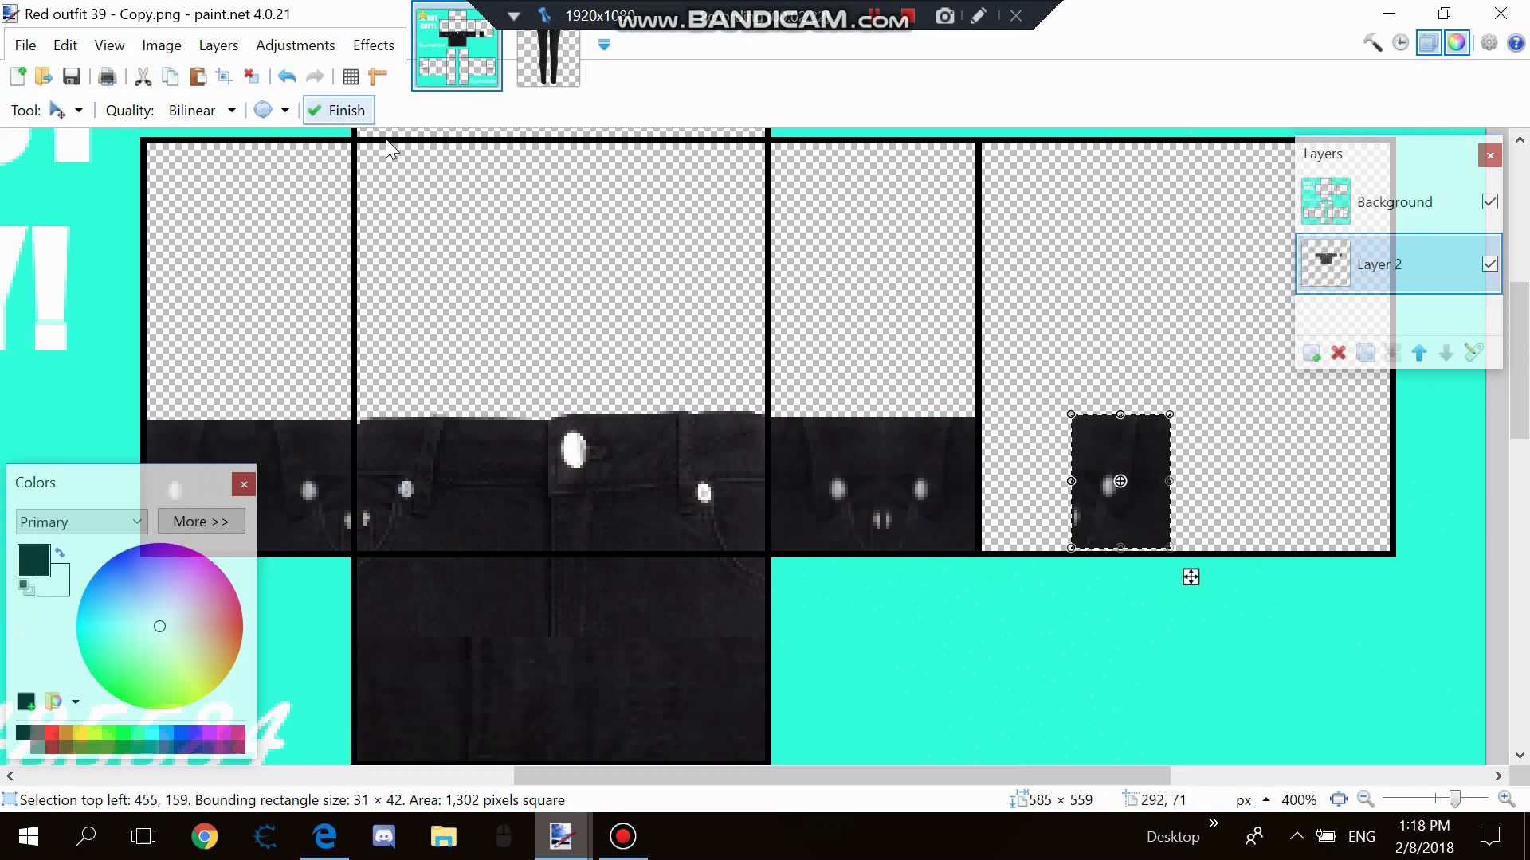
{"action": "left_click_drag", "start_coordinate": [1118, 451], "coordinate": [1199, 502]}
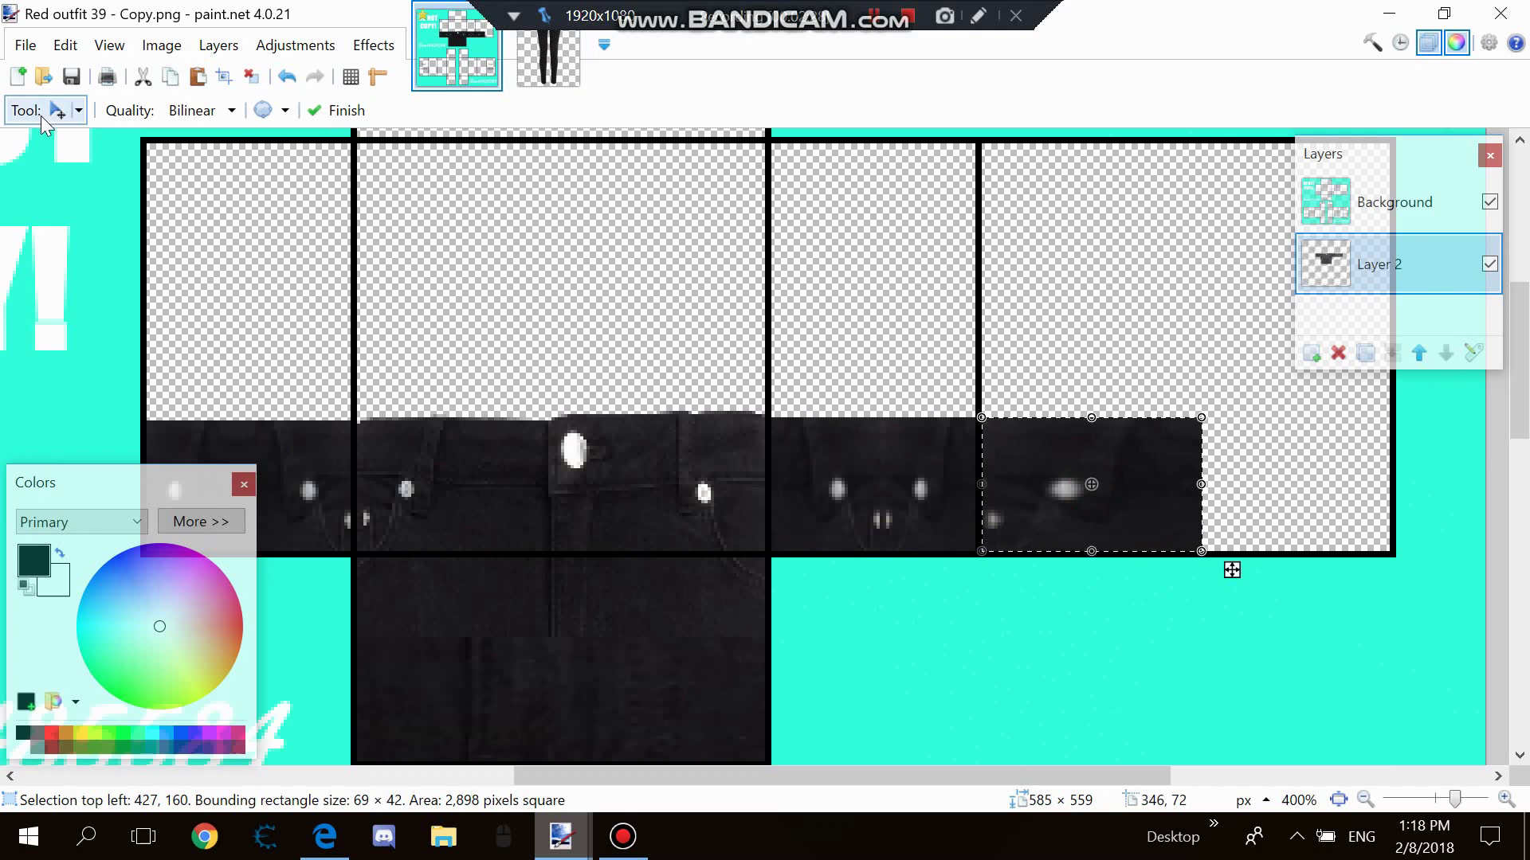
{"action": "left_click", "coordinate": [288, 83]}
{"action": "left_click", "coordinate": [288, 84]}
{"action": "left_click", "coordinate": [288, 84]}
{"action": "left_click", "coordinate": [288, 84]}
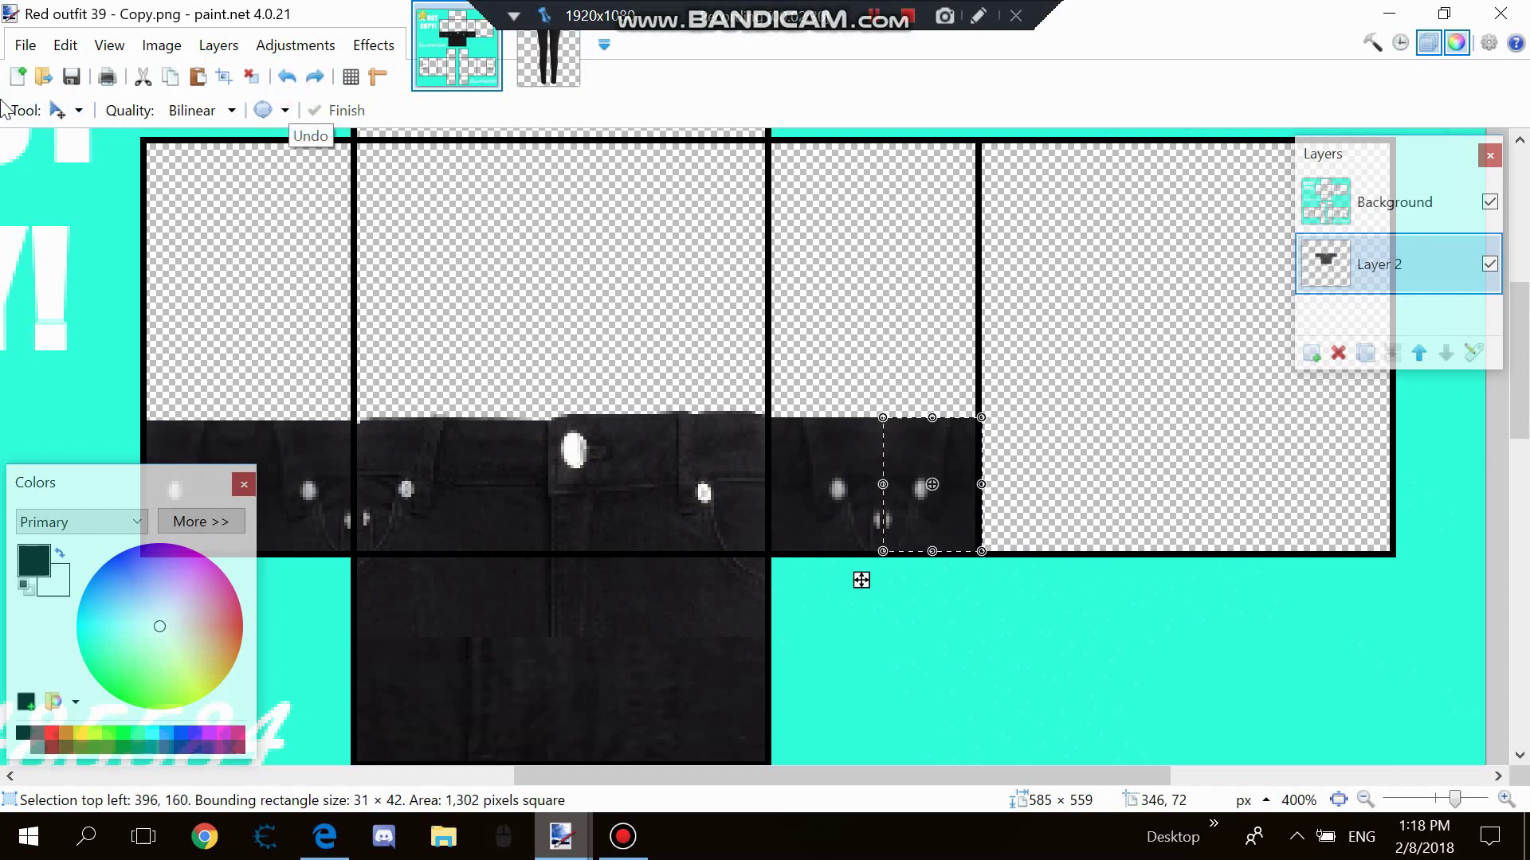
Select a wider pocket section, about 42 px across, at the left of the front waist piece and copy it.
{"action": "left_click", "coordinate": [22, 110]}
{"action": "left_click", "coordinate": [56, 138]}
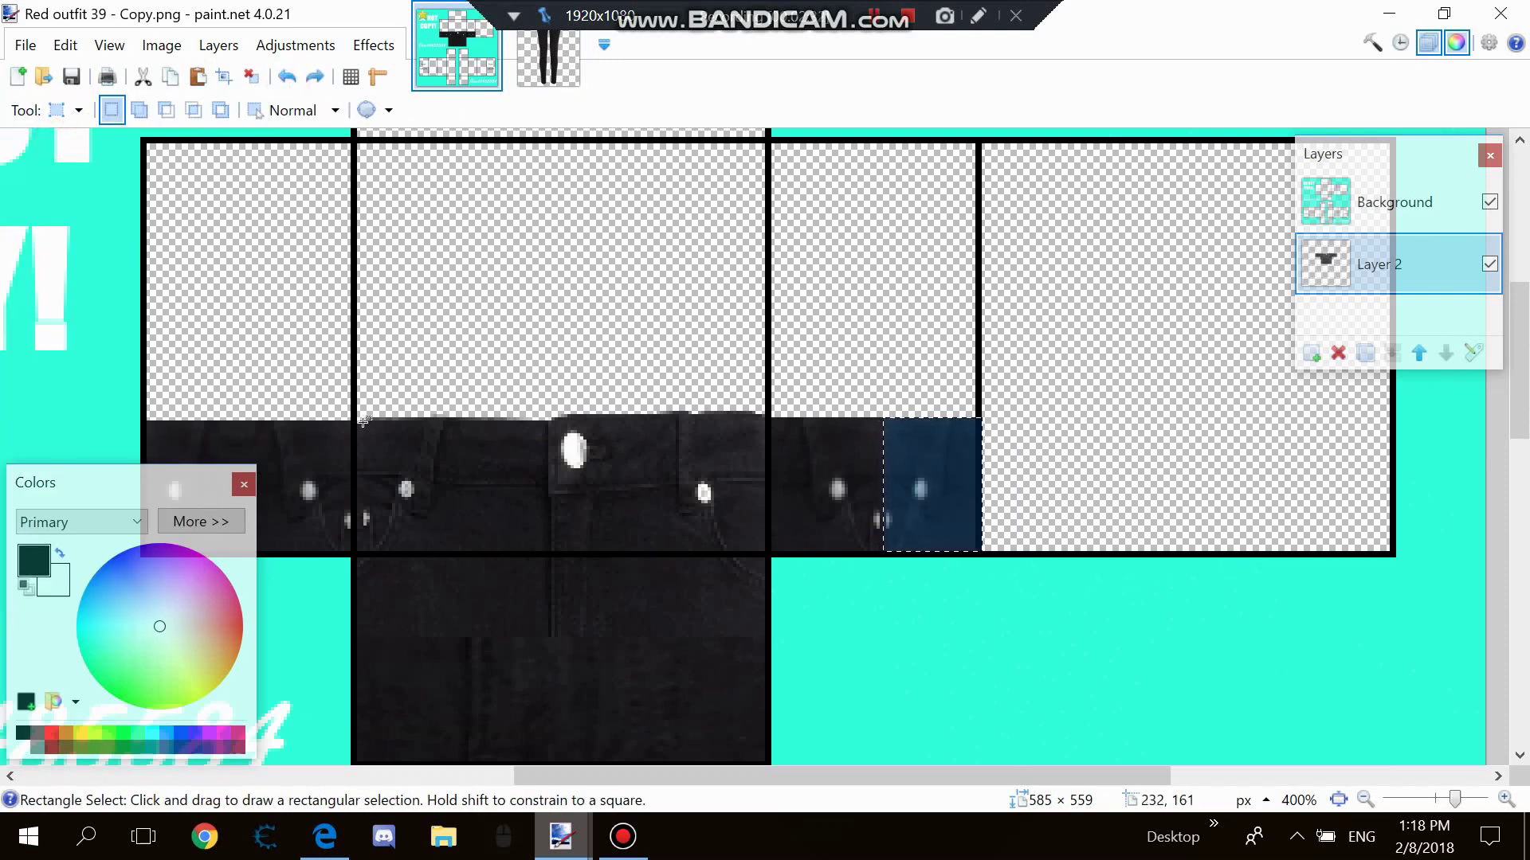
{"action": "left_click_drag", "start_coordinate": [360, 421], "coordinate": [485, 550]}
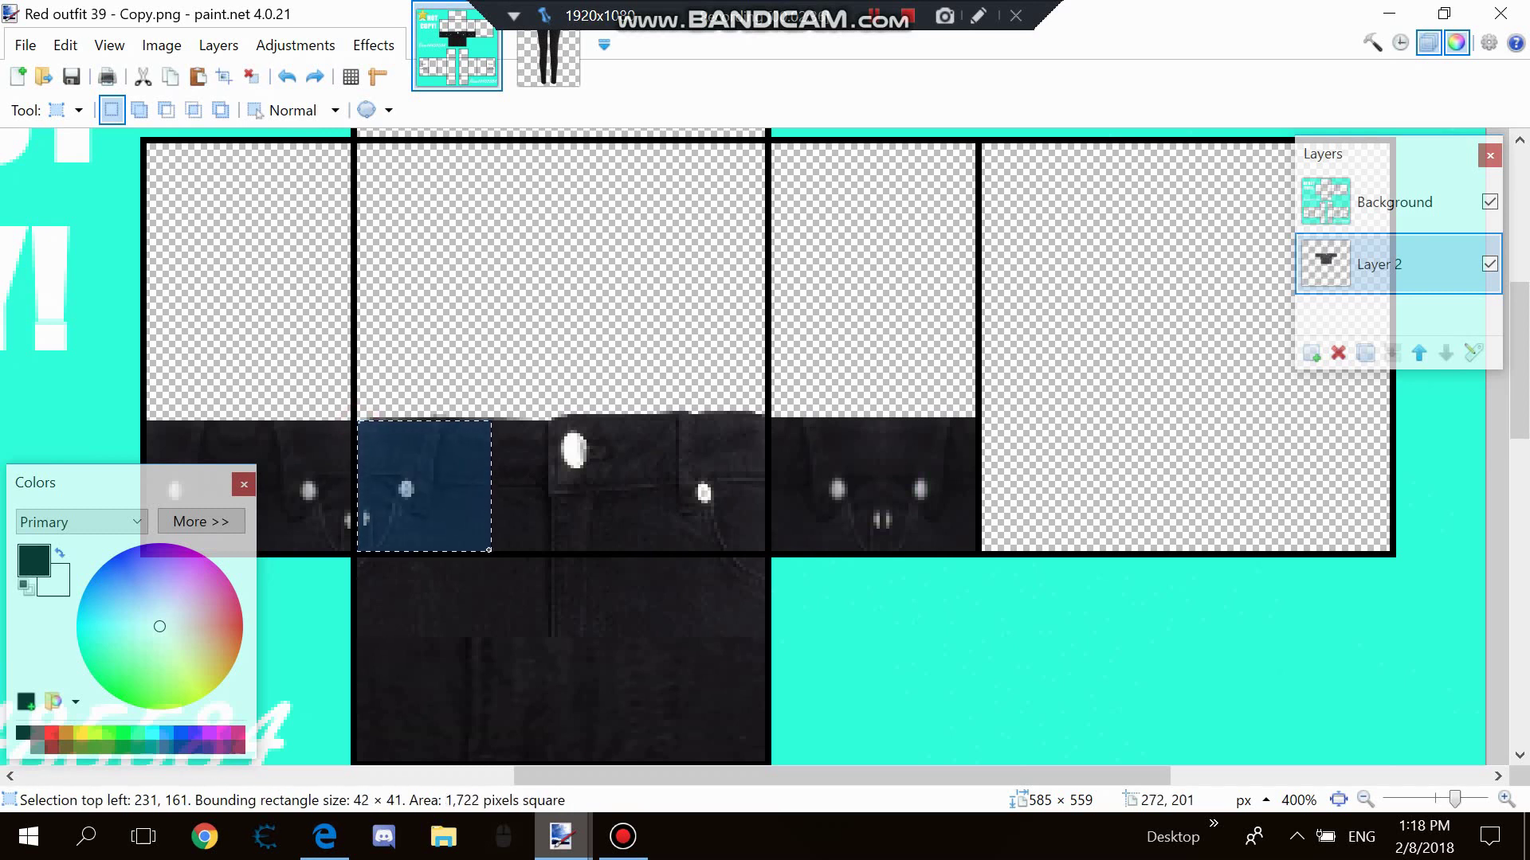
{"action": "left_click", "coordinate": [488, 549]}
{"action": "mouse_move", "coordinate": [482, 545]}
{"action": "left_mouse_down"}
{"action": "mouse_move", "coordinate": [392, 487]}
{"action": "mouse_move", "coordinate": [379, 432]}
{"action": "mouse_move", "coordinate": [485, 569]}
{"action": "left_mouse_up"}
{"action": "left_click", "coordinate": [169, 78]}
Fill the back panel's waist with two stretched pocket copies, one about 67 × 42 px and a mirrored one about 64 × 42 px.
{"action": "left_click", "coordinate": [196, 76]}
{"action": "left_click_drag", "start_coordinate": [446, 454], "coordinate": [1195, 484]}
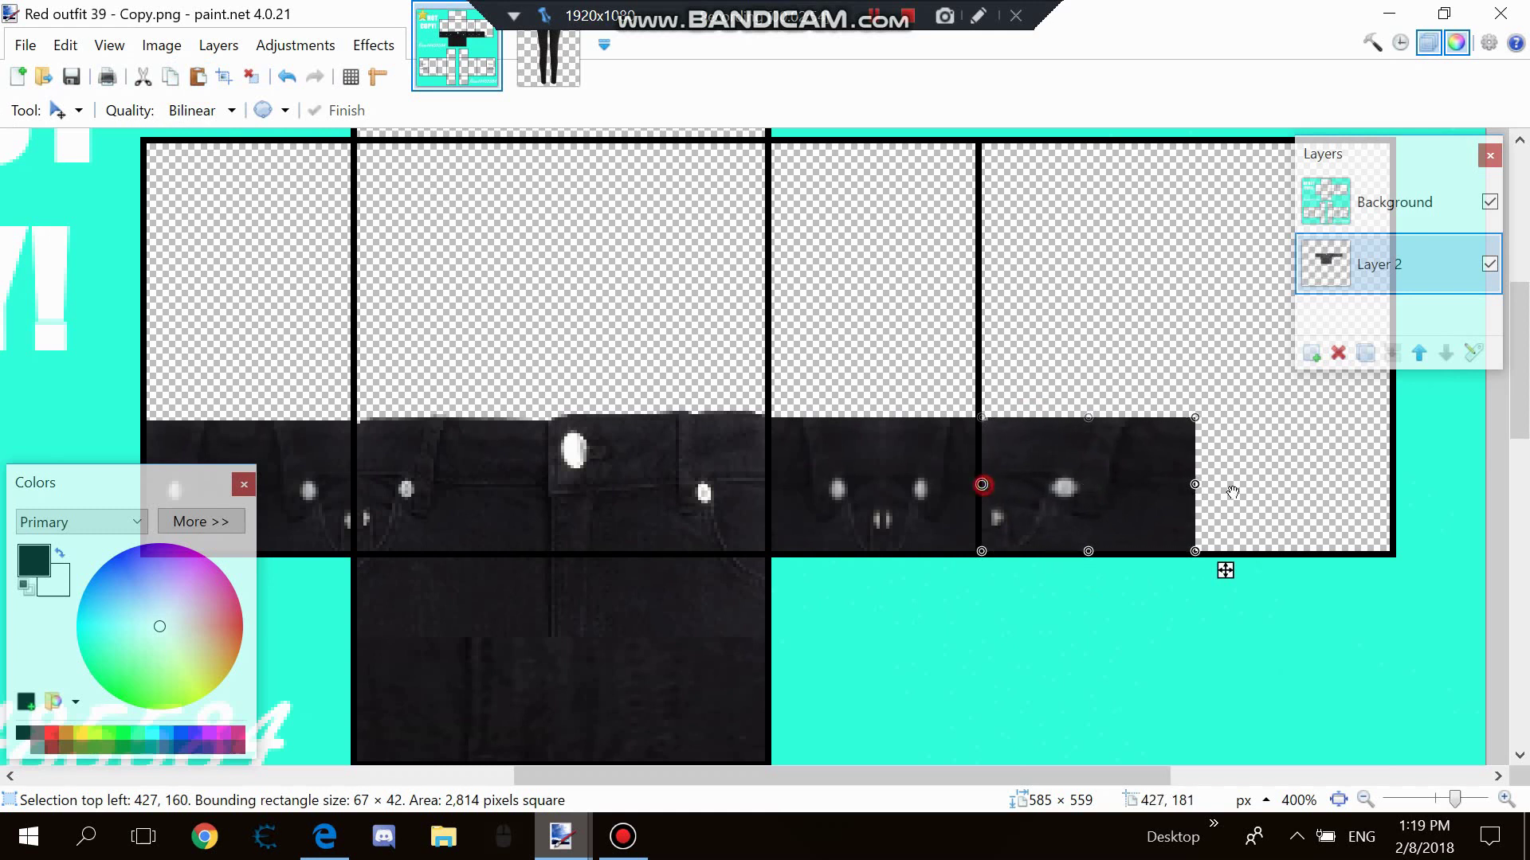
{"action": "left_click_drag", "start_coordinate": [1128, 496], "coordinate": [1399, 505]}
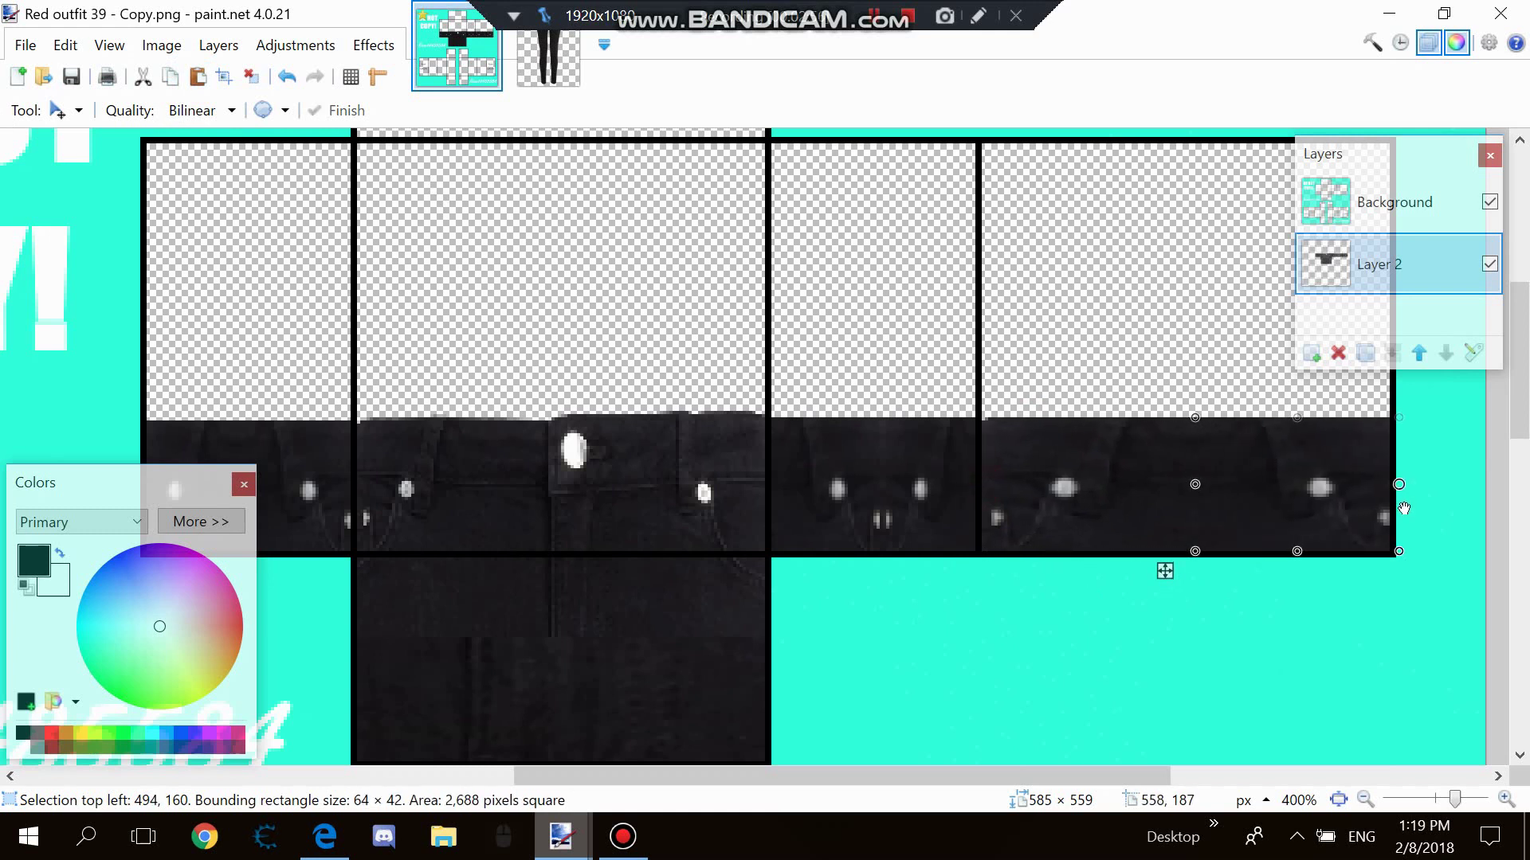
Select a tall section of one leg in the jeans photo and copy it.
{"action": "scroll", "coordinate": [701, 772], "scroll_direction": "left", "scroll_amount": 2}
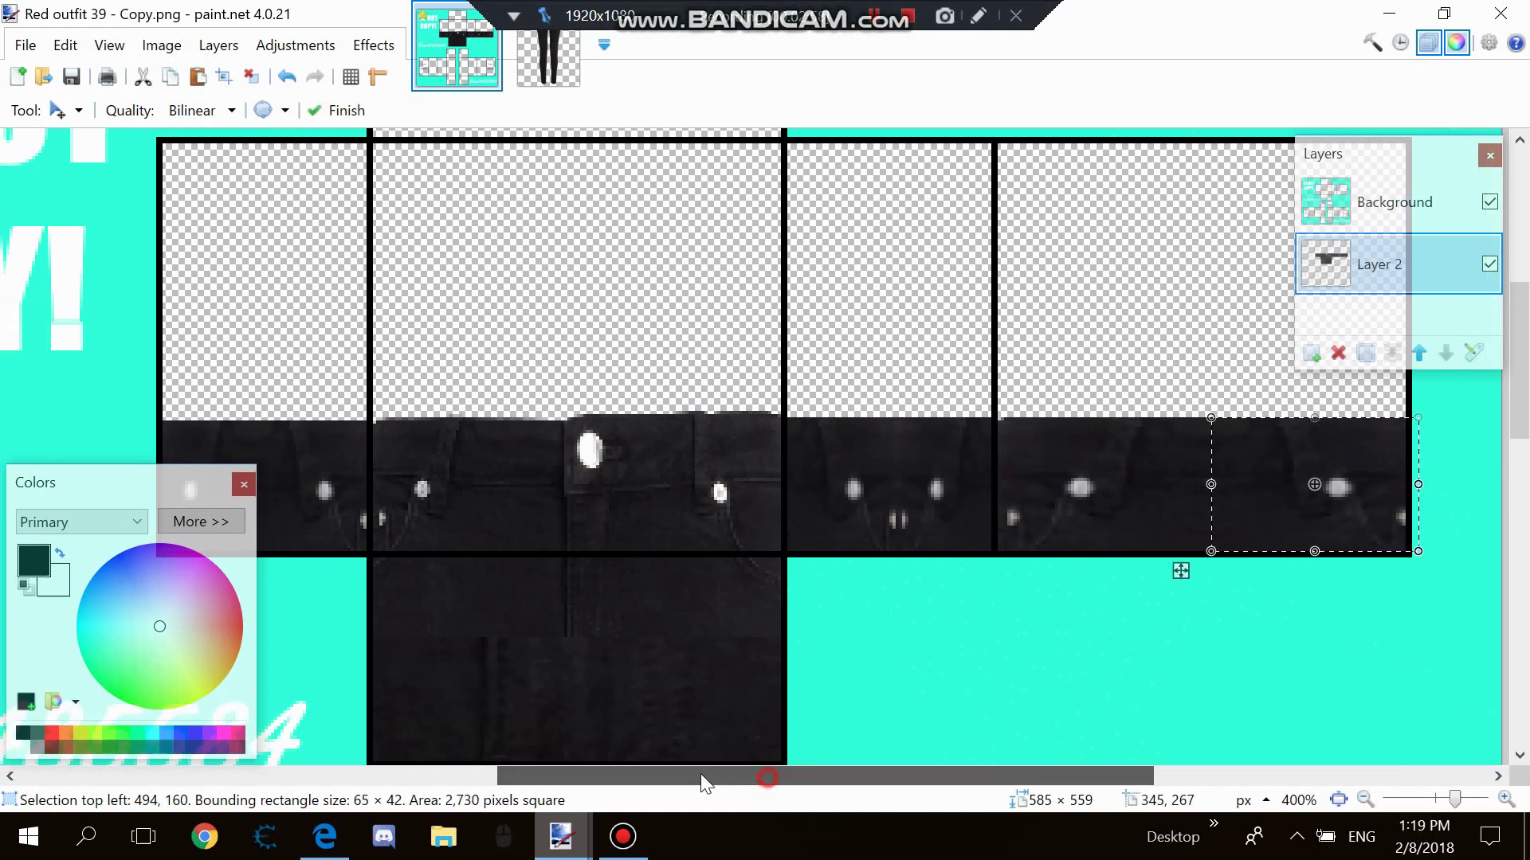
{"action": "scroll", "coordinate": [745, 602], "scroll_direction": "down", "scroll_amount": 10}
{"action": "scroll", "coordinate": [745, 593], "scroll_direction": "up", "scroll_amount": 1}
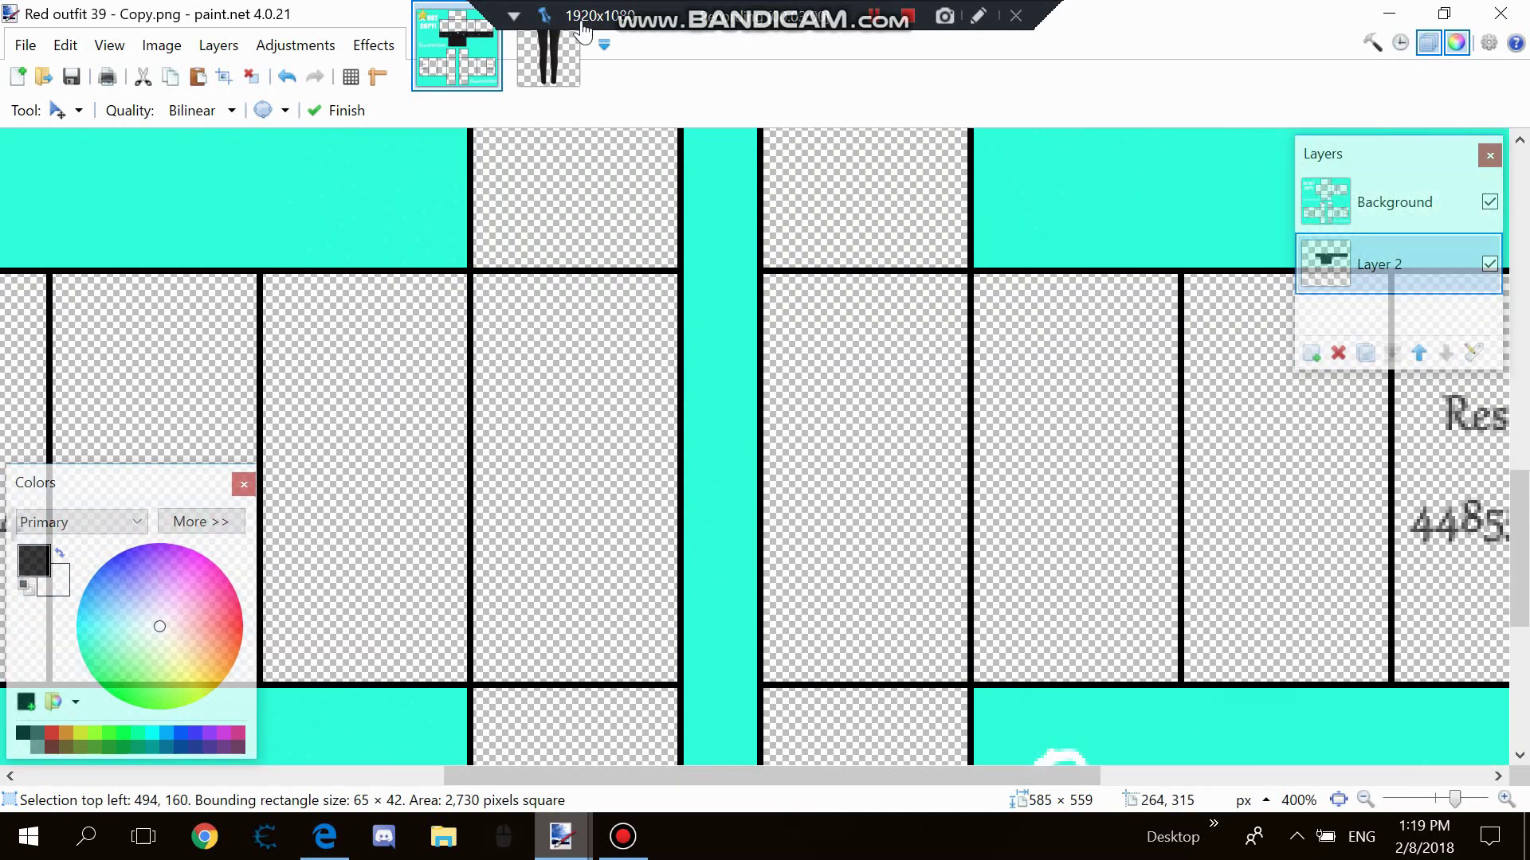
{"action": "left_click", "coordinate": [548, 56]}
{"action": "left_click", "coordinate": [24, 110]}
{"action": "left_click", "coordinate": [56, 143]}
{"action": "scroll", "coordinate": [538, 355], "scroll_direction": "down", "scroll_amount": 4}
{"action": "left_click_drag", "start_coordinate": [507, 313], "coordinate": [688, 459]}
{"action": "scroll", "coordinate": [662, 470], "scroll_direction": "down", "scroll_amount": 3}
{"action": "left_click", "coordinate": [170, 73]}
Paste the leg piece into the outfit template and fit it to the last panel of the left leg strip, about 64 × 128 px.
{"action": "left_click", "coordinate": [466, 70]}
{"action": "key", "text": "ctrl+shift+v"}
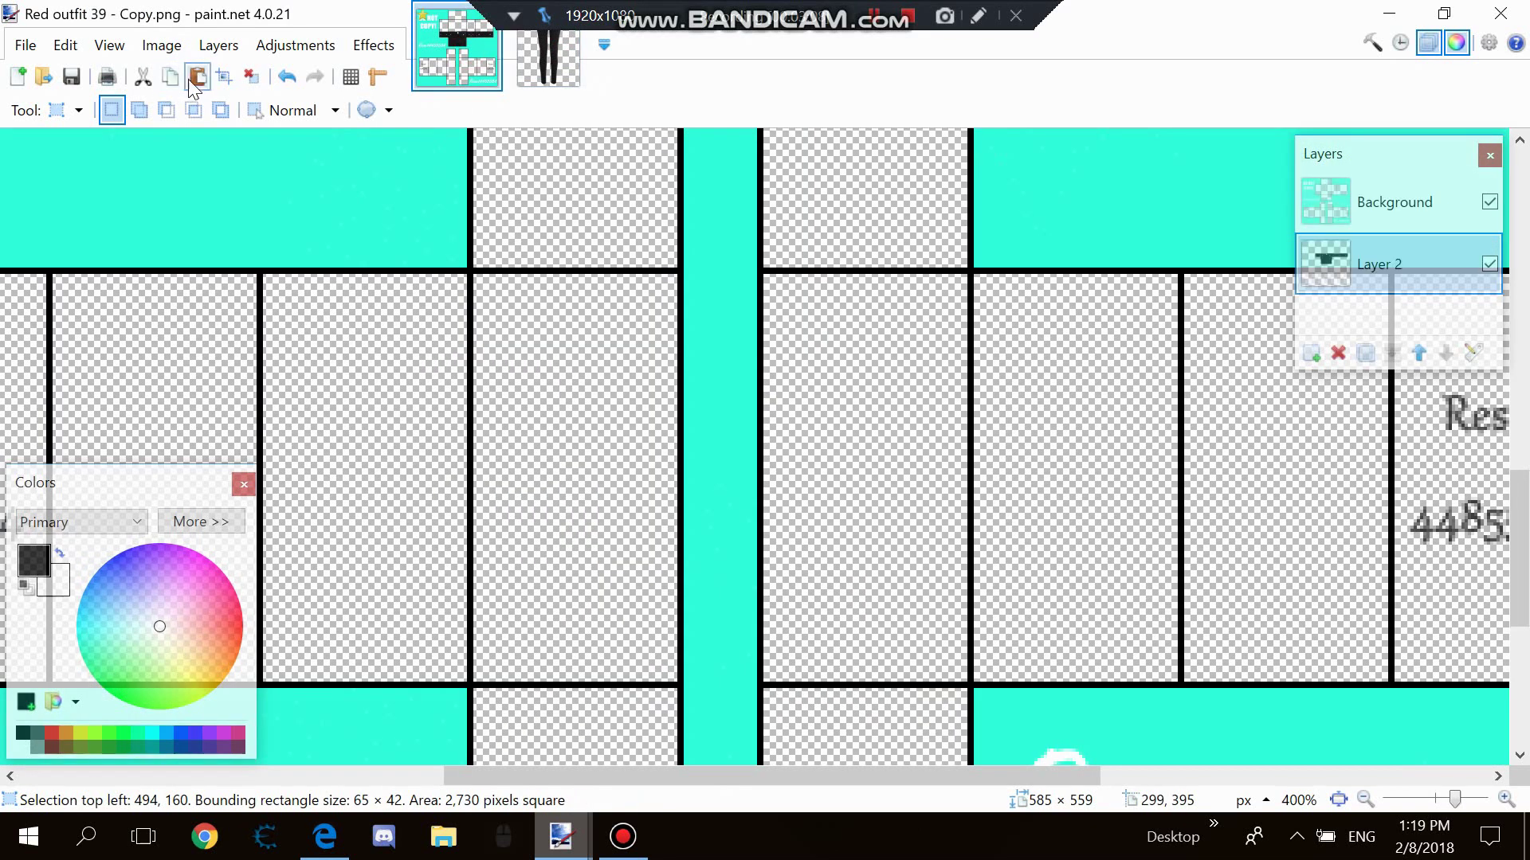
{"action": "left_click_drag", "start_coordinate": [1057, 654], "coordinate": [566, 227]}
{"action": "mouse_move", "coordinate": [633, 339]}
{"action": "left_mouse_down"}
{"action": "mouse_move", "coordinate": [633, 148]}
{"action": "mouse_move", "coordinate": [630, 317]}
{"action": "left_mouse_up"}
{"action": "left_click_drag", "start_coordinate": [621, 203], "coordinate": [621, 535]}
{"action": "scroll", "coordinate": [518, 677], "scroll_direction": "down", "scroll_amount": 1}
{"action": "left_click_drag", "start_coordinate": [326, 356], "coordinate": [390, 375]}
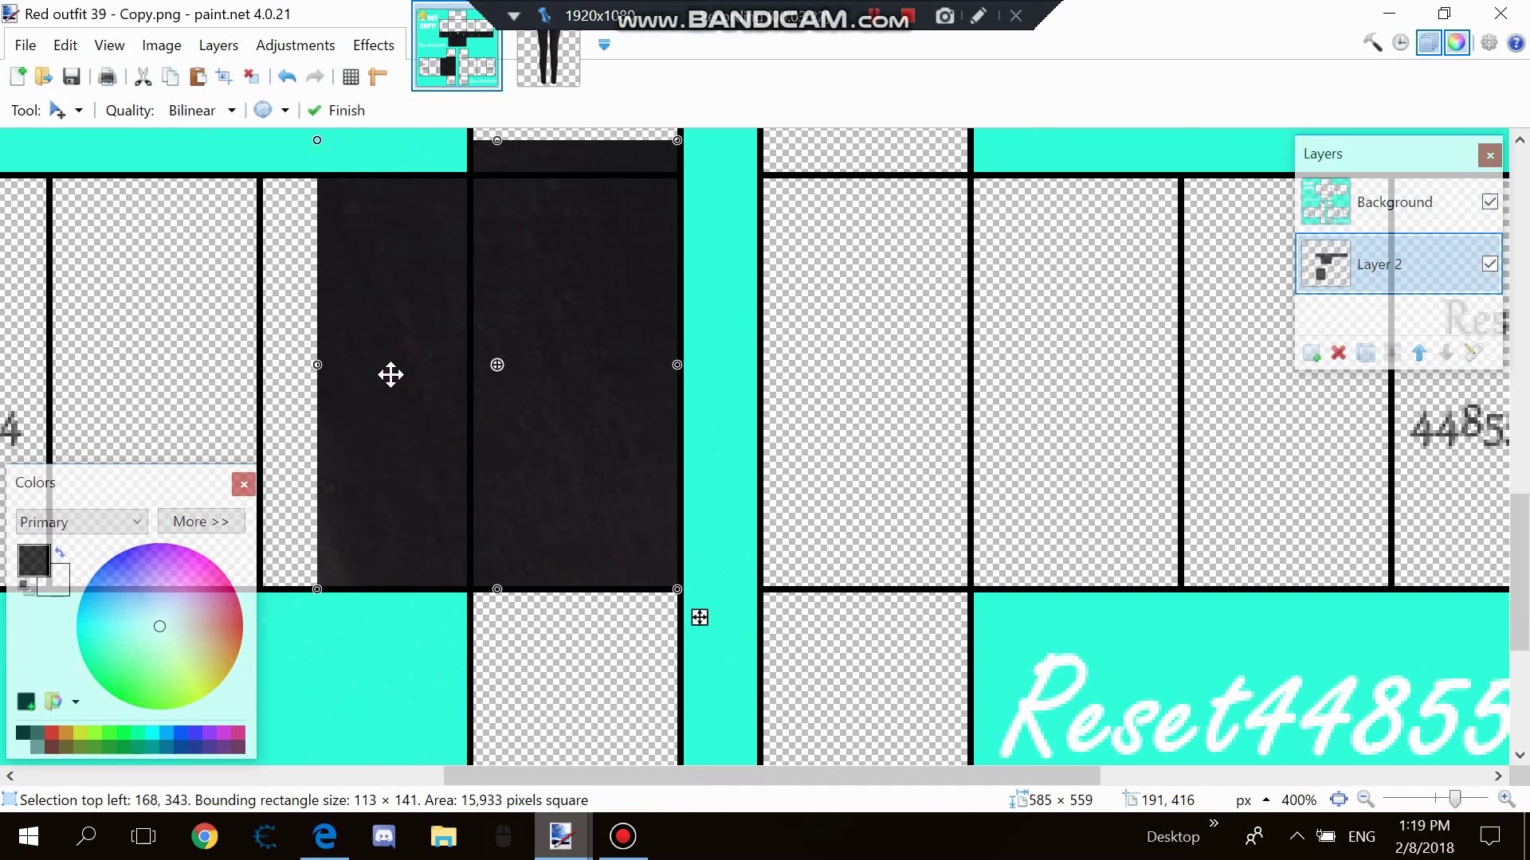
{"action": "left_click_drag", "start_coordinate": [633, 524], "coordinate": [632, 521]}
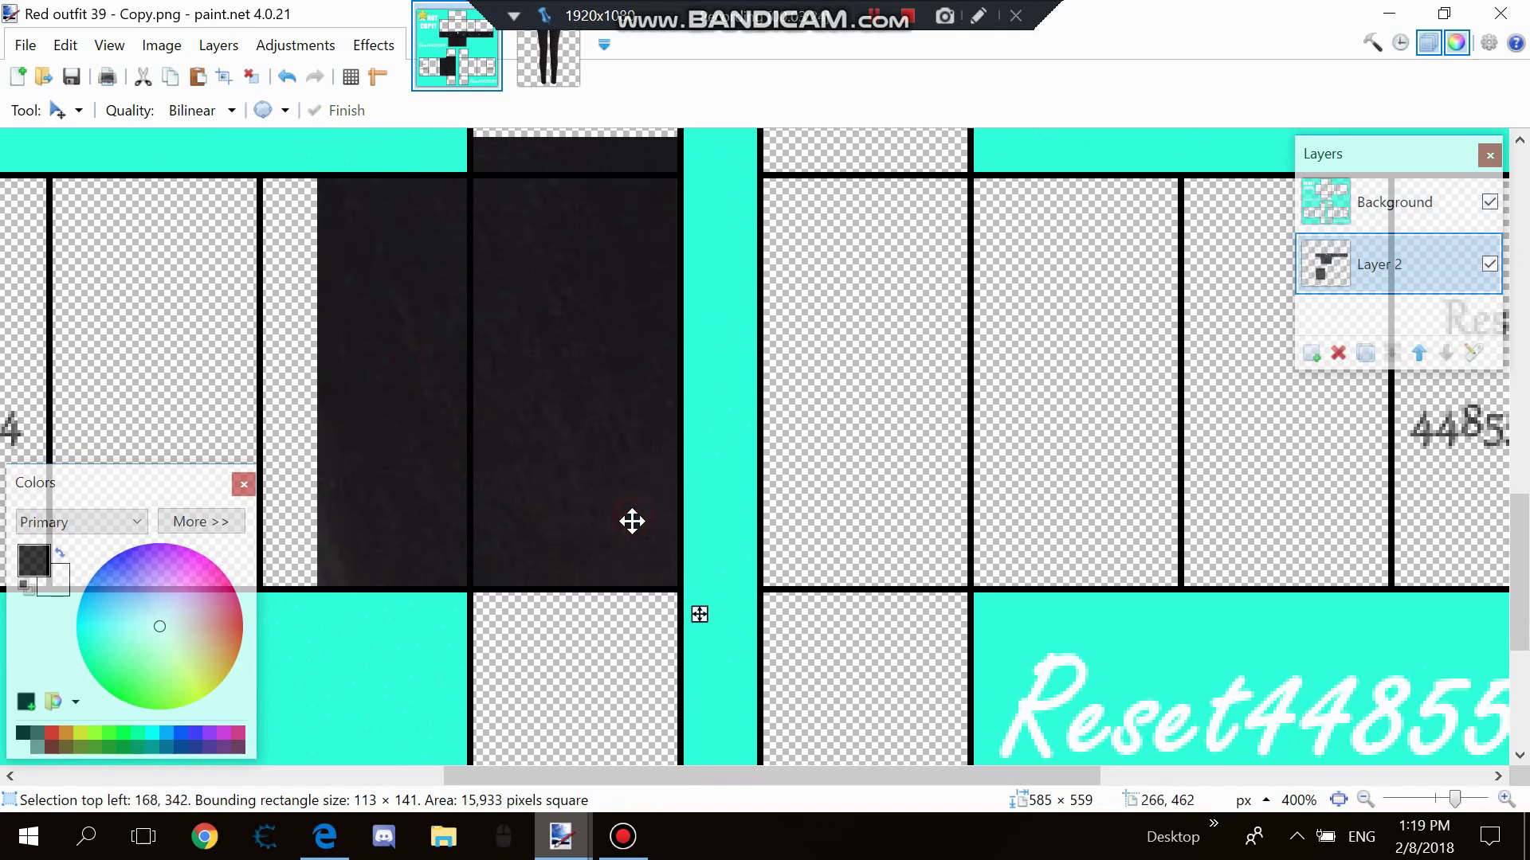
{"action": "left_click_drag", "start_coordinate": [317, 362], "coordinate": [472, 408]}
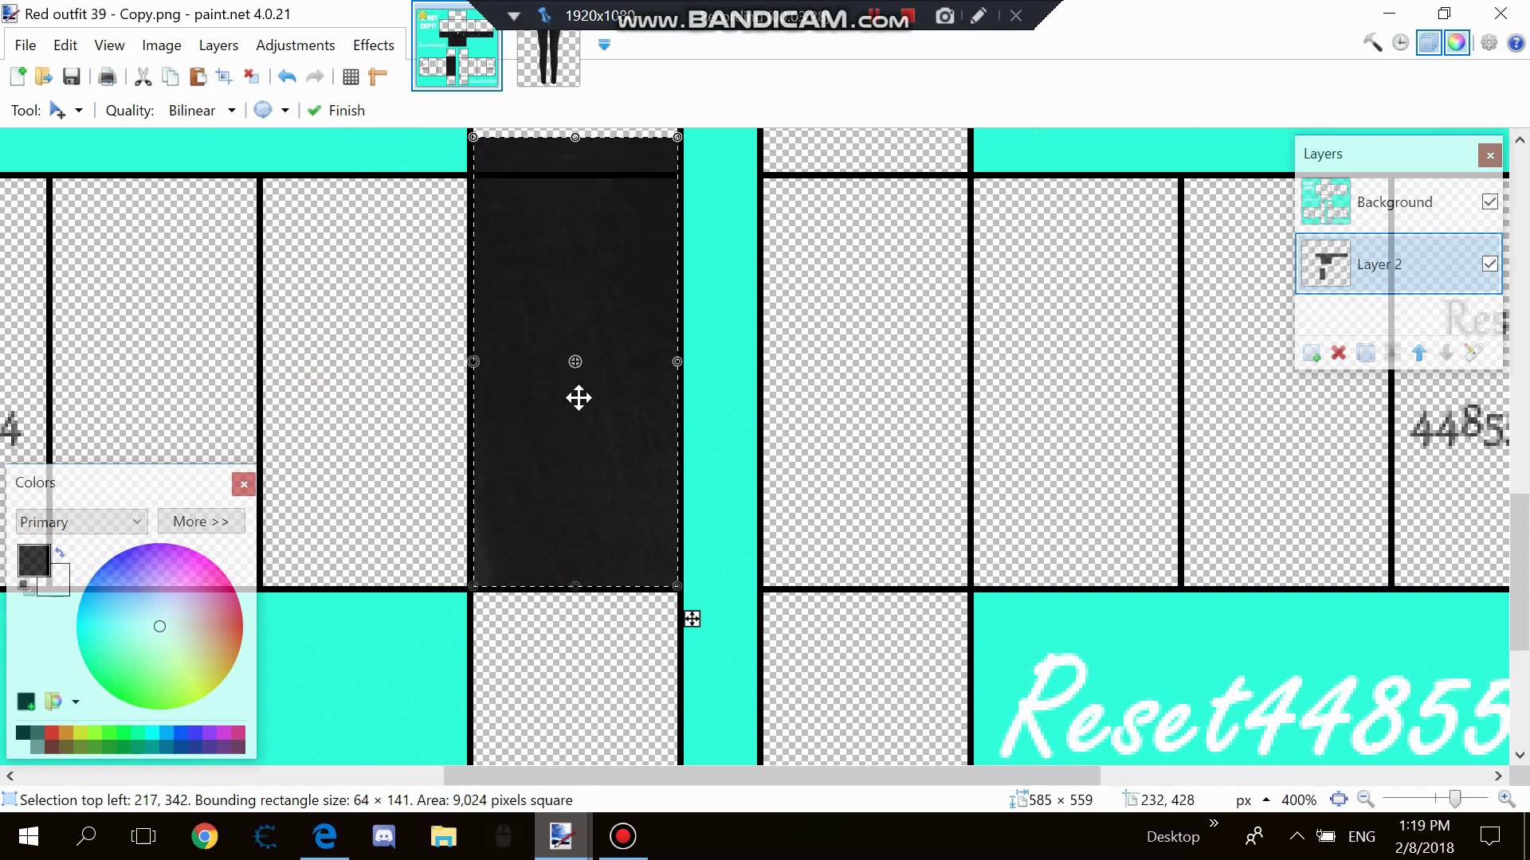
{"action": "scroll", "coordinate": [578, 398], "scroll_direction": "up", "scroll_amount": 3}
{"action": "left_click_drag", "start_coordinate": [575, 232], "coordinate": [593, 260]}
{"action": "left_click", "coordinate": [600, 272]}
Duplicate the fitted leg piece and mirror the copy onto the adjacent panel of the left leg strip at about 64 × 128 px.
{"action": "left_click", "coordinate": [170, 78]}
{"action": "left_click", "coordinate": [198, 77]}
{"action": "left_click_drag", "start_coordinate": [604, 369], "coordinate": [597, 367]}
{"action": "left_click_drag", "start_coordinate": [673, 462], "coordinate": [262, 478]}
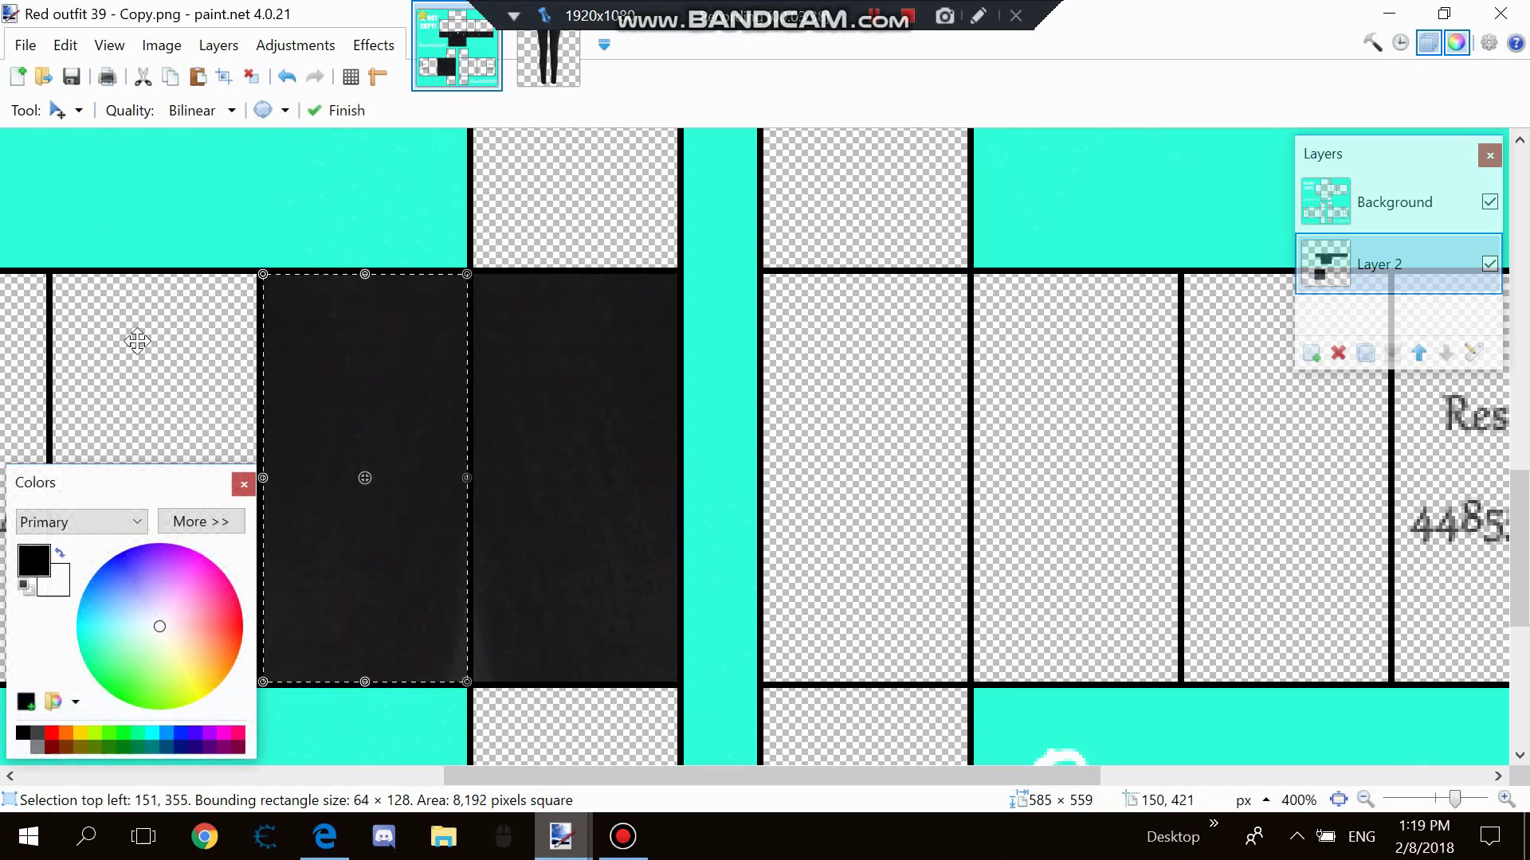
Select the two filled leg panels, about 130 × 128 px, and place a copy over the two empty panels of the left leg strip.
{"action": "left_click", "coordinate": [60, 110]}
{"action": "left_click", "coordinate": [112, 140]}
{"action": "left_click_drag", "start_coordinate": [266, 271], "coordinate": [385, 399]}
{"action": "left_click_drag", "start_coordinate": [265, 272], "coordinate": [675, 682]}
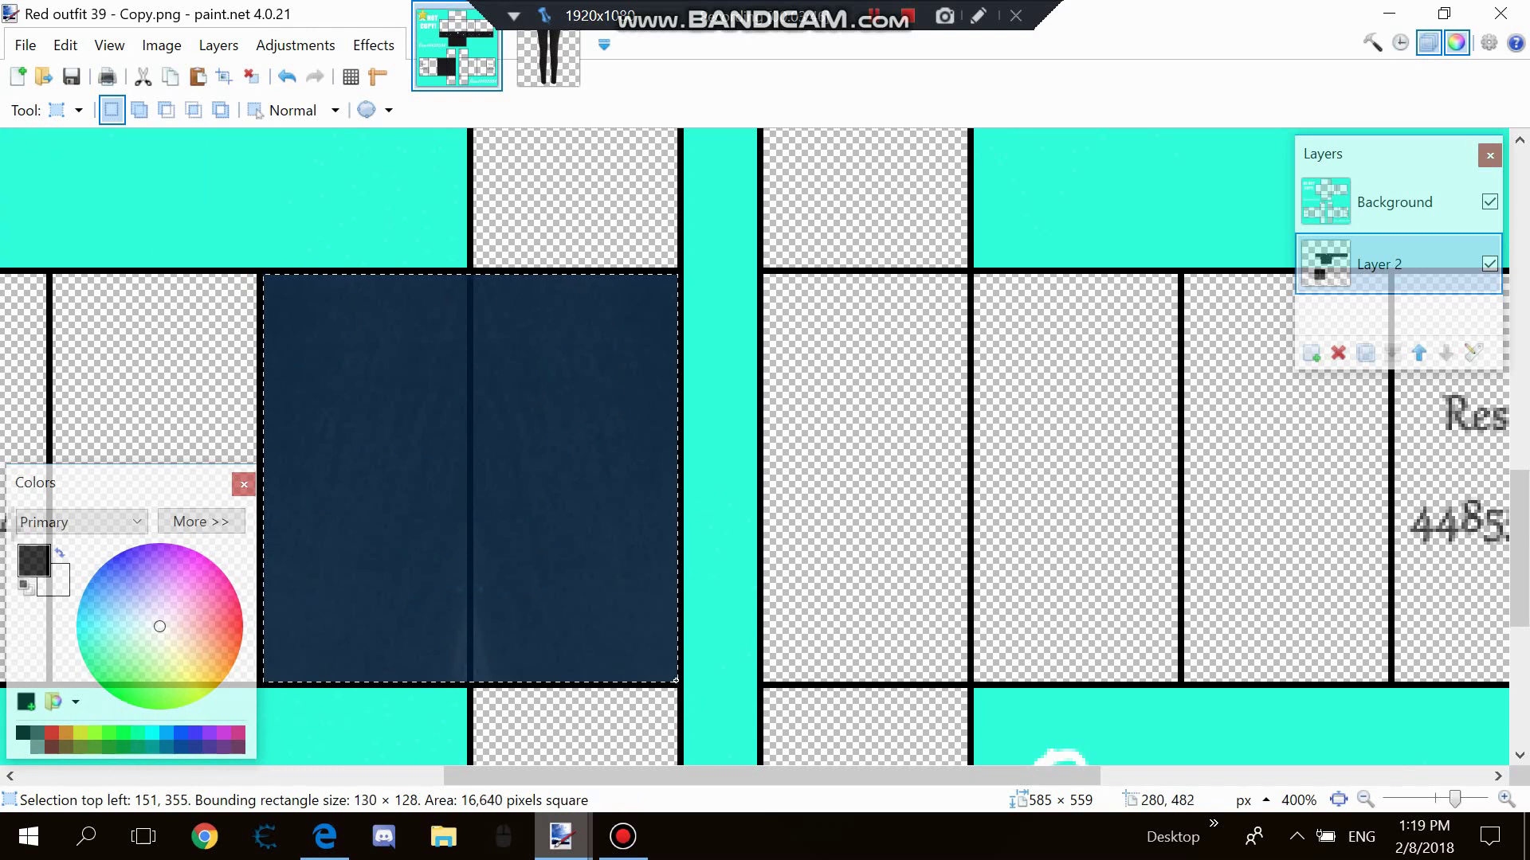
{"action": "left_click", "coordinate": [197, 77]}
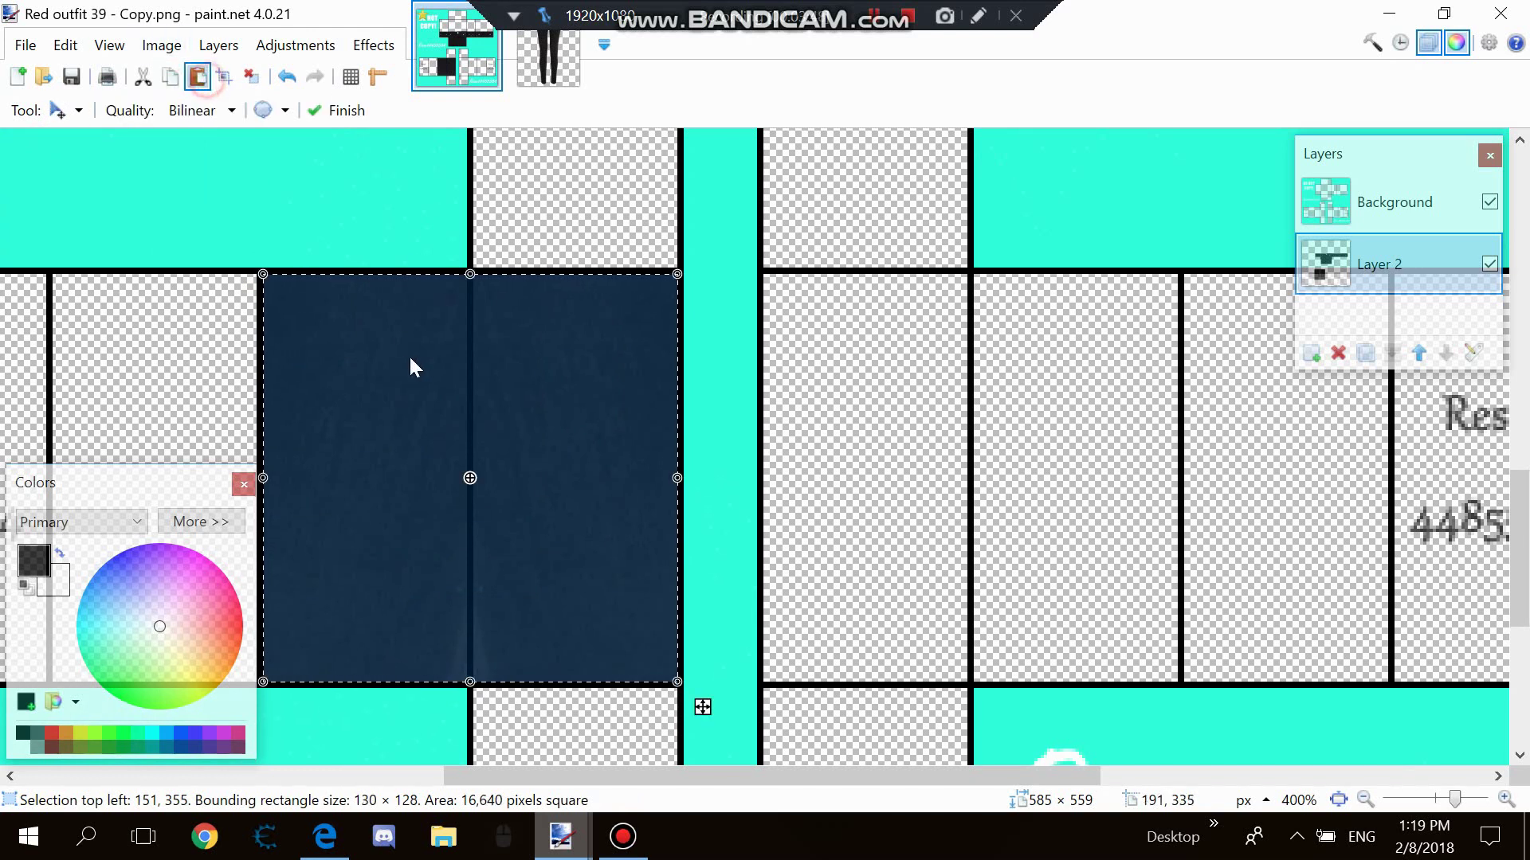
{"action": "left_click_drag", "start_coordinate": [413, 368], "coordinate": [393, 364]}
{"action": "left_click_drag", "start_coordinate": [693, 478], "coordinate": [84, 460]}
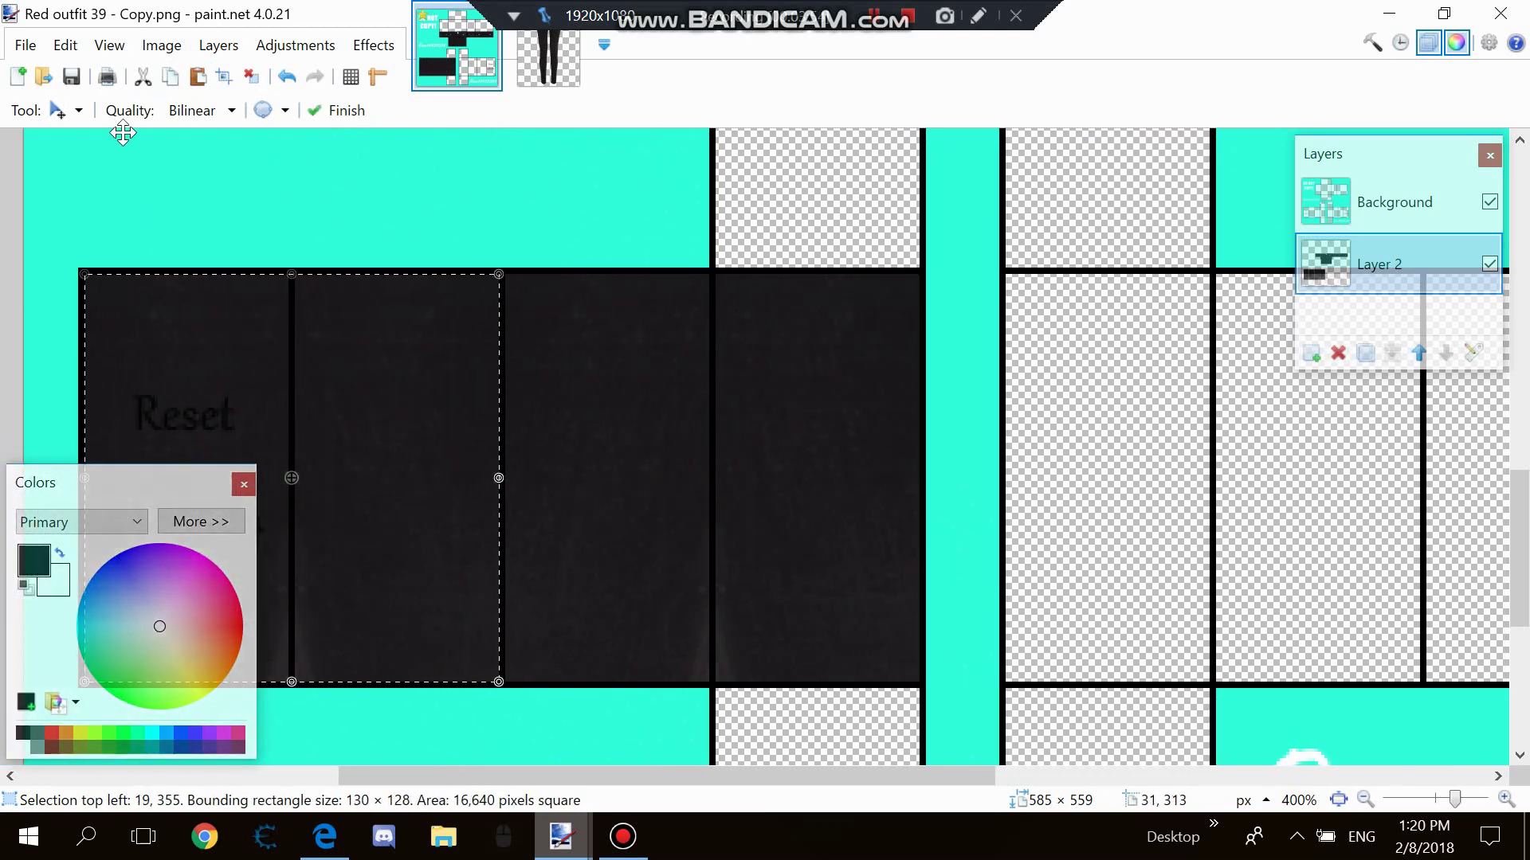
Select the whole left leg strip, 262 × 128 px, and place a mirrored copy over the right leg strip.
{"action": "left_click", "coordinate": [174, 83]}
{"action": "left_click", "coordinate": [64, 110]}
{"action": "left_click", "coordinate": [111, 137]}
{"action": "left_click_drag", "start_coordinate": [86, 275], "coordinate": [921, 683]}
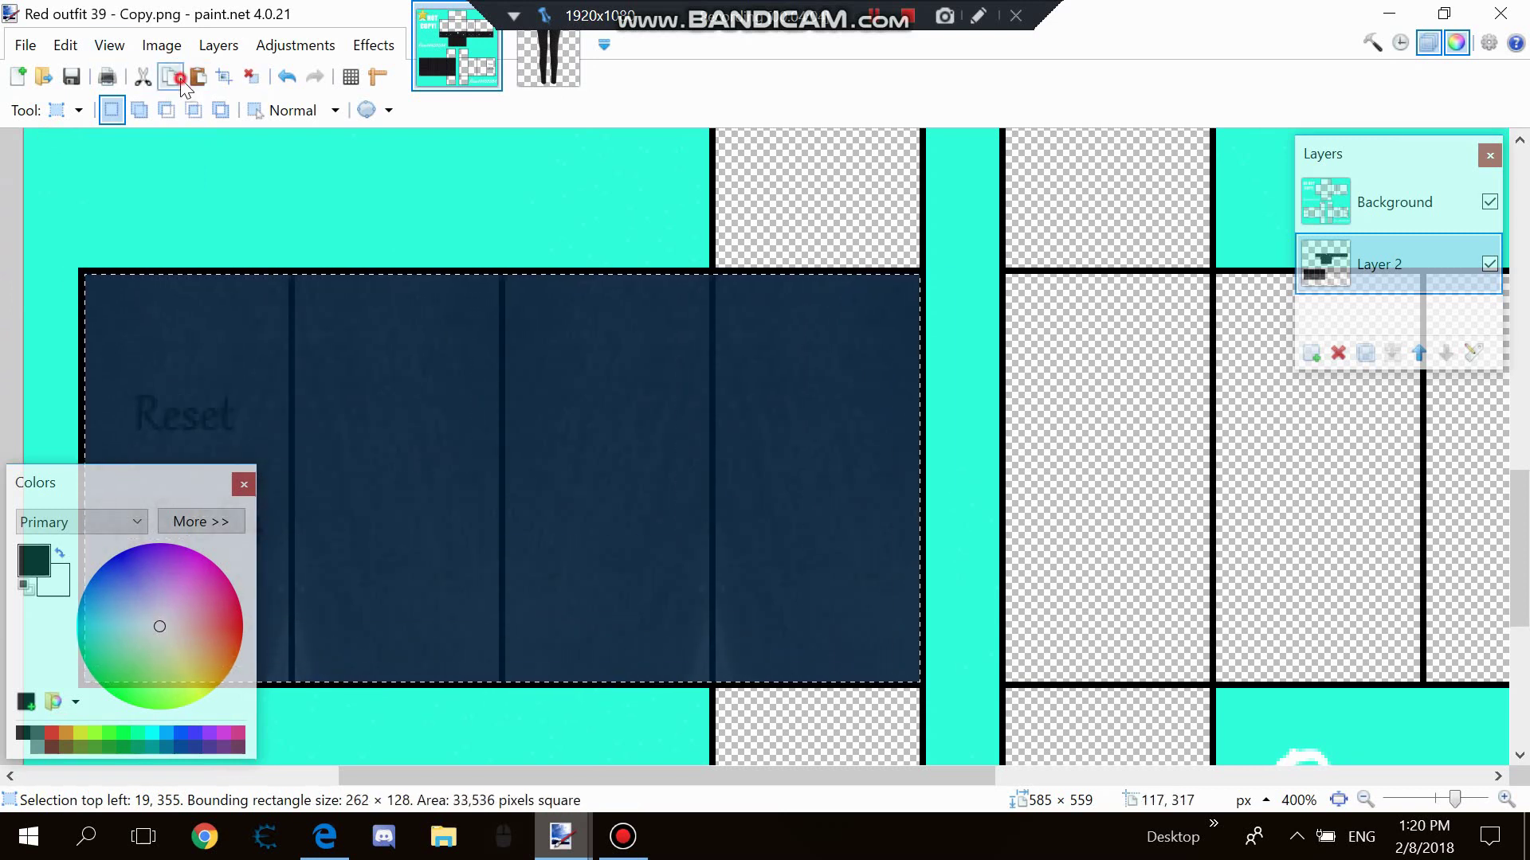
{"action": "key", "text": "ctrl+v"}
{"action": "left_click_drag", "start_coordinate": [751, 413], "coordinate": [847, 419]}
{"action": "left_click_drag", "start_coordinate": [990, 399], "coordinate": [989, 396]}
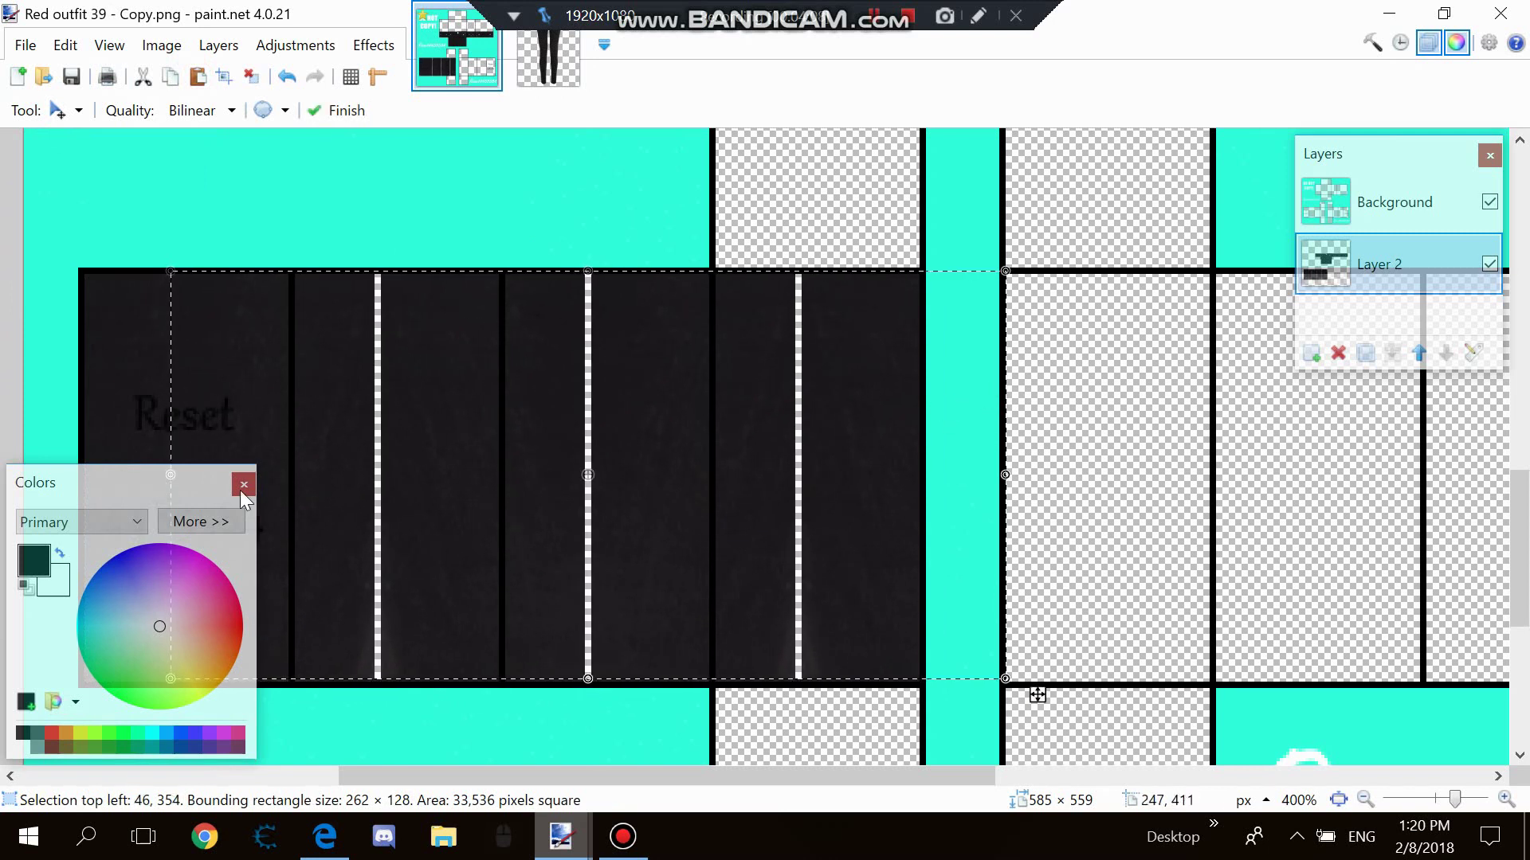
{"action": "scroll", "coordinate": [176, 424], "scroll_direction": "down", "scroll_amount": 1}
{"action": "left_click_drag", "start_coordinate": [172, 401], "coordinate": [1441, 478]}
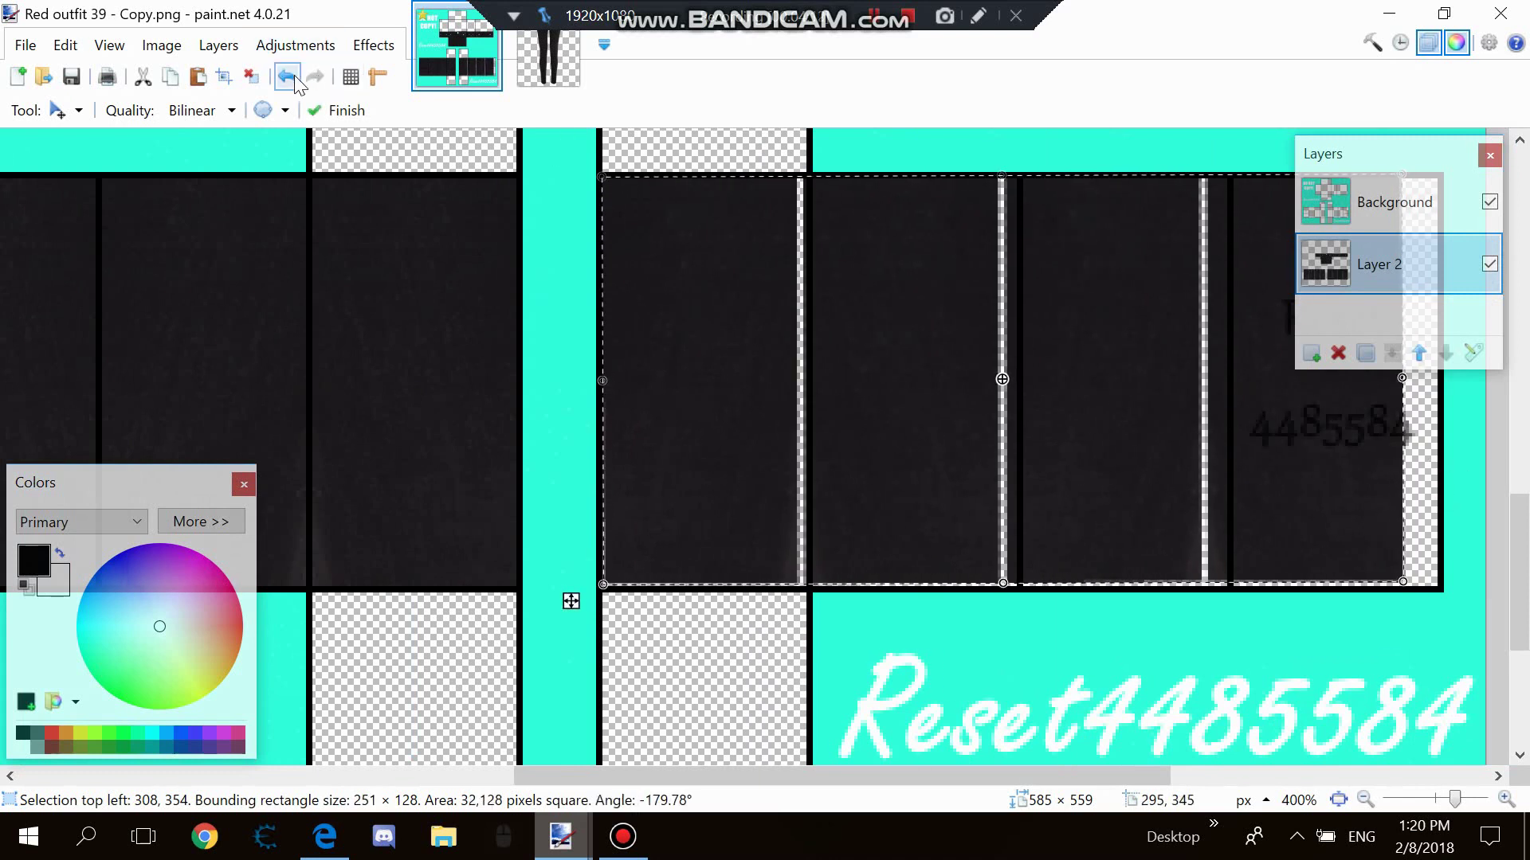
Undo the last rotation of the mirrored strip and widen it to 262 px across the four right leg panels.
{"action": "key", "text": "ctrl+z"}
{"action": "scroll", "coordinate": [967, 409], "scroll_direction": "up", "scroll_amount": 4}
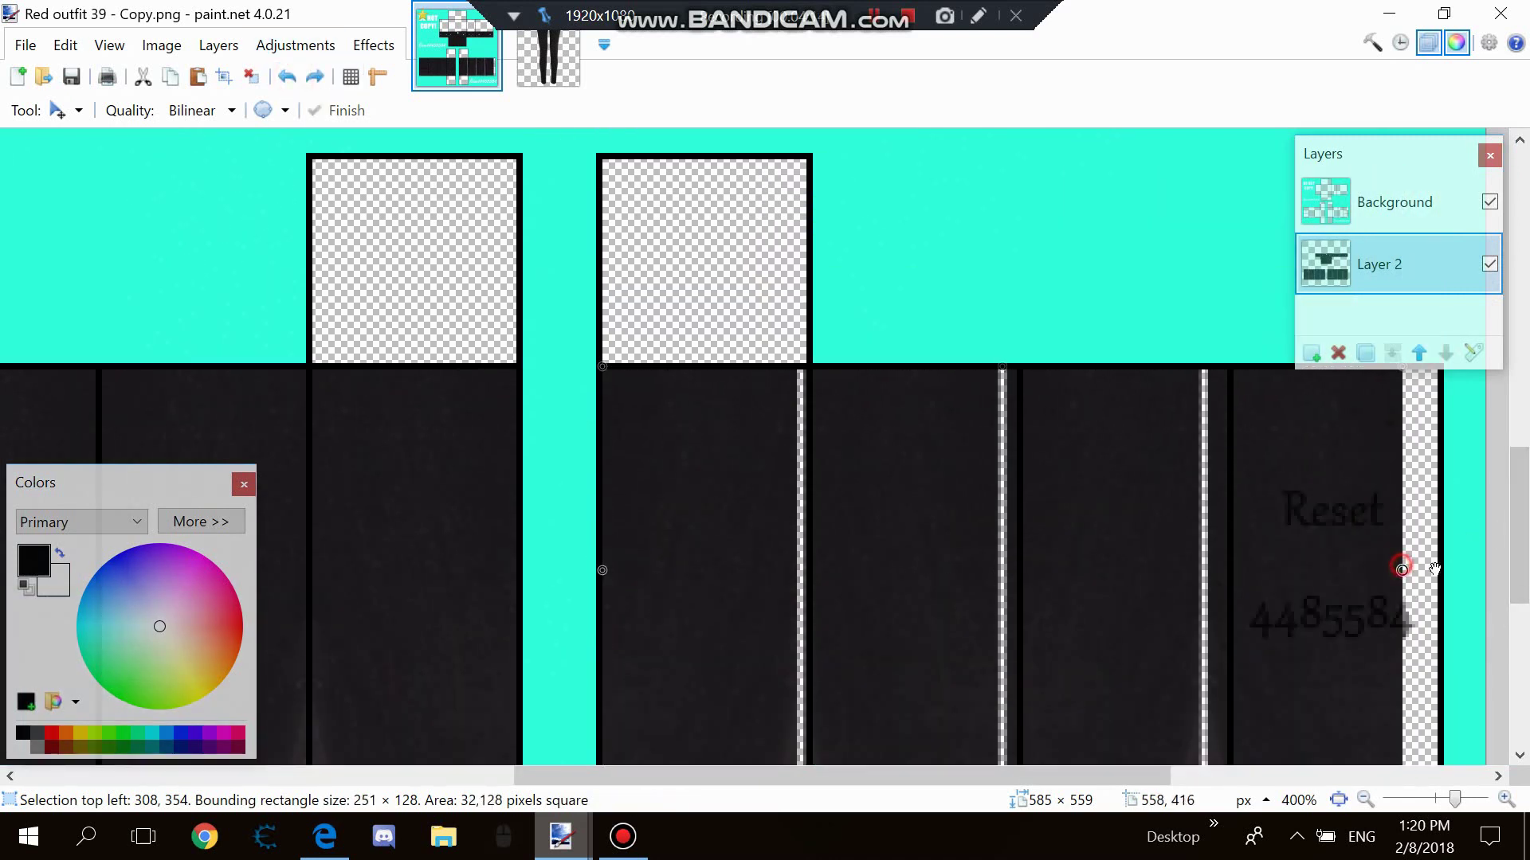
{"action": "left_click_drag", "start_coordinate": [1434, 569], "coordinate": [1437, 571]}
{"action": "scroll", "coordinate": [567, 505], "scroll_direction": "up", "scroll_amount": 7}
{"action": "scroll", "coordinate": [778, 536], "scroll_direction": "down", "scroll_amount": 7}
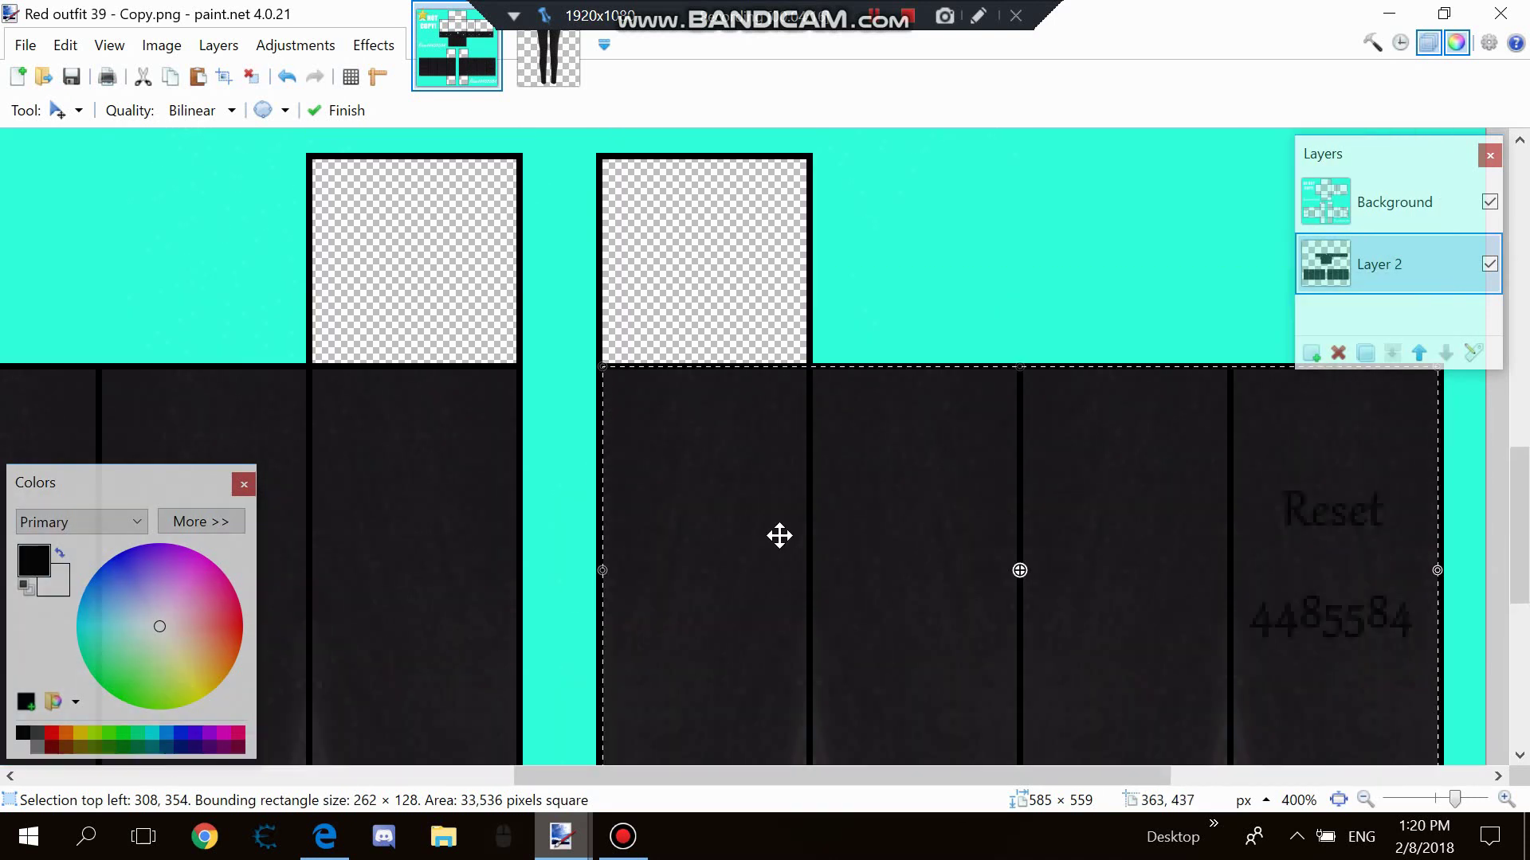
Copy a 52 × 52 px patch from the jeans photo and fit it to the upper square of the right leg strip, about 64 × 65 px.
{"action": "scroll", "coordinate": [778, 537], "scroll_direction": "up", "scroll_amount": 2}
{"action": "left_click", "coordinate": [518, 77]}
{"action": "left_click", "coordinate": [78, 110]}
{"action": "left_click", "coordinate": [94, 140]}
{"action": "left_click_drag", "start_coordinate": [594, 514], "coordinate": [678, 594]}
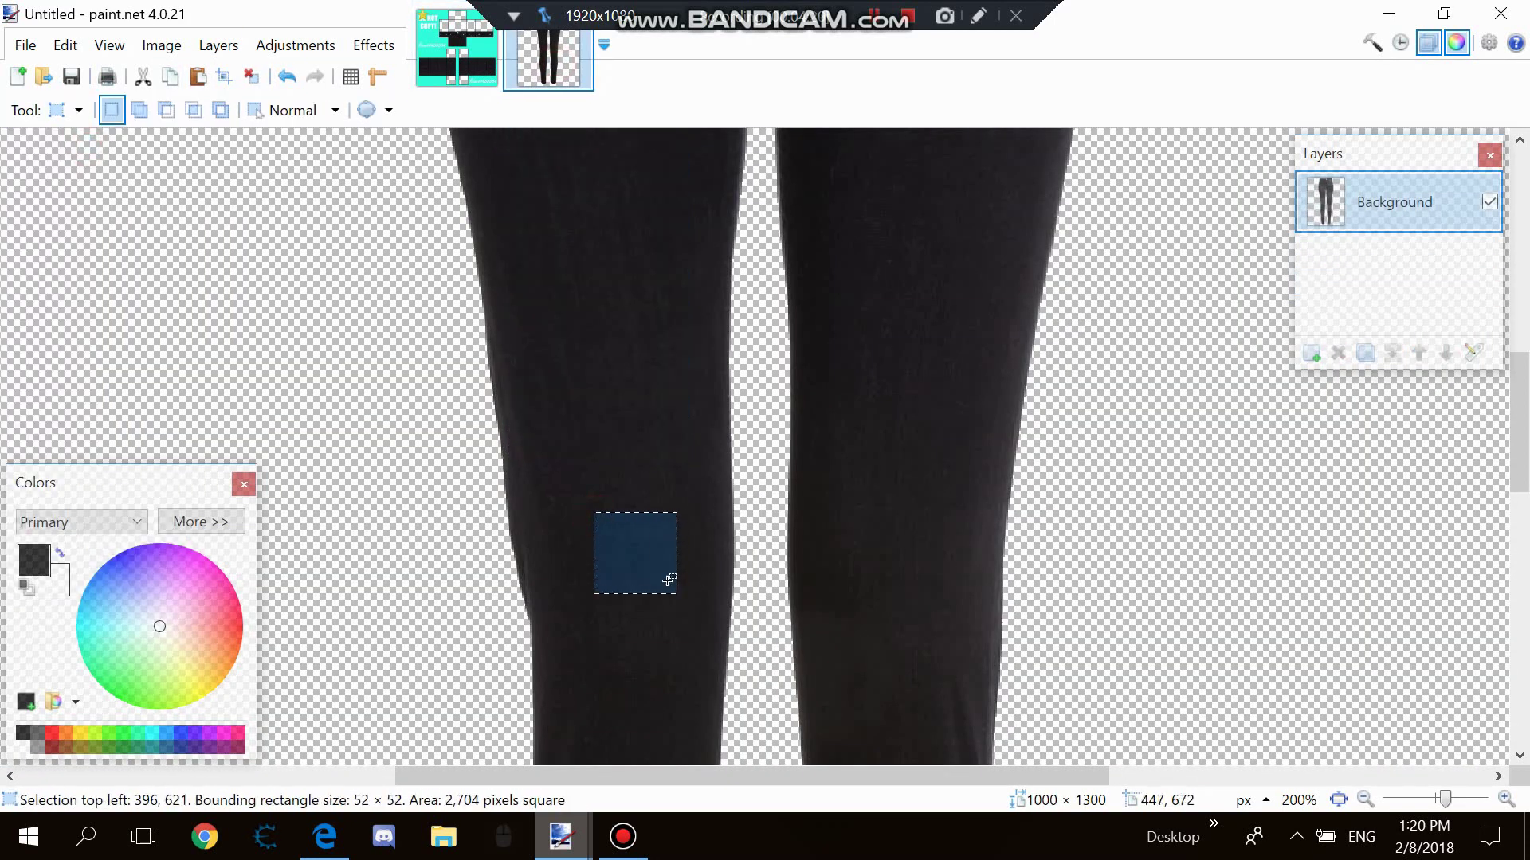
{"action": "key", "text": "ctrl+Tab"}
{"action": "key", "text": "ctrl+shift+v"}
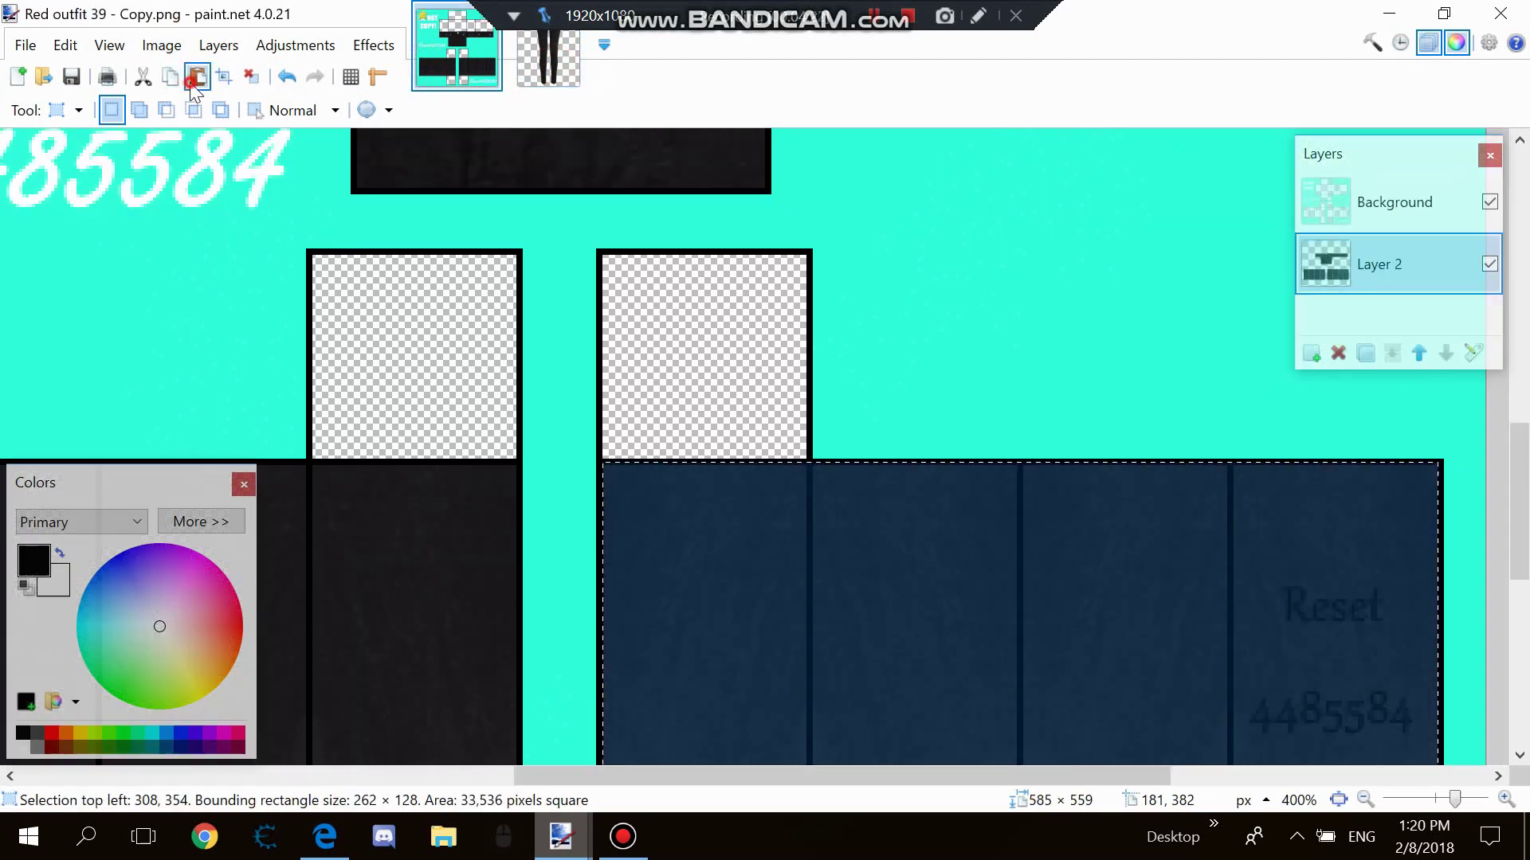
{"action": "left_click_drag", "start_coordinate": [981, 741], "coordinate": [812, 469]}
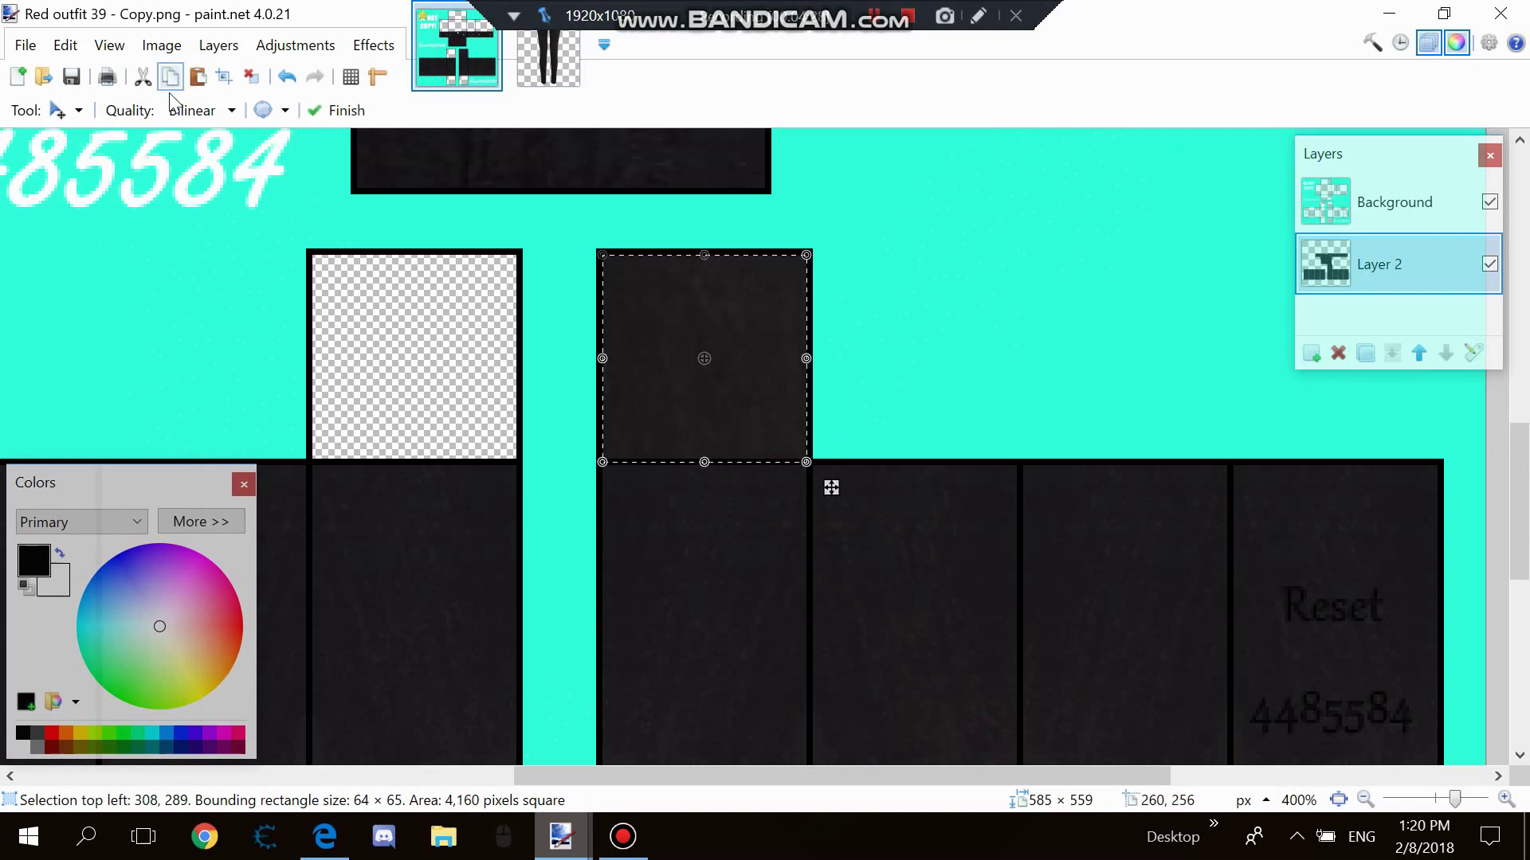
Duplicate the filled square onto the matching upper square of the left leg strip.
{"action": "key", "text": "ctrl+v"}
{"action": "left_click_drag", "start_coordinate": [719, 318], "coordinate": [472, 334]}
{"action": "key", "text": "Return"}
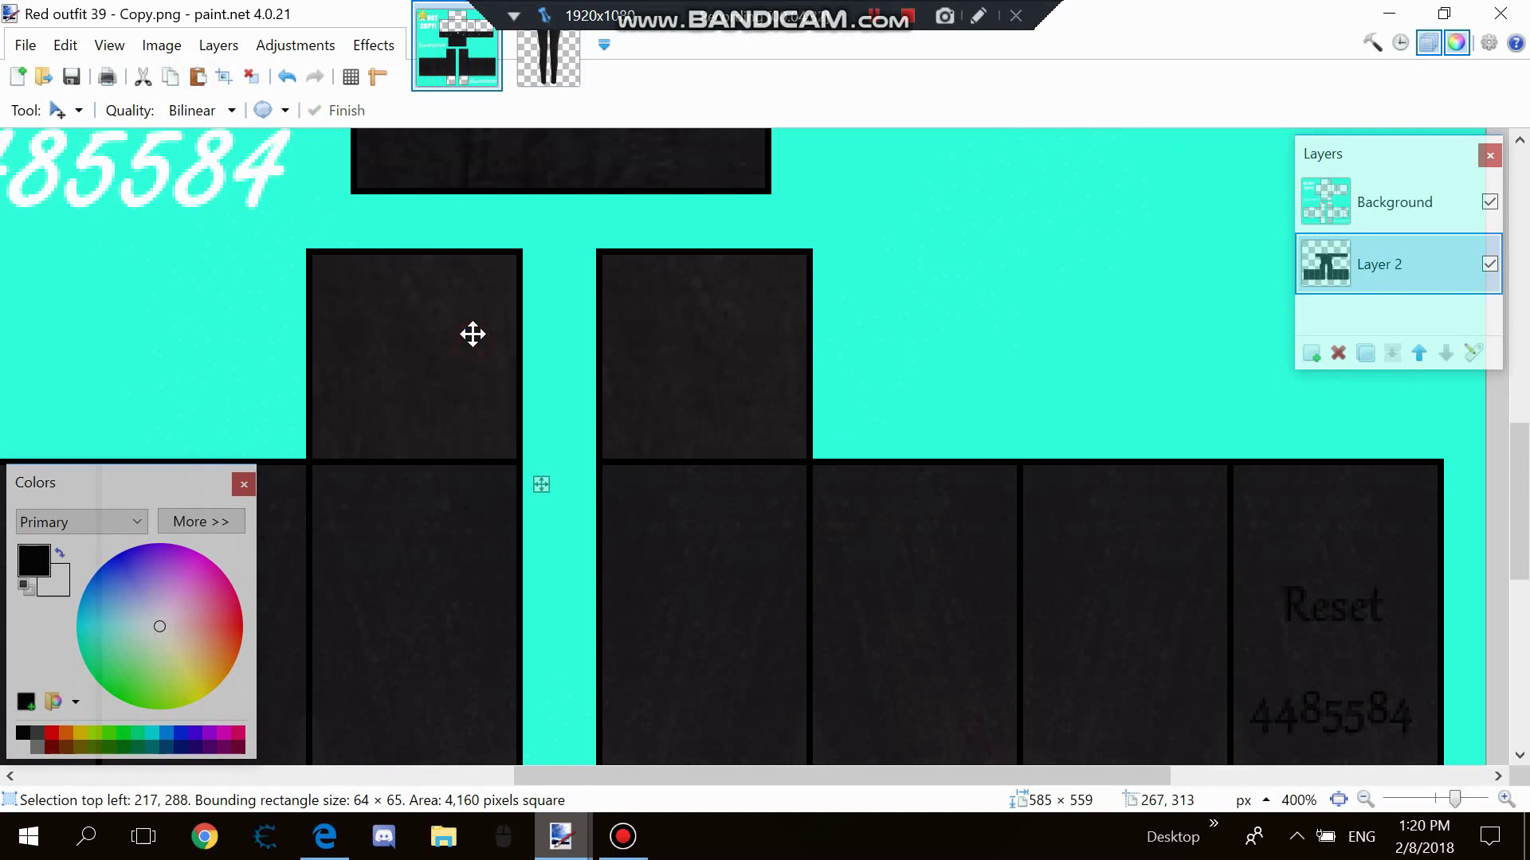
{"action": "scroll", "coordinate": [734, 331], "scroll_direction": "up", "scroll_amount": 8}
{"action": "scroll", "coordinate": [734, 331], "scroll_direction": "down", "scroll_amount": 12}
{"action": "scroll", "coordinate": [1028, 292], "scroll_direction": "down", "scroll_amount": 1}
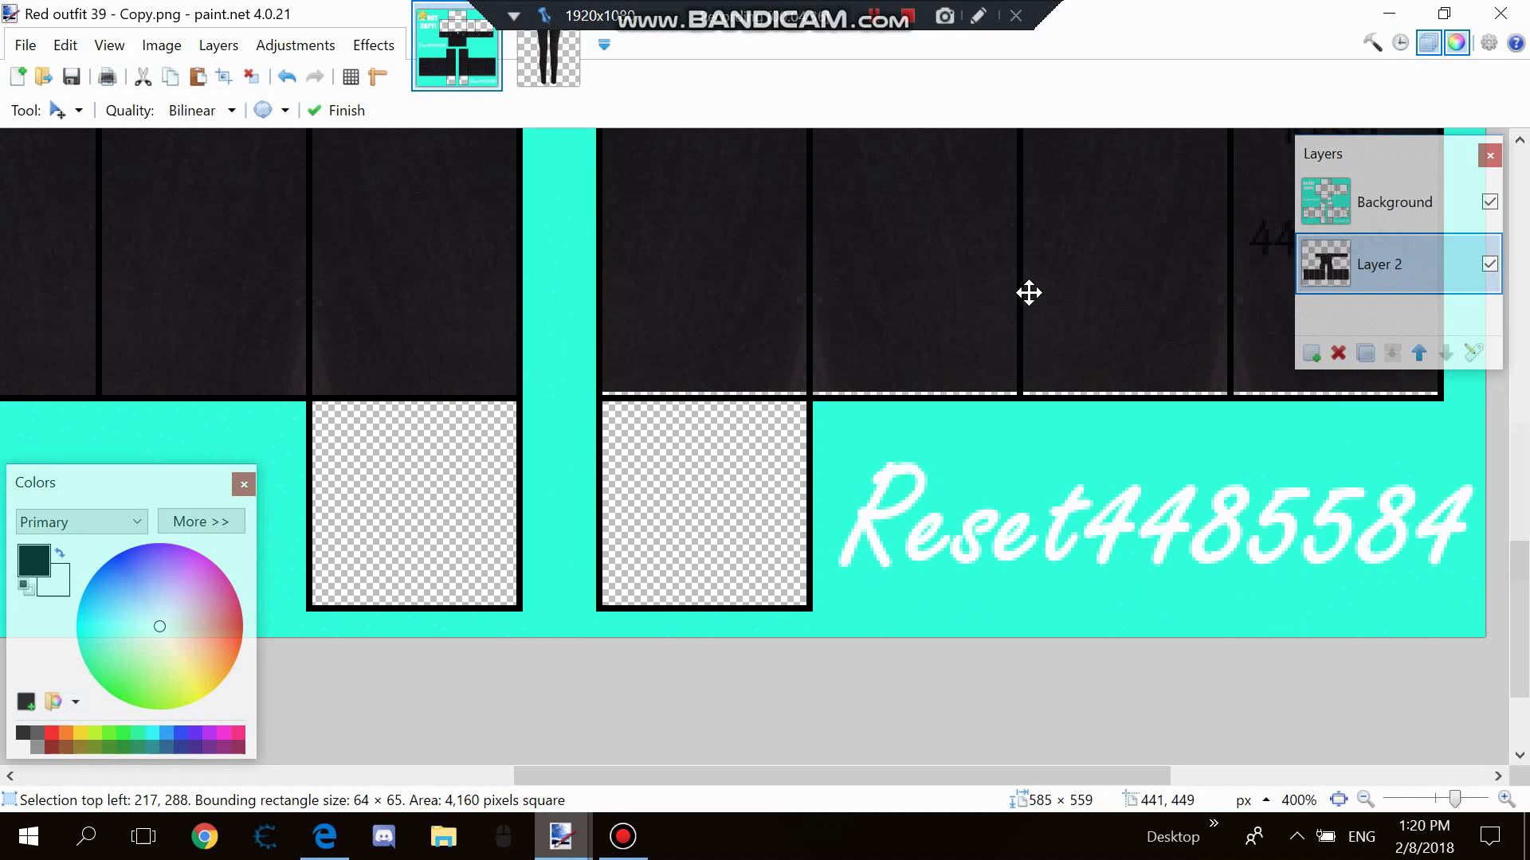
{"action": "scroll", "coordinate": [1029, 293], "scroll_direction": "up", "scroll_amount": 2}
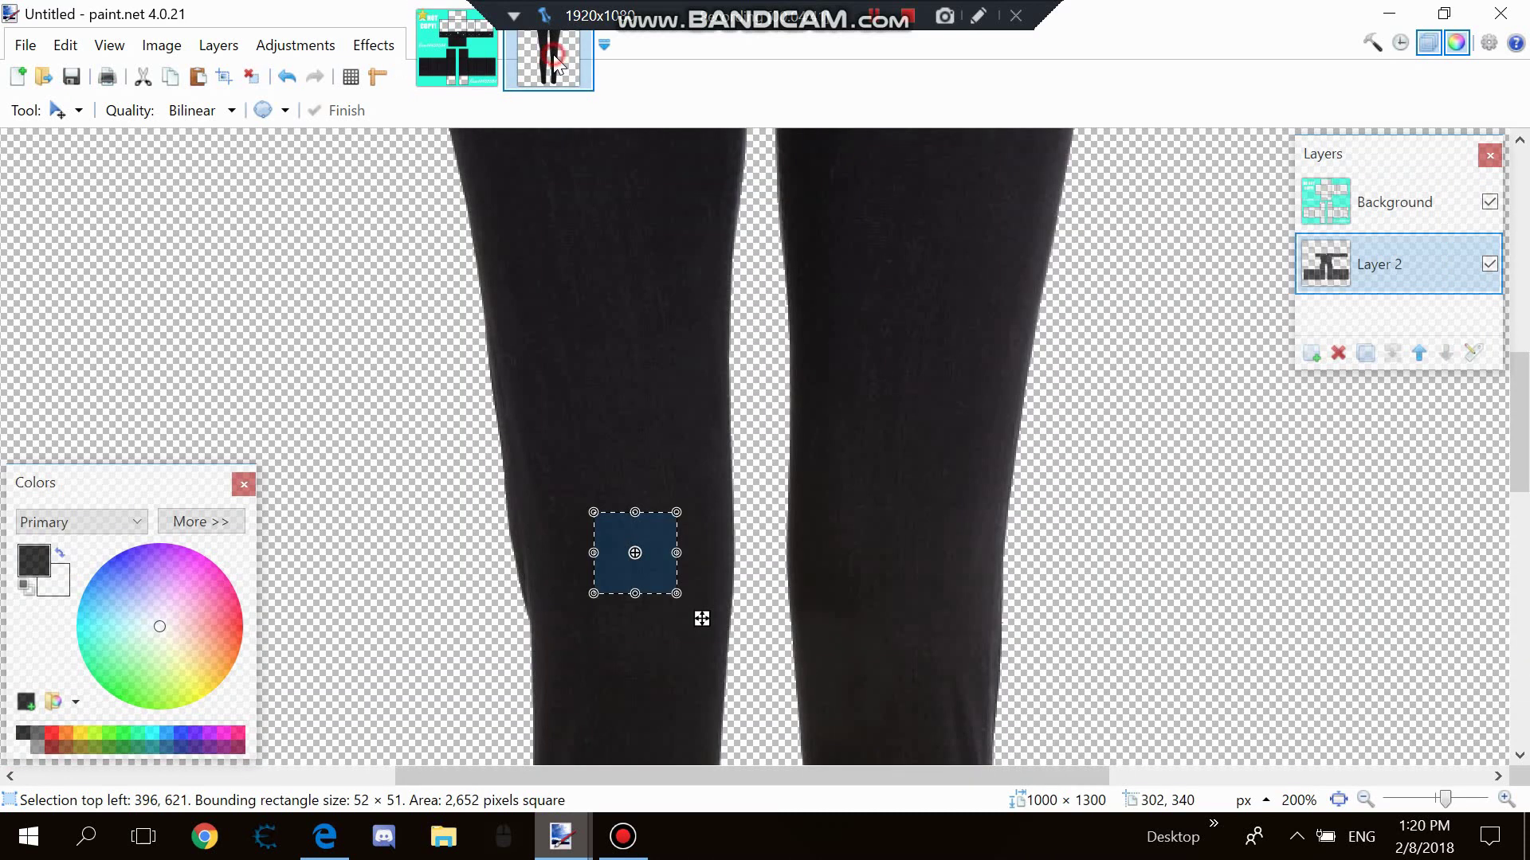
{"action": "left_click", "coordinate": [548, 56]}
{"action": "scroll", "coordinate": [372, 313], "scroll_direction": "up", "scroll_amount": 5}
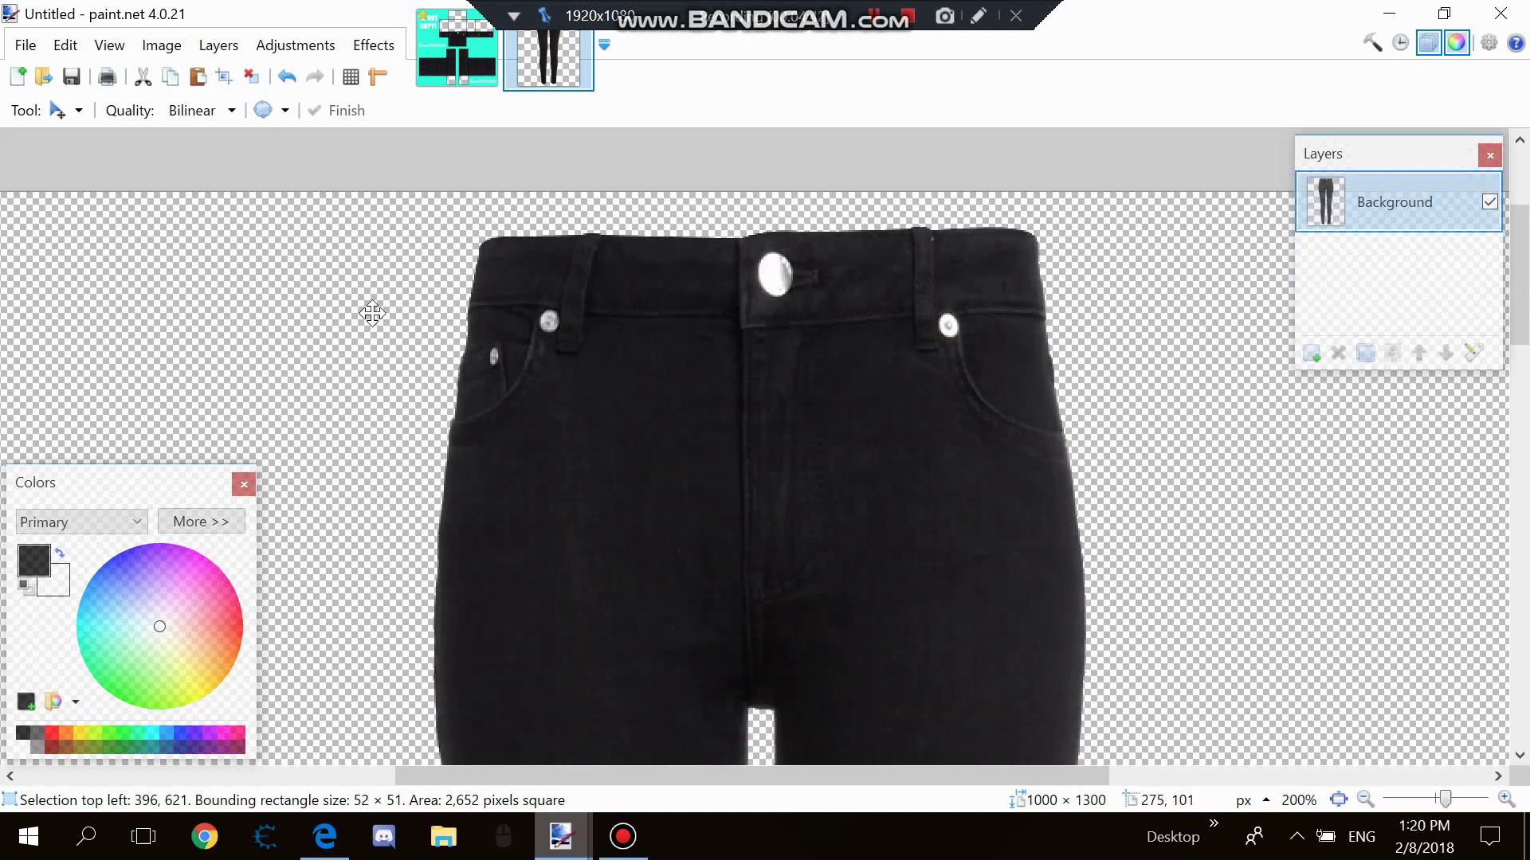
{"action": "left_click", "coordinate": [467, 69]}
Try drawing a parallelogram on the first panel of the right leg strip, and clear the active selection.
{"action": "left_click", "coordinate": [68, 110]}
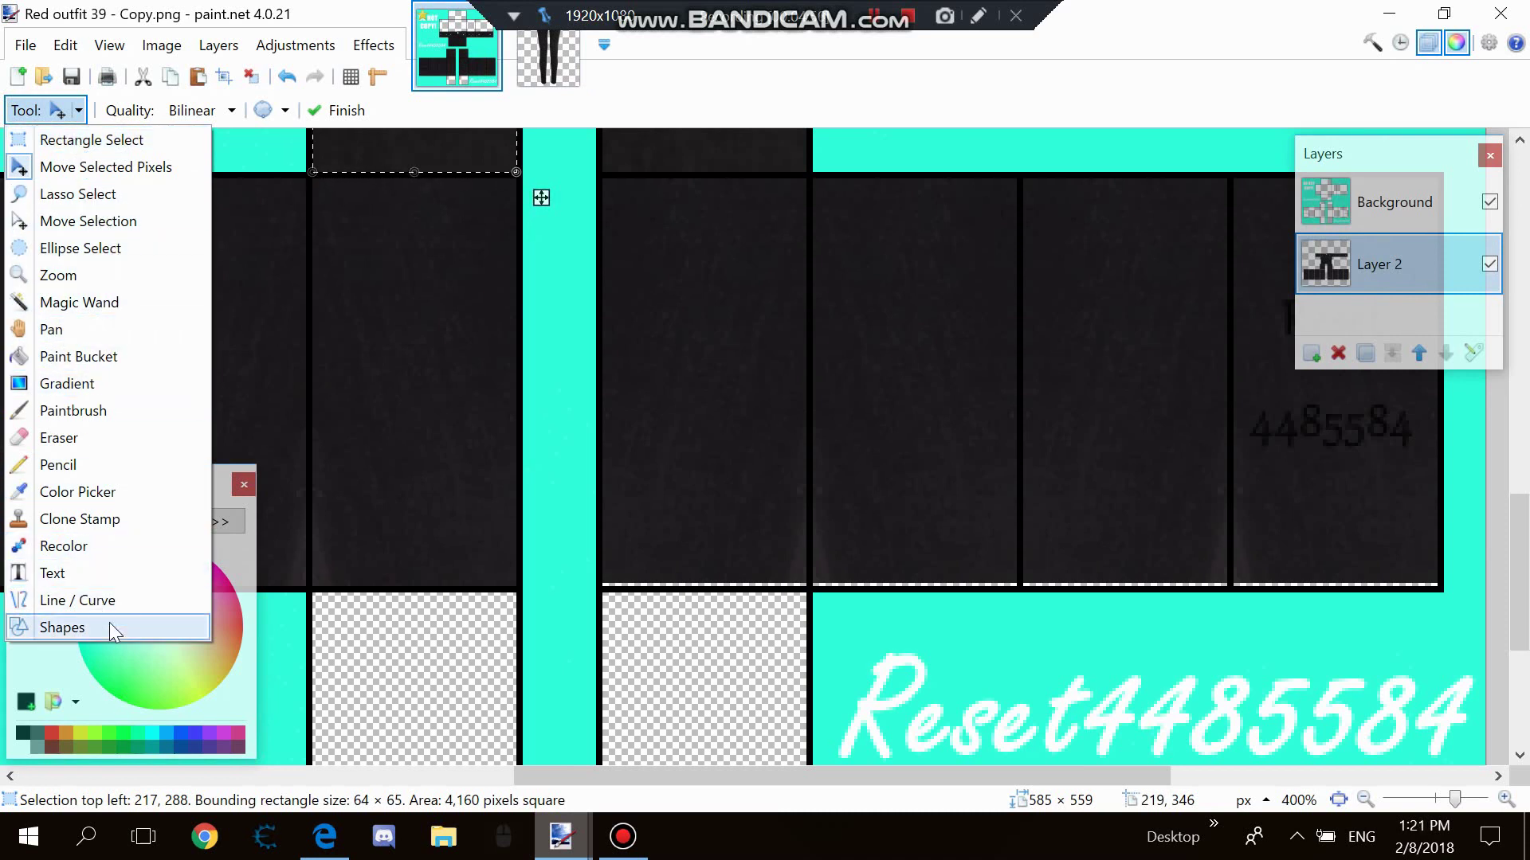
{"action": "left_click", "coordinate": [62, 627]}
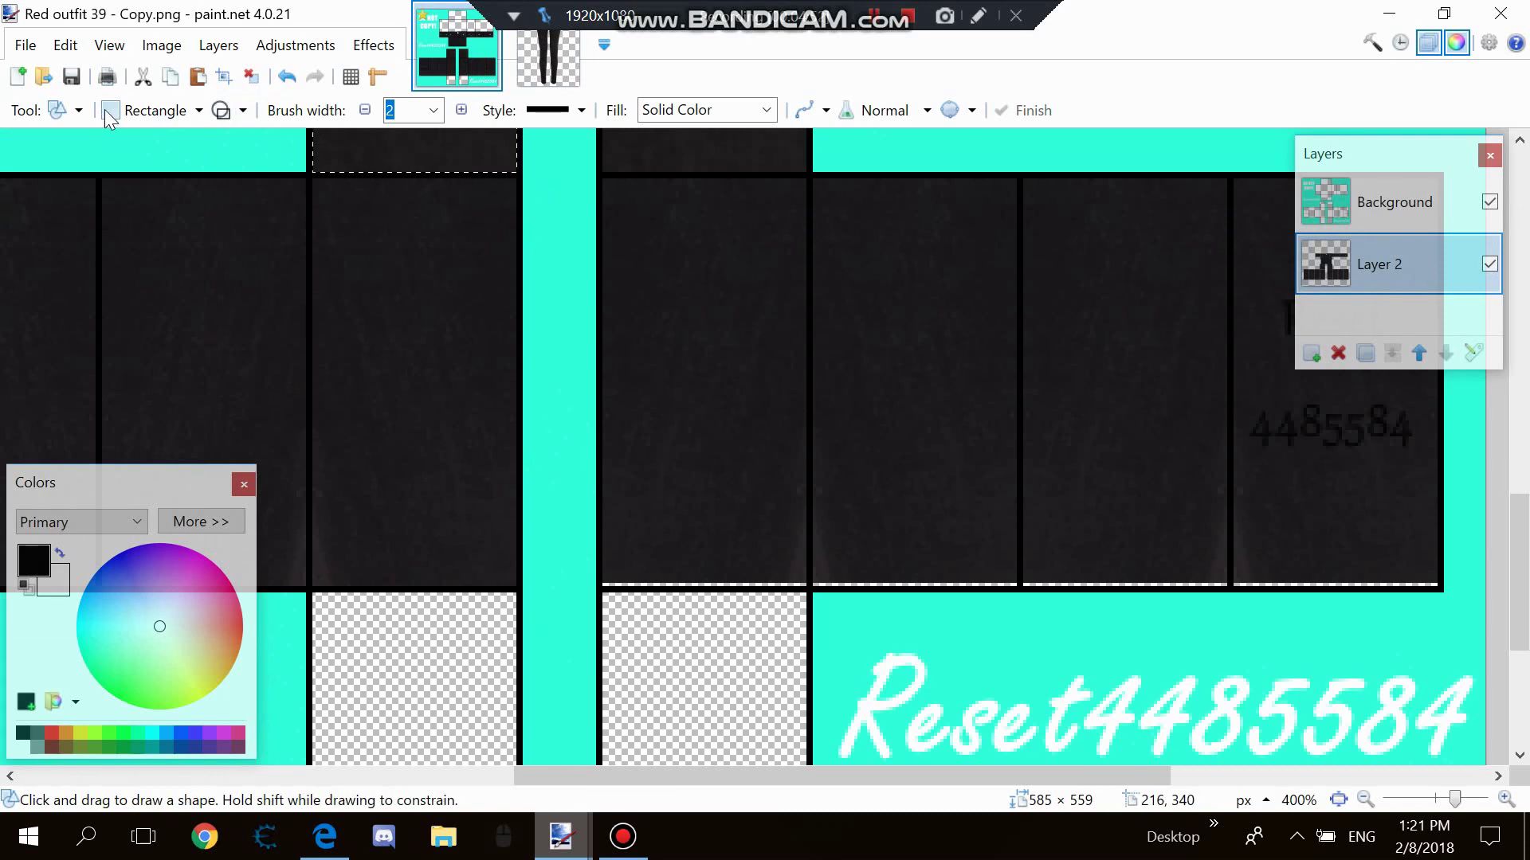
{"action": "left_click", "coordinate": [191, 110]}
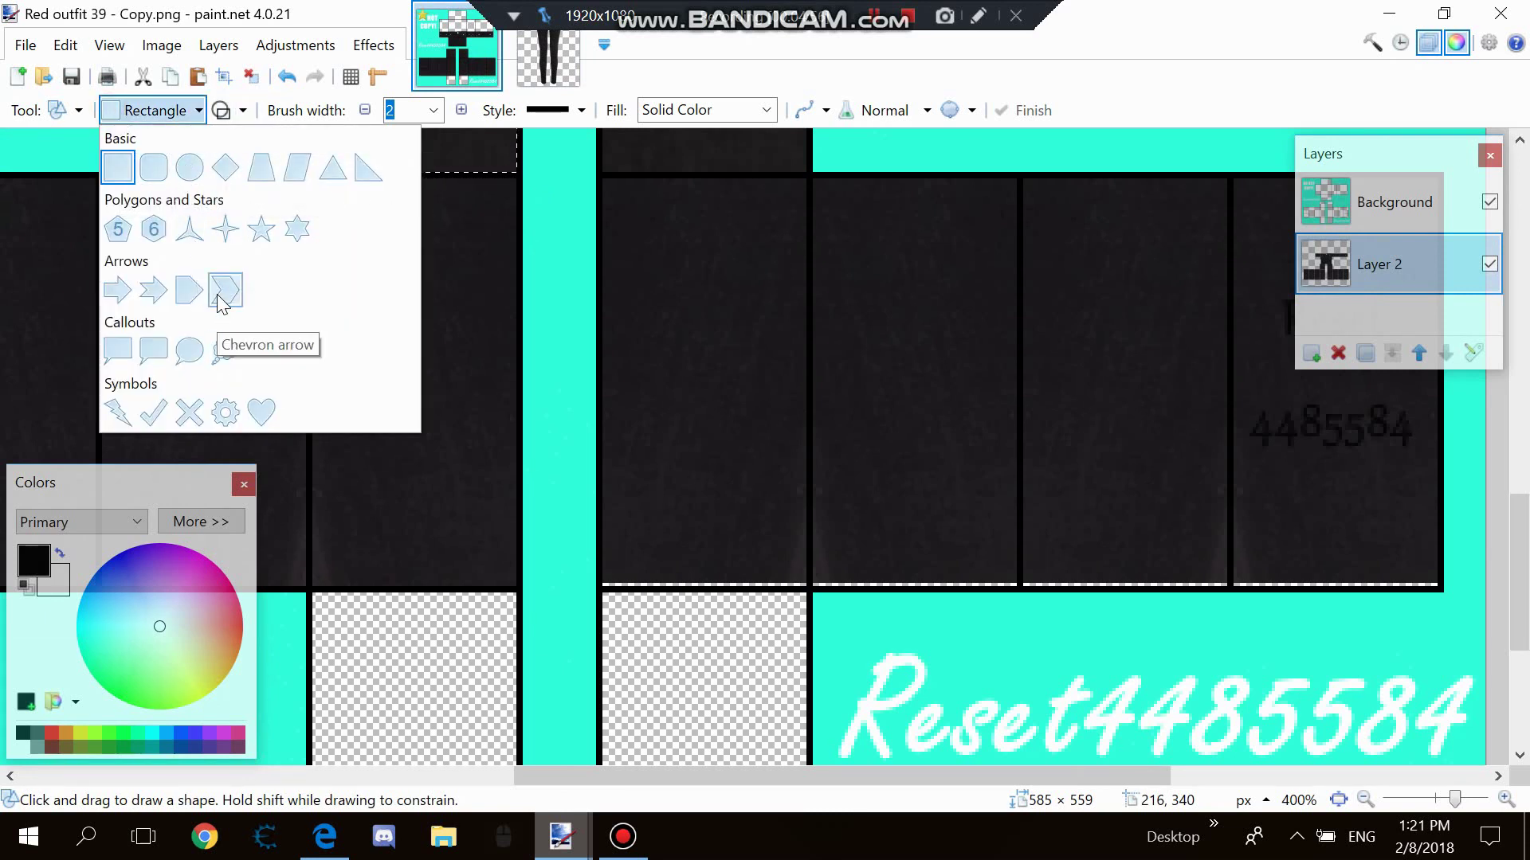
{"action": "left_click", "coordinate": [285, 182]}
{"action": "left_click_drag", "start_coordinate": [683, 280], "coordinate": [726, 365]}
{"action": "left_click", "coordinate": [49, 110]}
{"action": "left_click", "coordinate": [74, 145]}
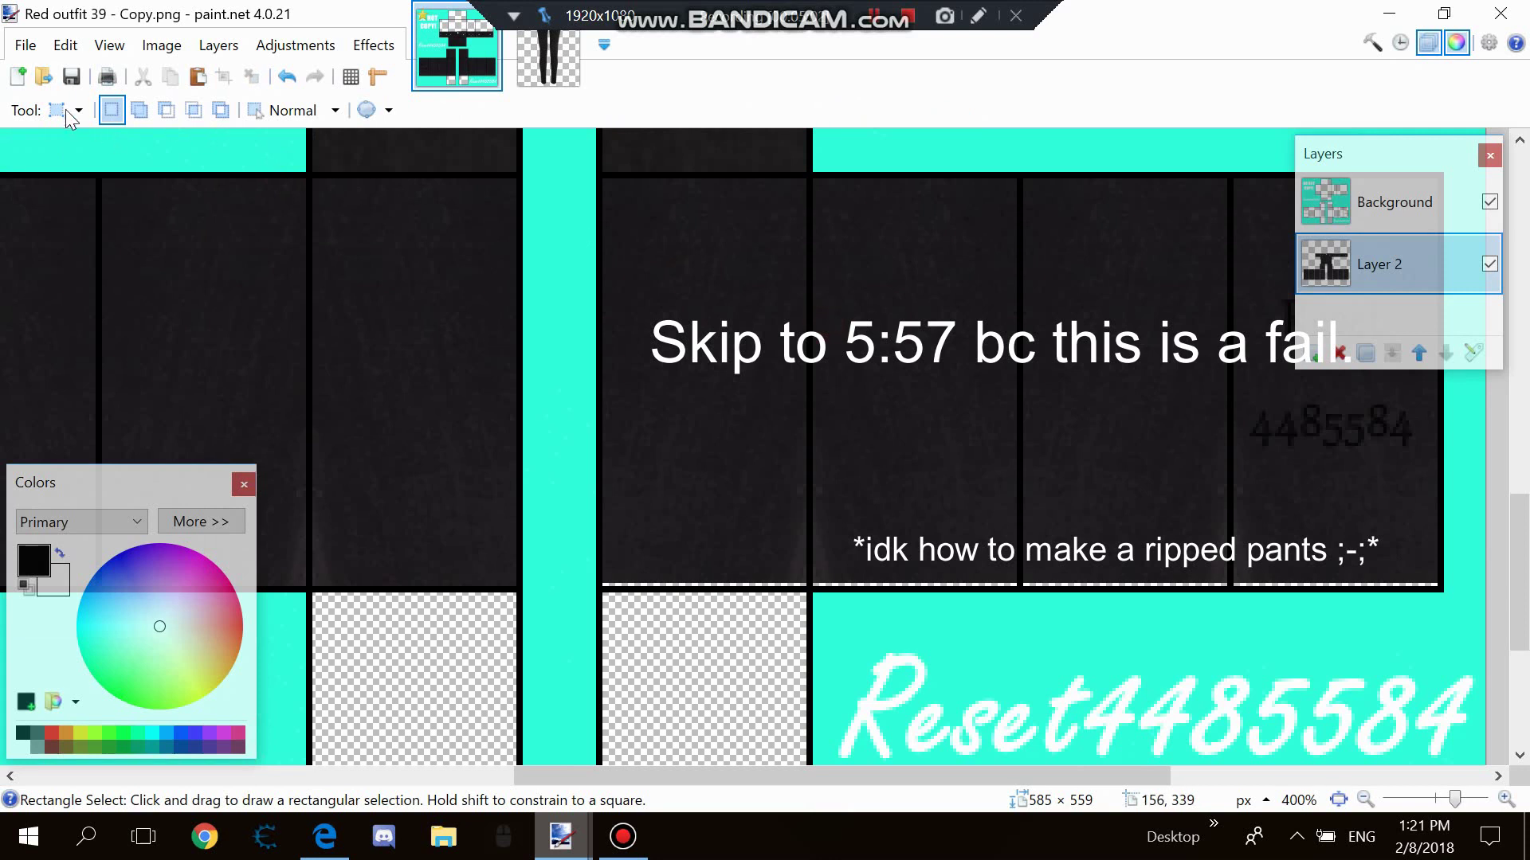
Draw two small overlapping right triangles with a 2 px black outline on the first panel of the right leg strip.
{"action": "left_click", "coordinate": [76, 110]}
{"action": "left_click", "coordinate": [48, 625]}
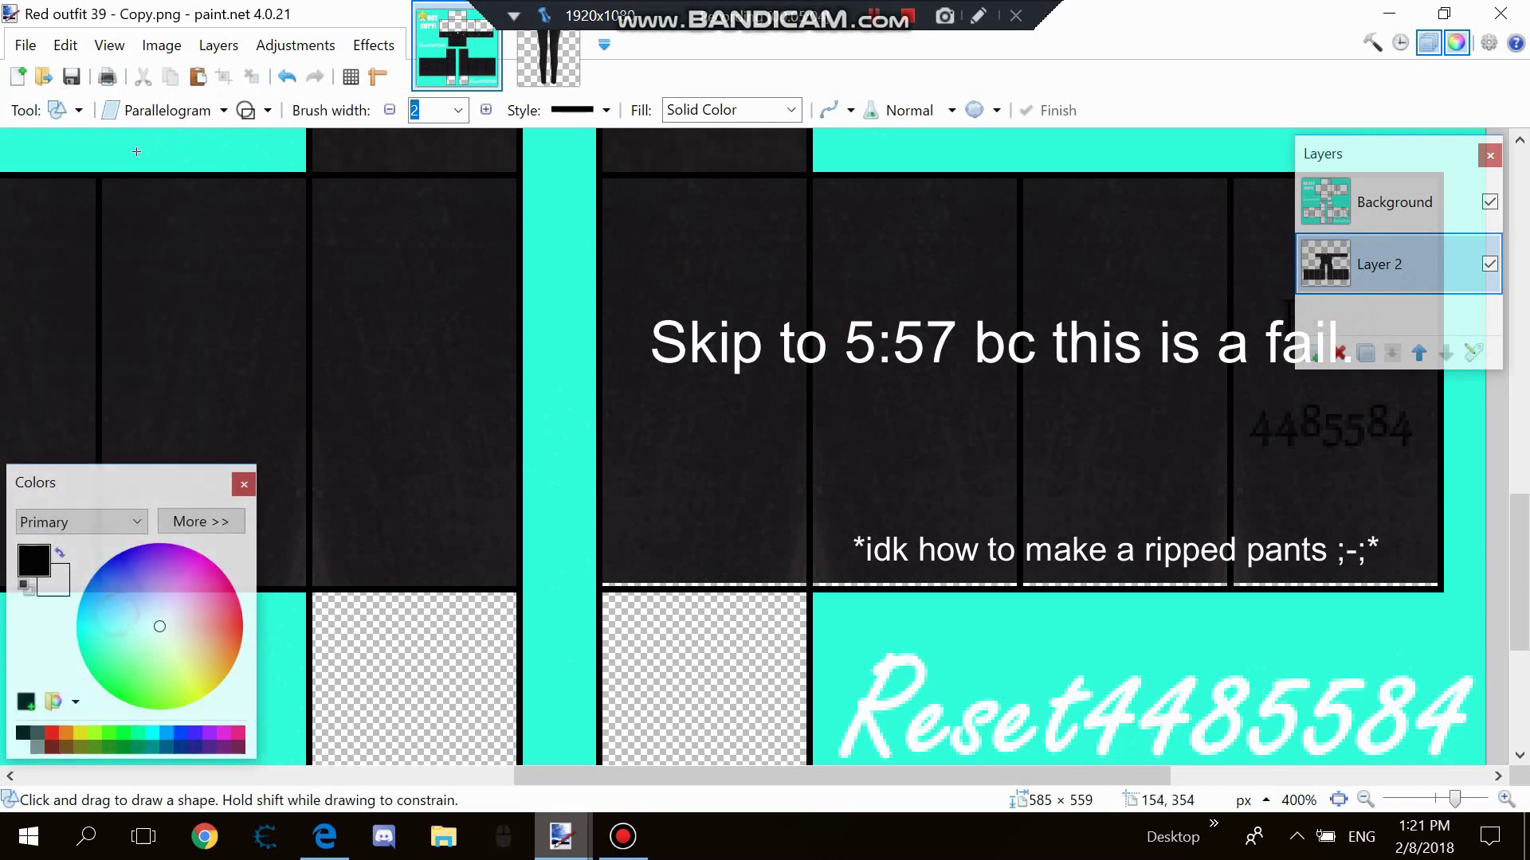
{"action": "left_click", "coordinate": [161, 111]}
{"action": "left_click", "coordinate": [368, 168]}
{"action": "left_click_drag", "start_coordinate": [677, 291], "coordinate": [741, 368]}
{"action": "left_click_drag", "start_coordinate": [728, 306], "coordinate": [707, 357]}
{"action": "left_click_drag", "start_coordinate": [670, 409], "coordinate": [734, 353]}
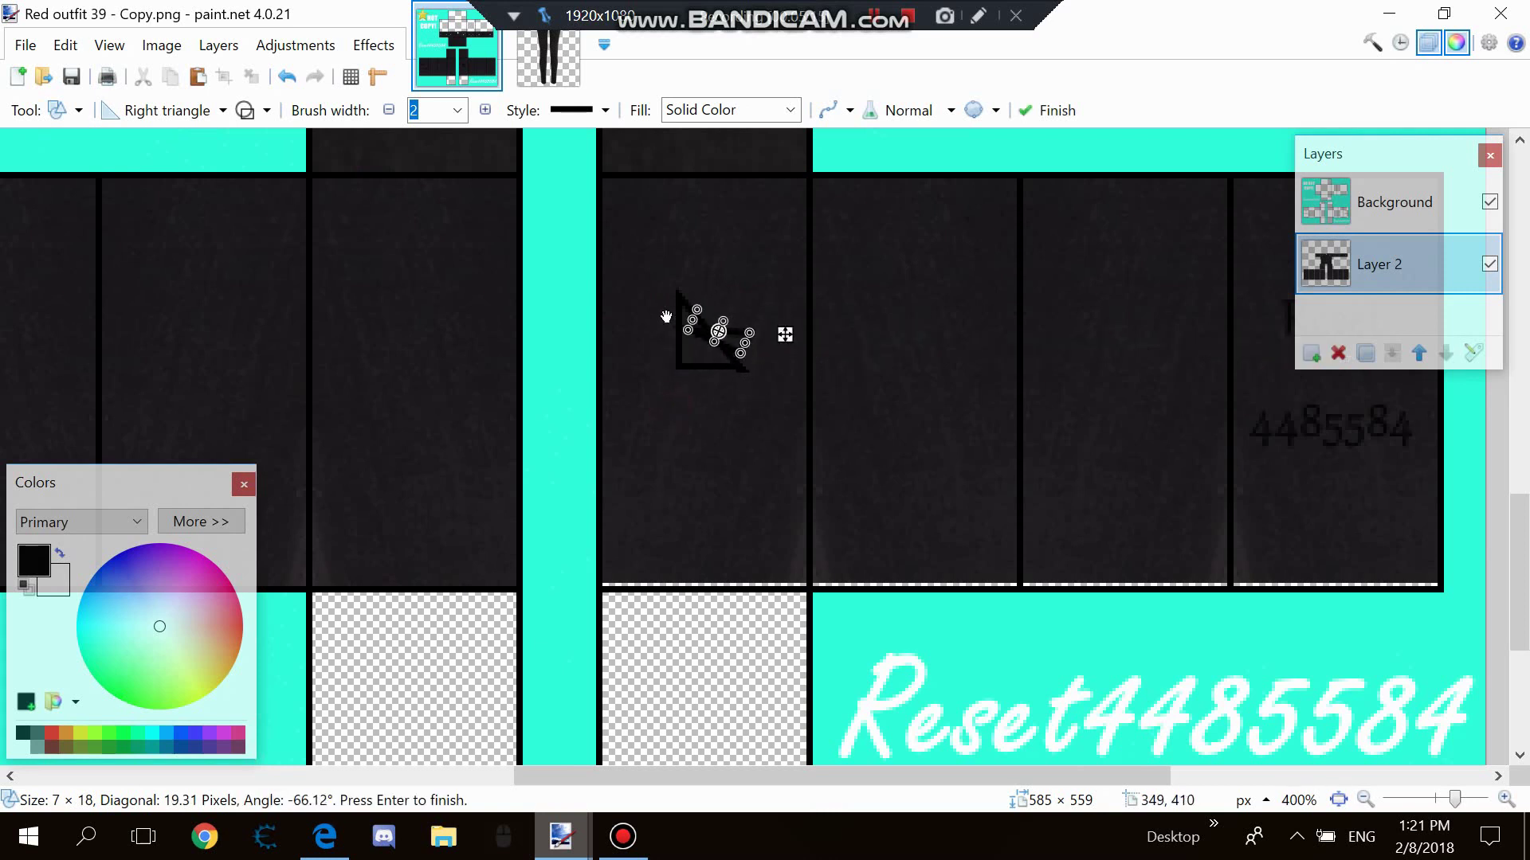
Try selecting the area inside the triangles with the Magic Wand at 50% tolerance, and undo the selection and both triangles.
{"action": "left_click", "coordinate": [60, 111]}
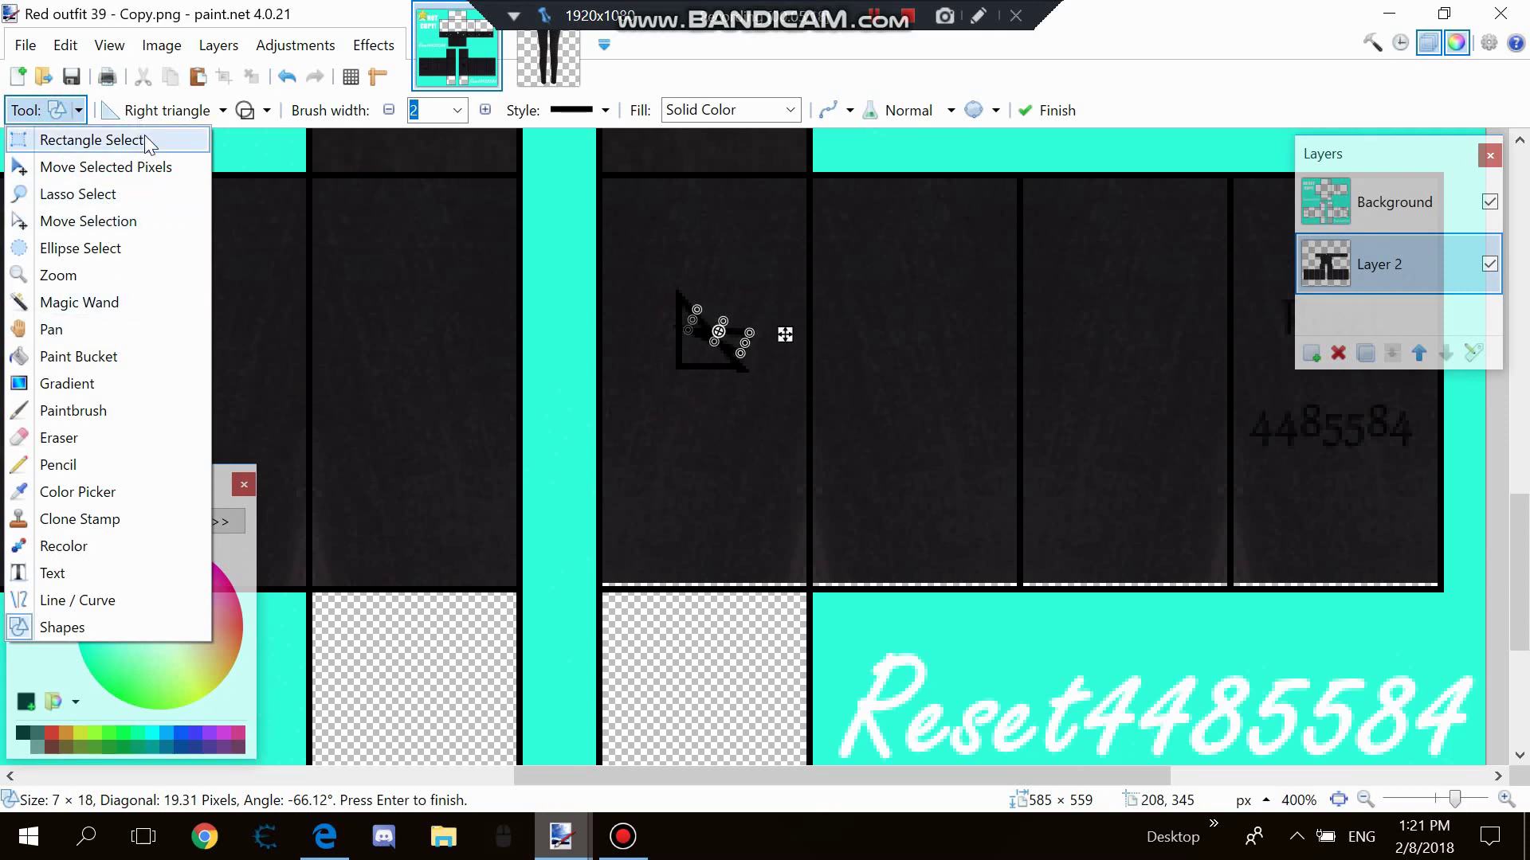
{"action": "left_click", "coordinate": [84, 303]}
{"action": "left_click", "coordinate": [689, 351]}
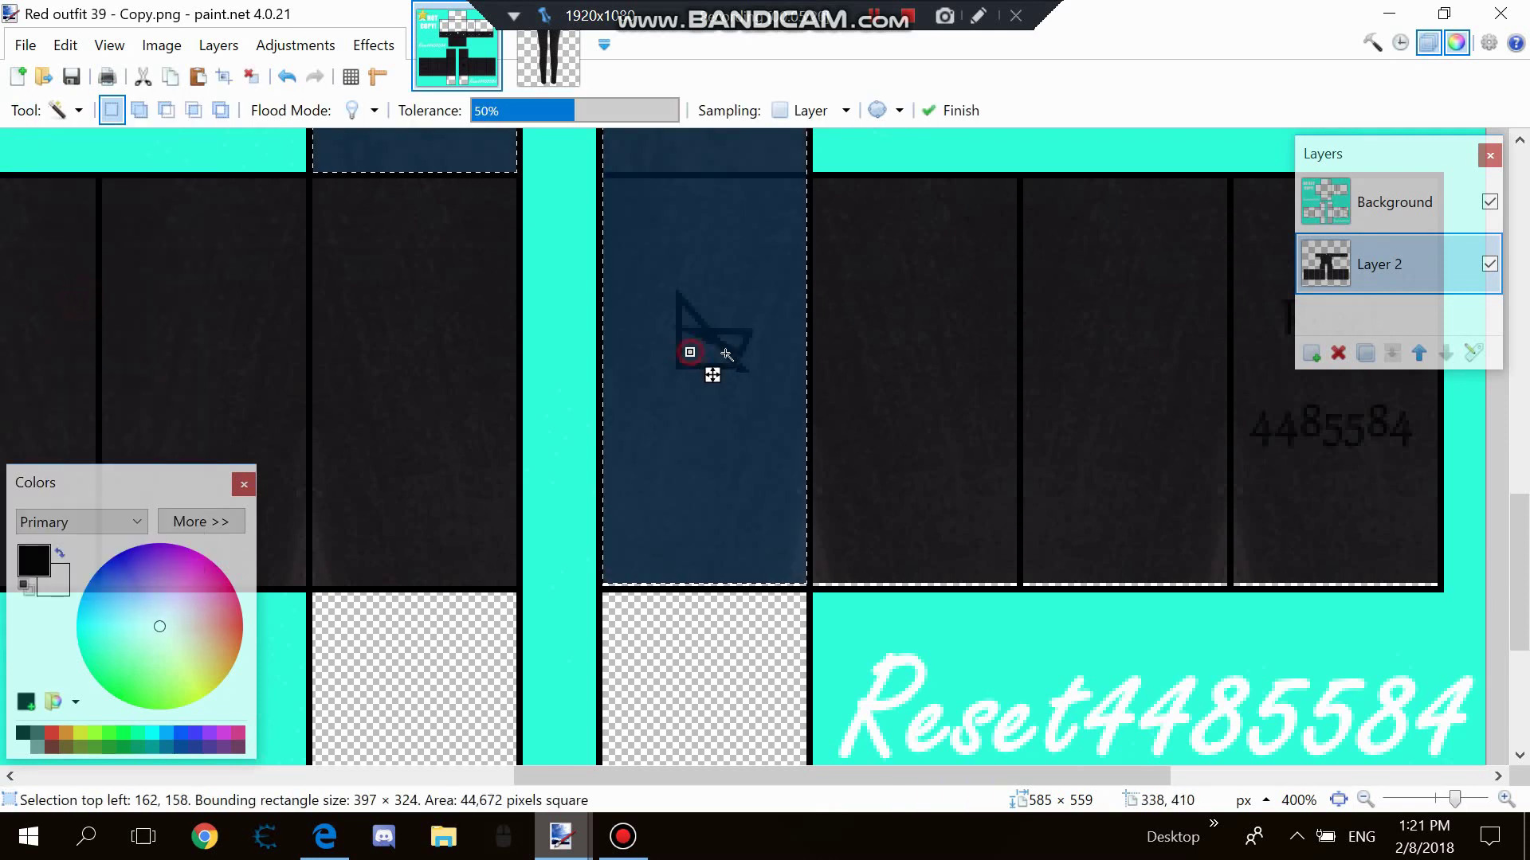
{"action": "left_click", "coordinate": [63, 111]}
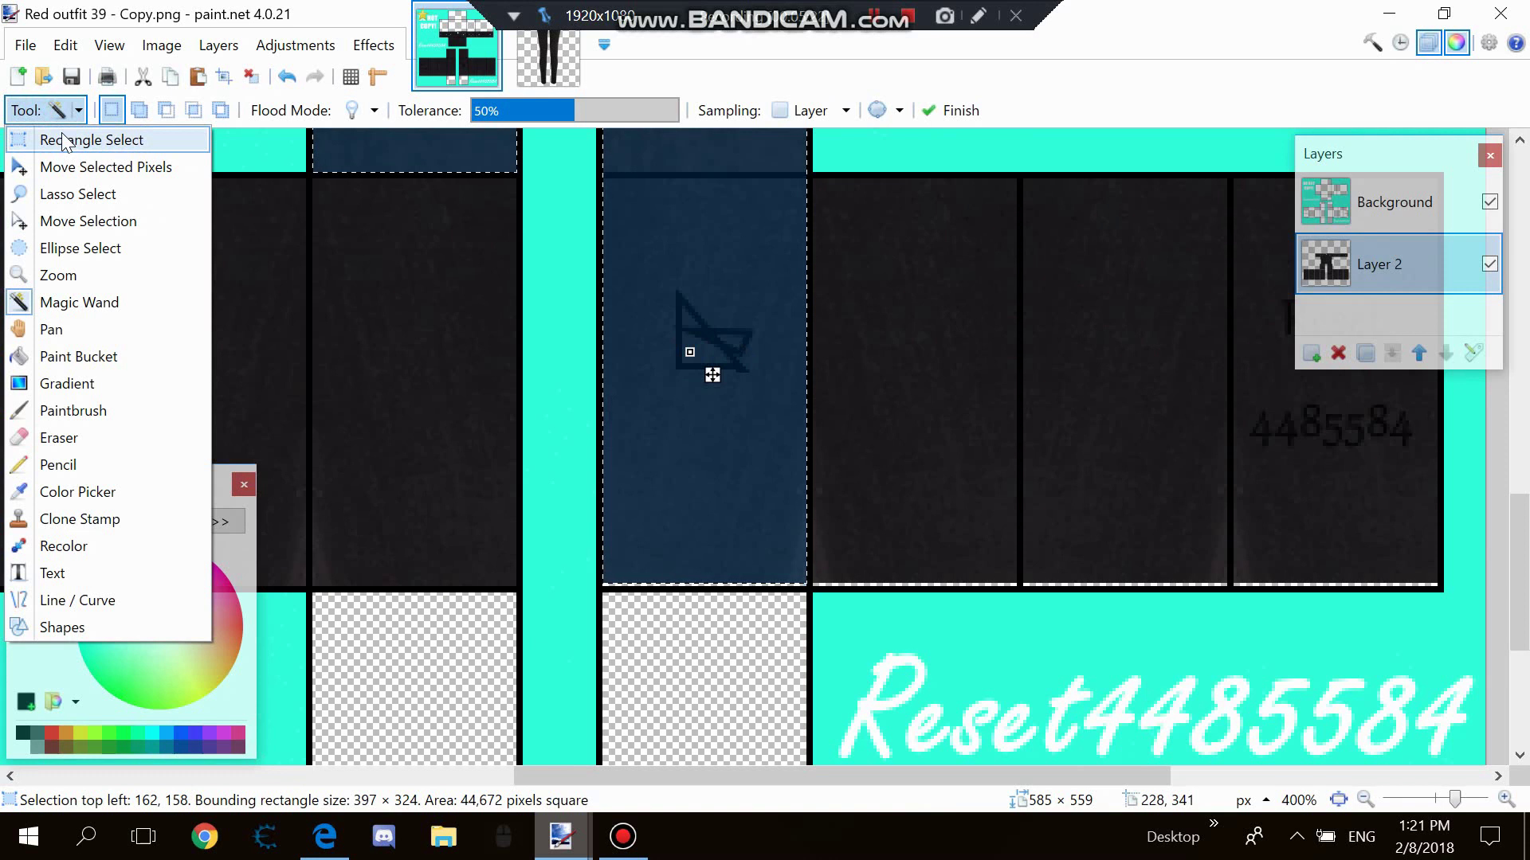
{"action": "left_click", "coordinate": [102, 137]}
{"action": "left_click", "coordinate": [288, 77]}
{"action": "left_click", "coordinate": [288, 77]}
{"action": "left_click", "coordinate": [288, 78]}
{"action": "left_click", "coordinate": [288, 78]}
{"action": "left_click", "coordinate": [289, 77]}
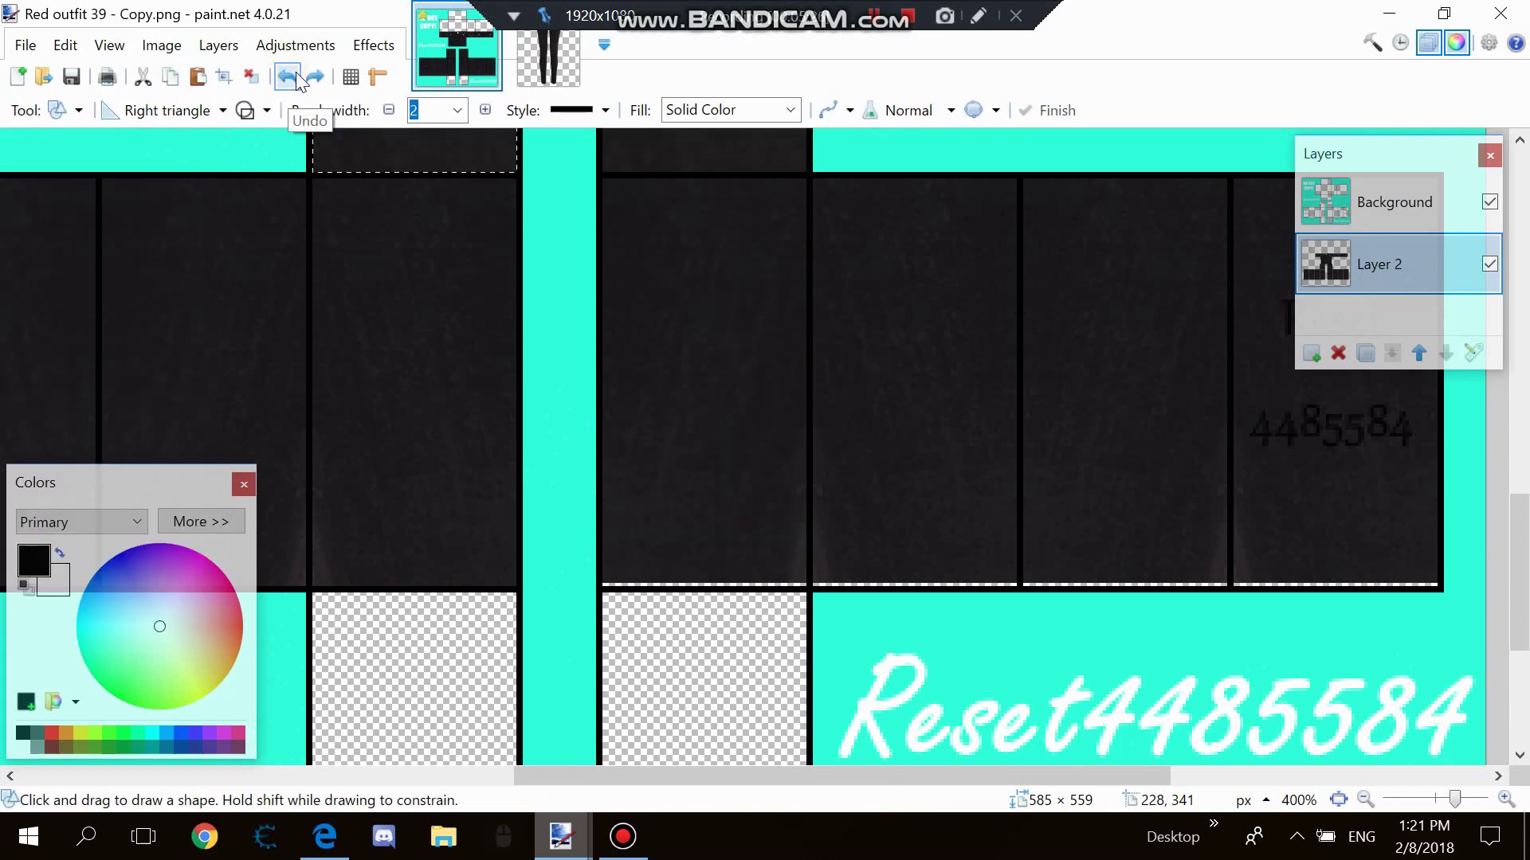
Cut an elliptical hole of about 32 × 16 px out of the first panel of the right leg strip.
{"action": "left_click", "coordinate": [64, 111]}
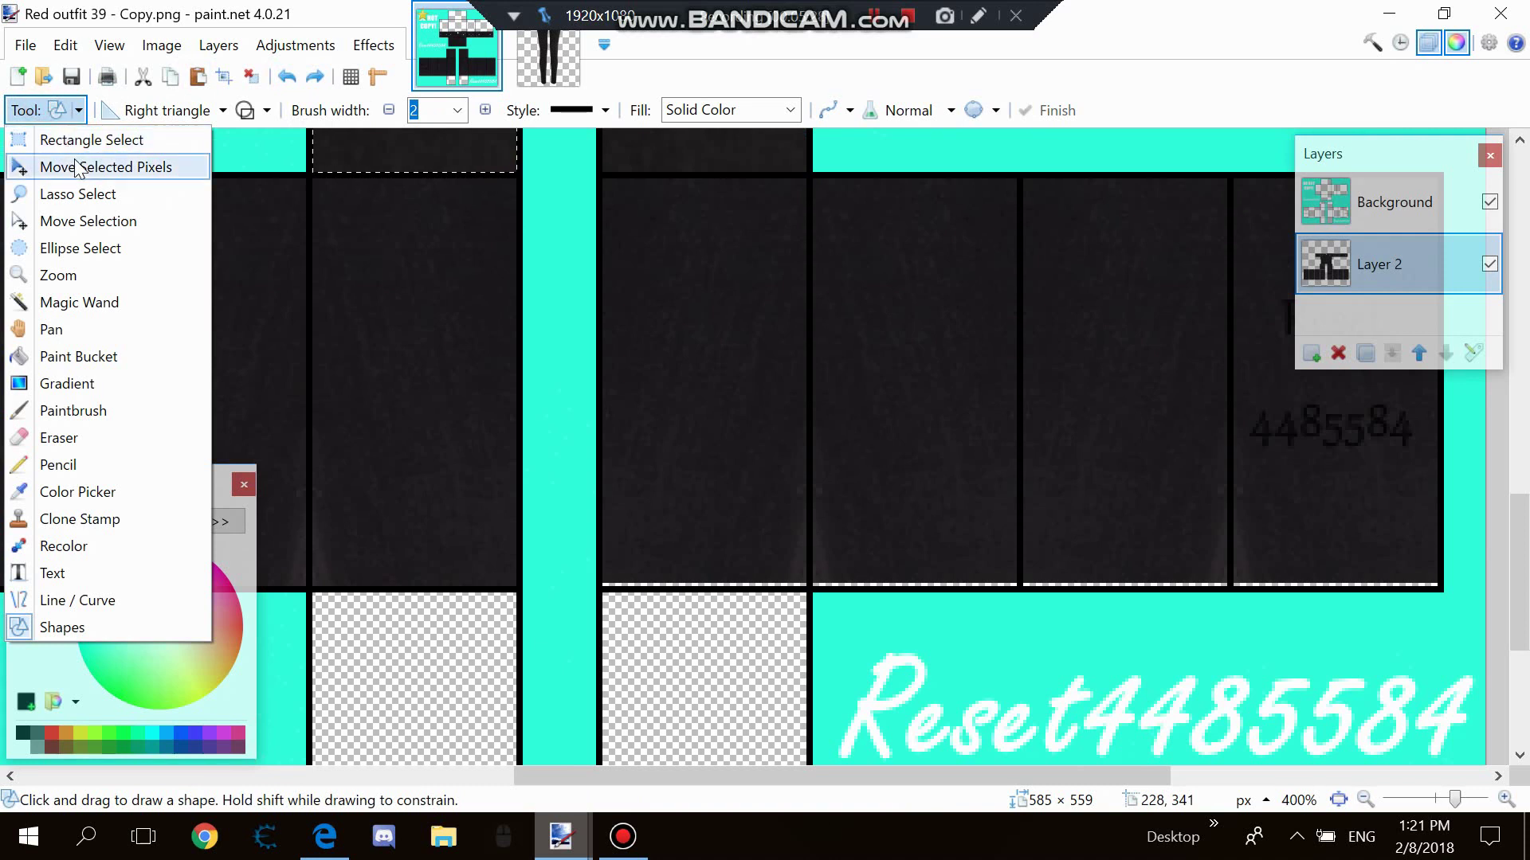
{"action": "left_click", "coordinate": [71, 247]}
{"action": "left_click", "coordinate": [656, 294]}
{"action": "left_click_drag", "start_coordinate": [656, 294], "coordinate": [756, 341]}
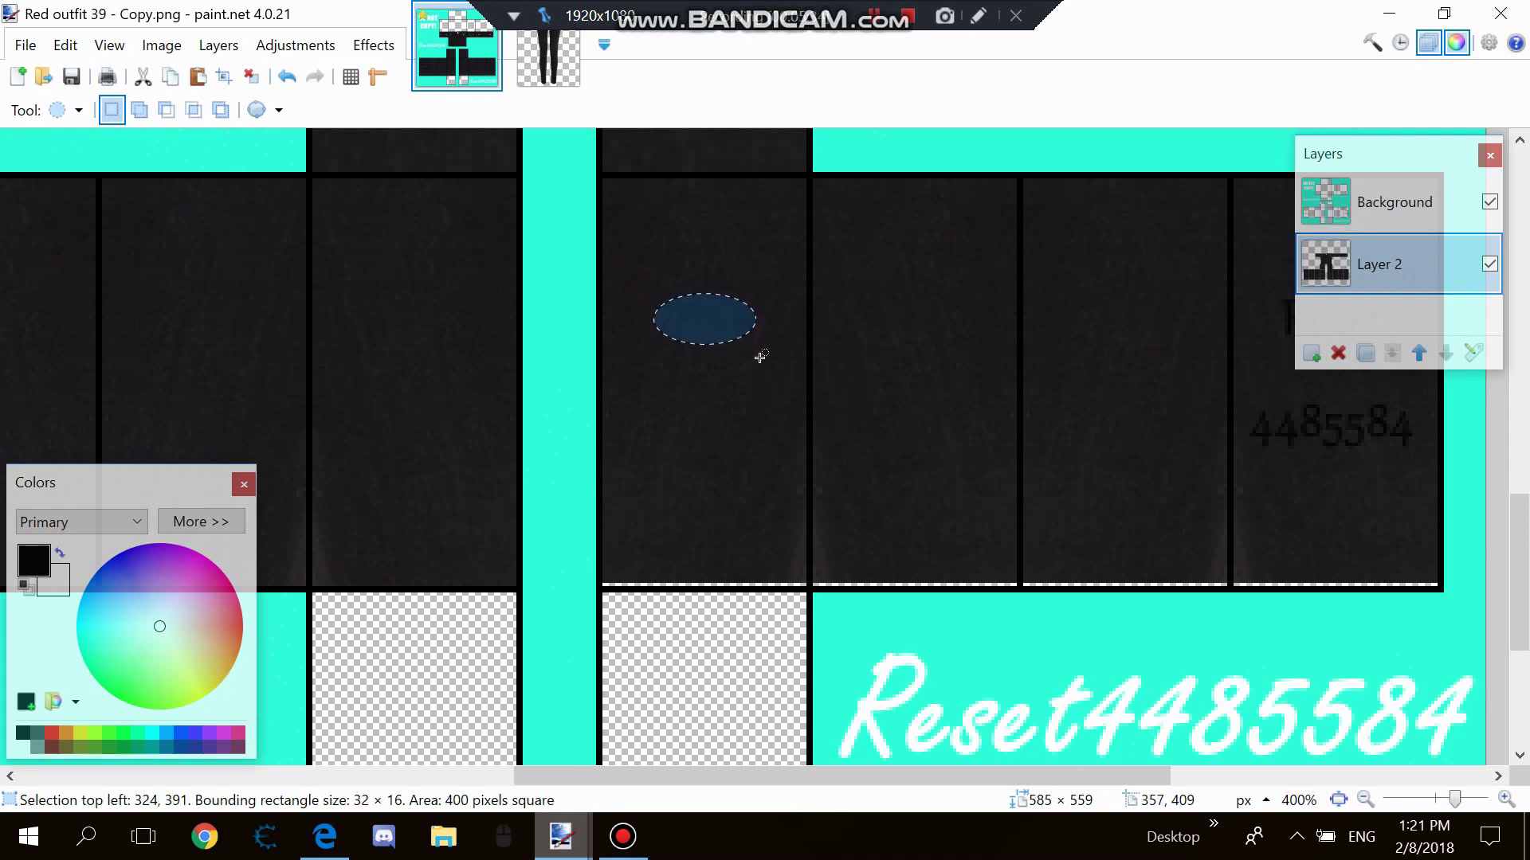
{"action": "key", "text": "Delete"}
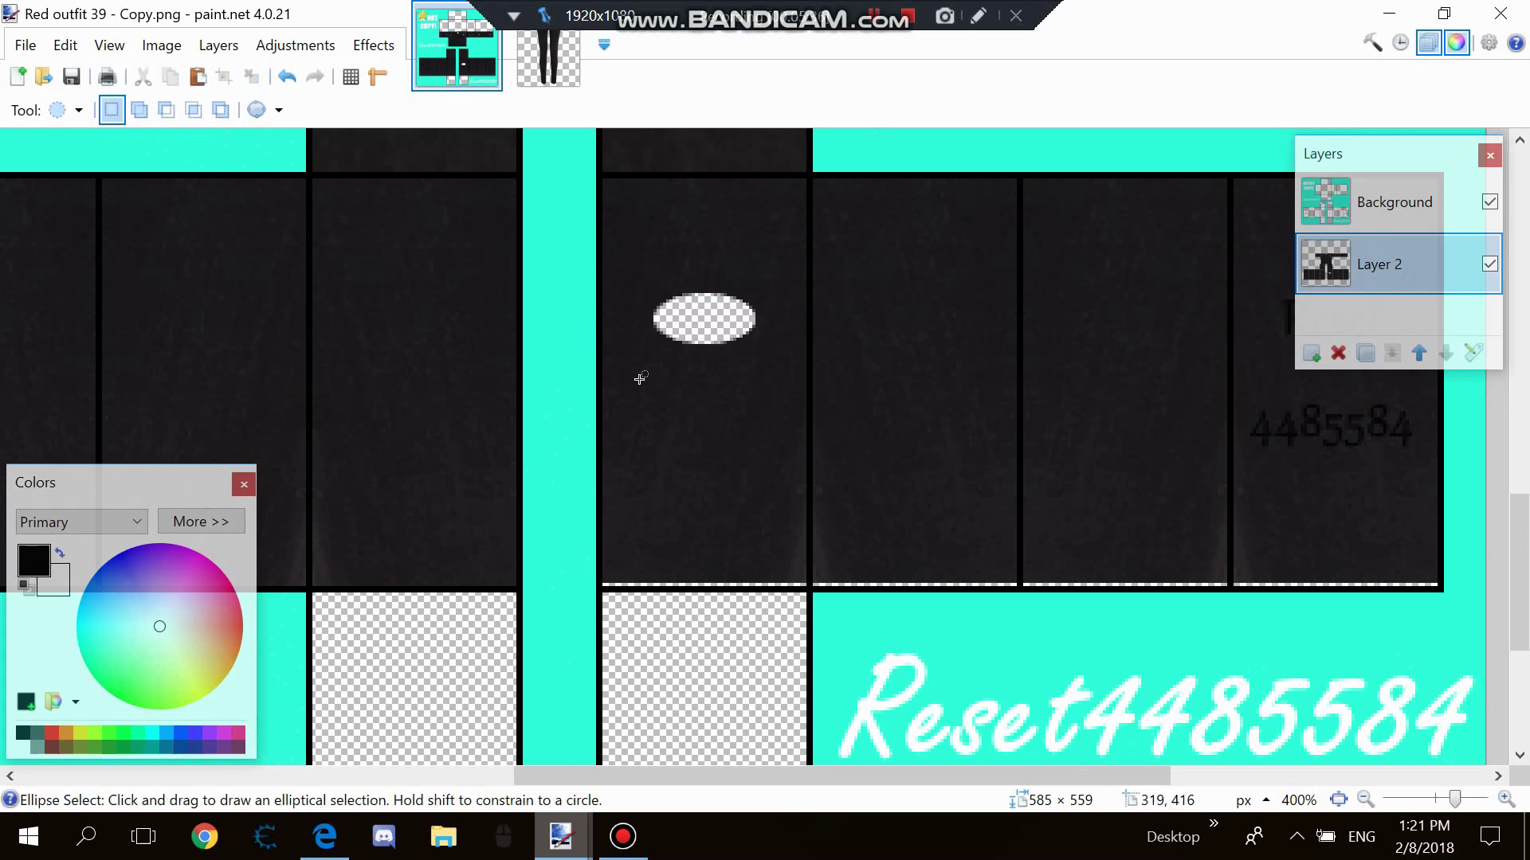
Cut a second elliptical hole of about 17 × 13 px below the first one on the right leg strip's first panel.
{"action": "left_click_drag", "start_coordinate": [648, 413], "coordinate": [695, 441]}
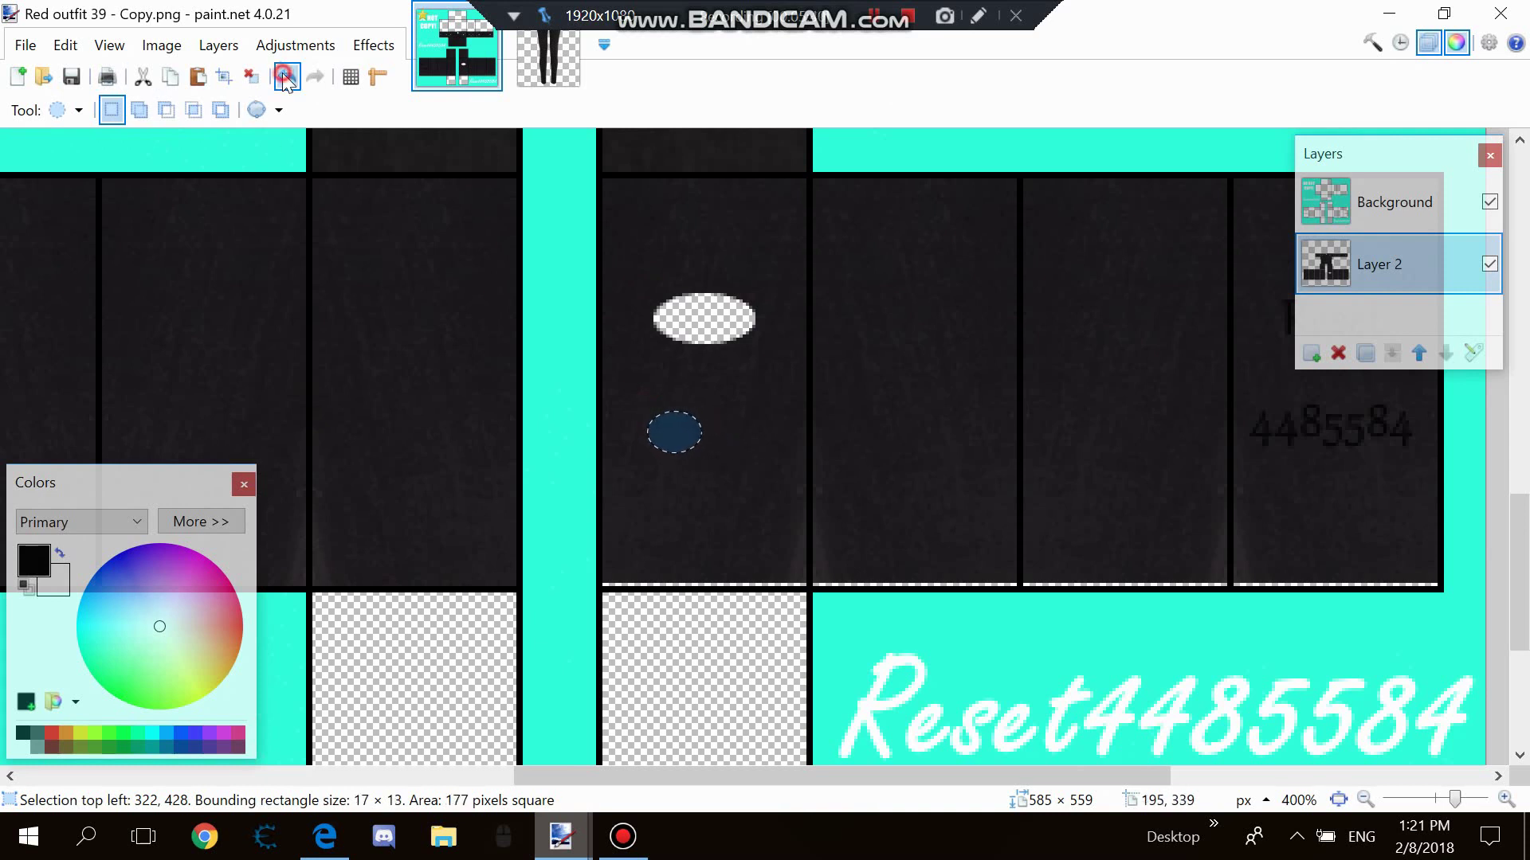
{"action": "left_click", "coordinate": [285, 77]}
{"action": "left_click", "coordinate": [313, 77]}
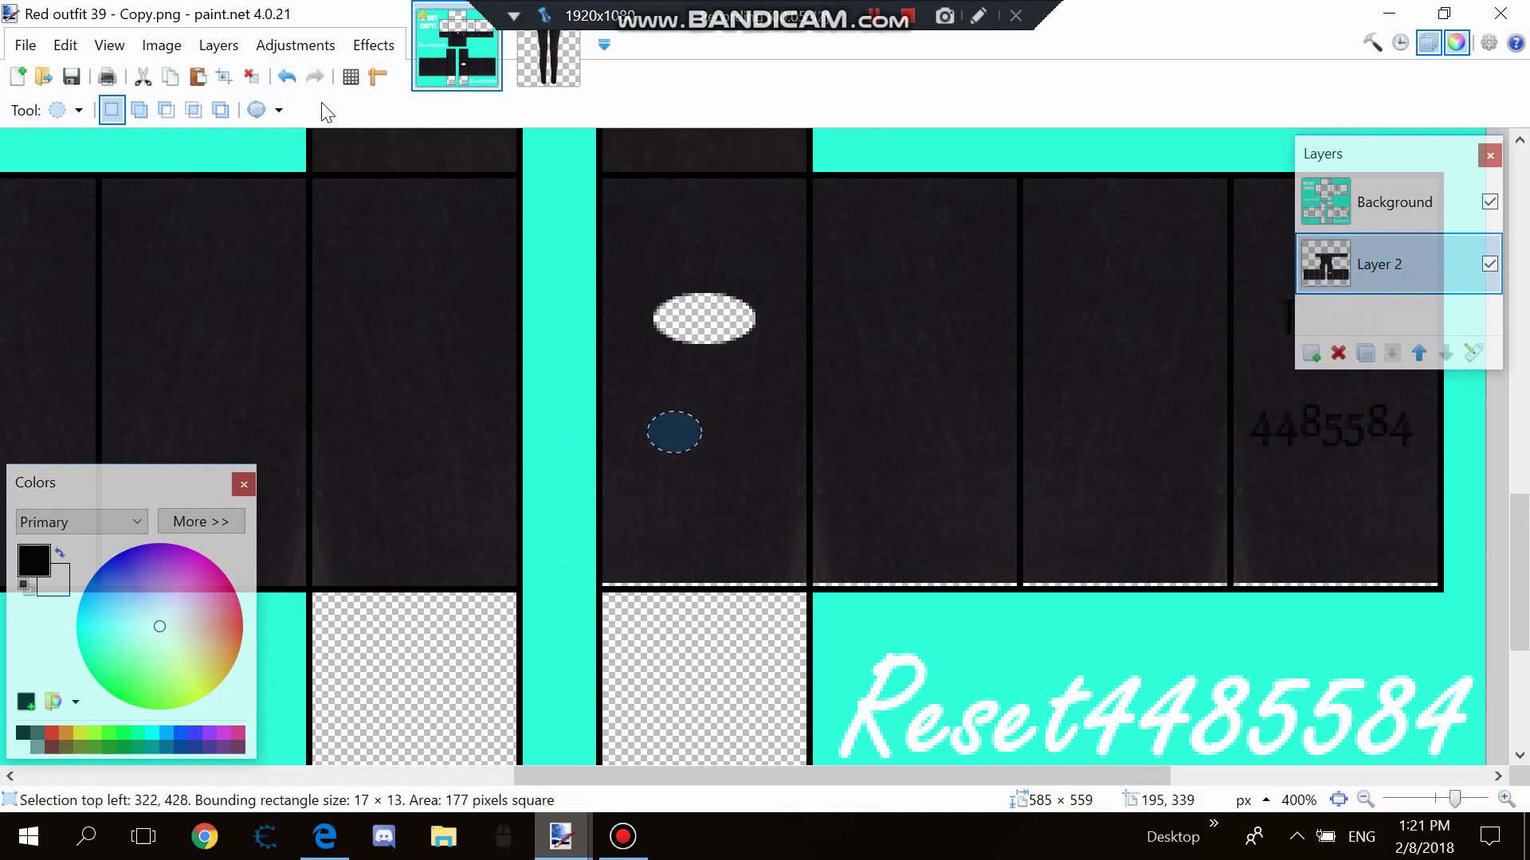
{"action": "key", "text": "Delete"}
Cut small rectangular notches, the first about 6 × 4 px, out of the smaller hole's edge with Rectangle Select.
{"action": "left_click", "coordinate": [14, 108]}
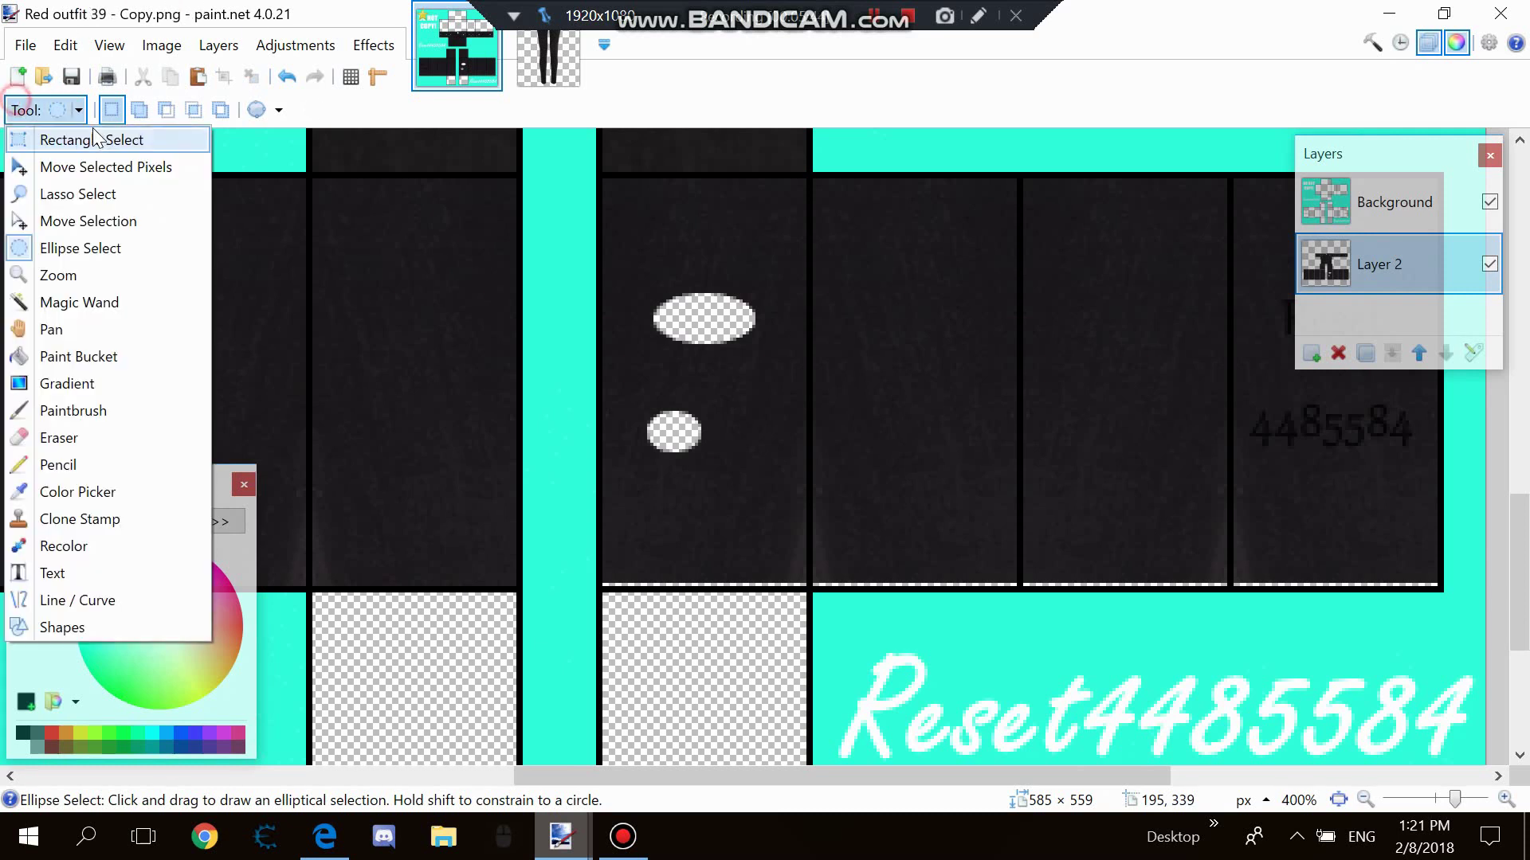
{"action": "left_click", "coordinate": [94, 141]}
{"action": "left_click_drag", "start_coordinate": [690, 423], "coordinate": [722, 444]}
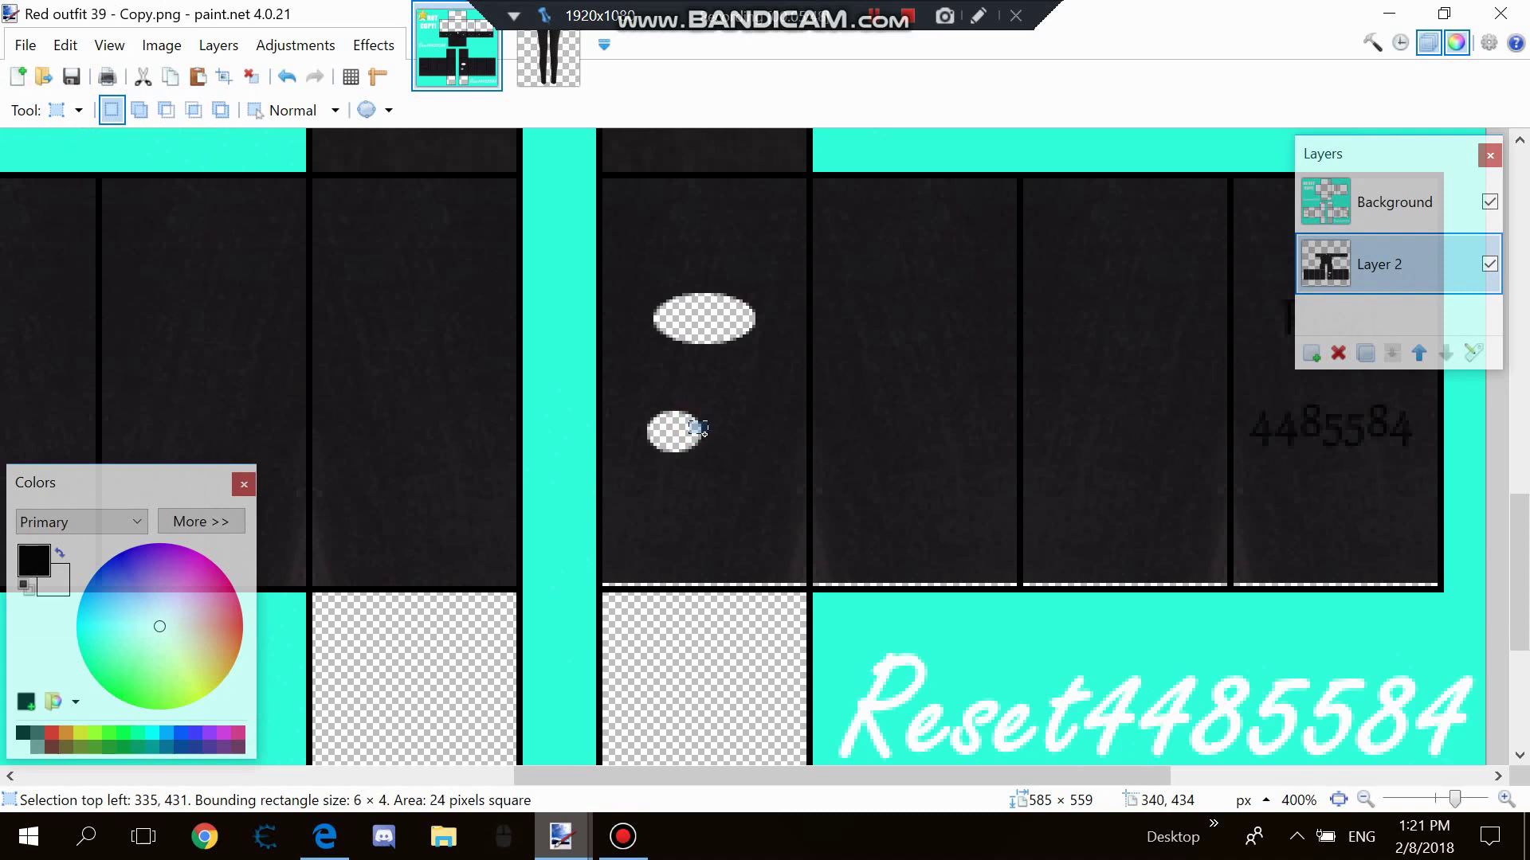
{"action": "left_click", "coordinate": [690, 426]}
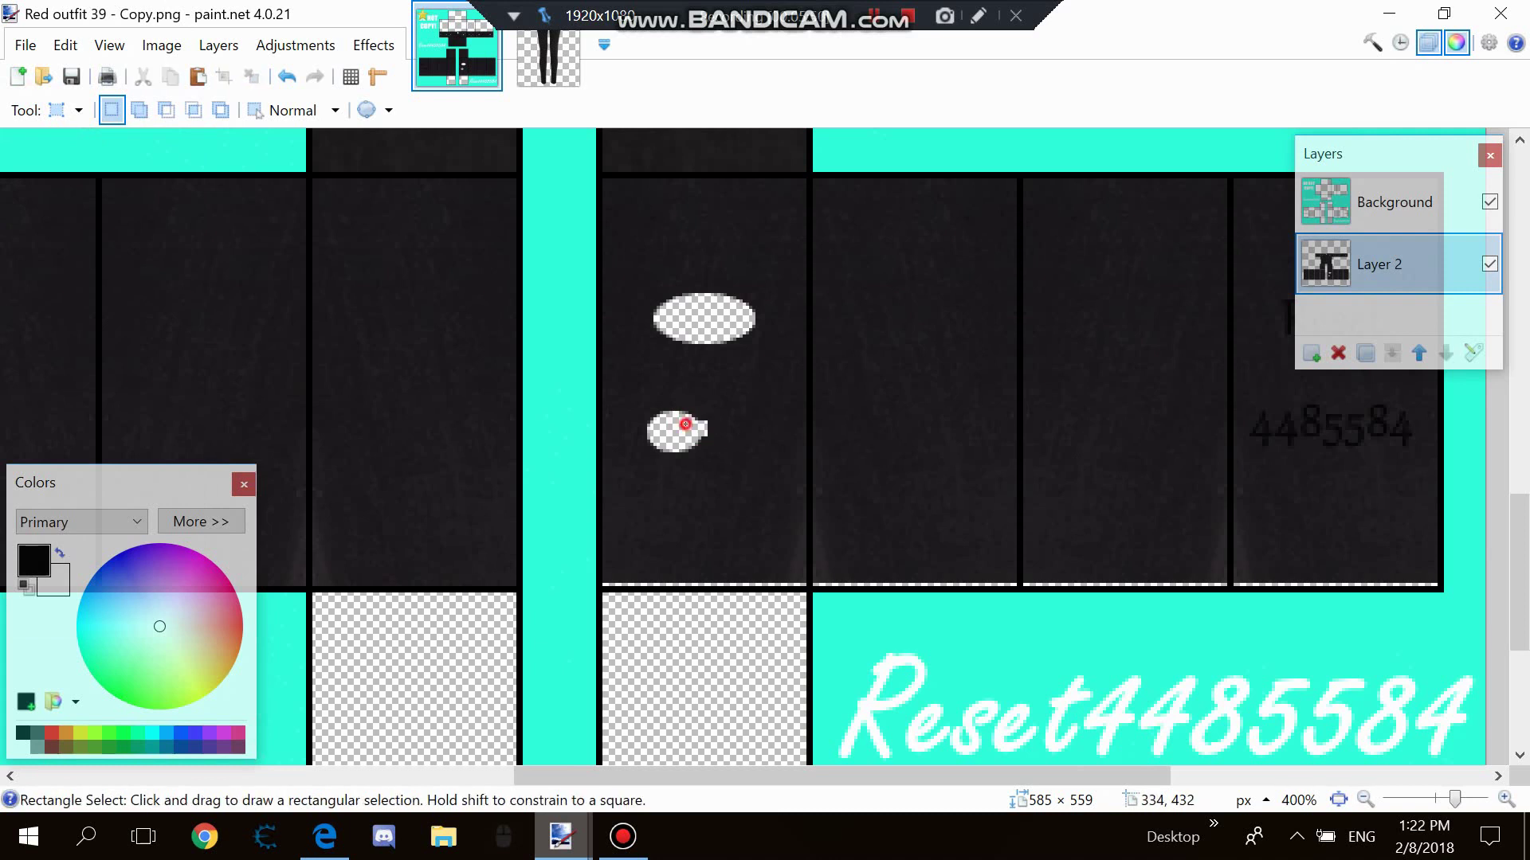
{"action": "left_click_drag", "start_coordinate": [686, 424], "coordinate": [705, 406]}
{"action": "key", "text": "Delete"}
{"action": "left_click", "coordinate": [709, 407]}
{"action": "left_click", "coordinate": [874, 16]}
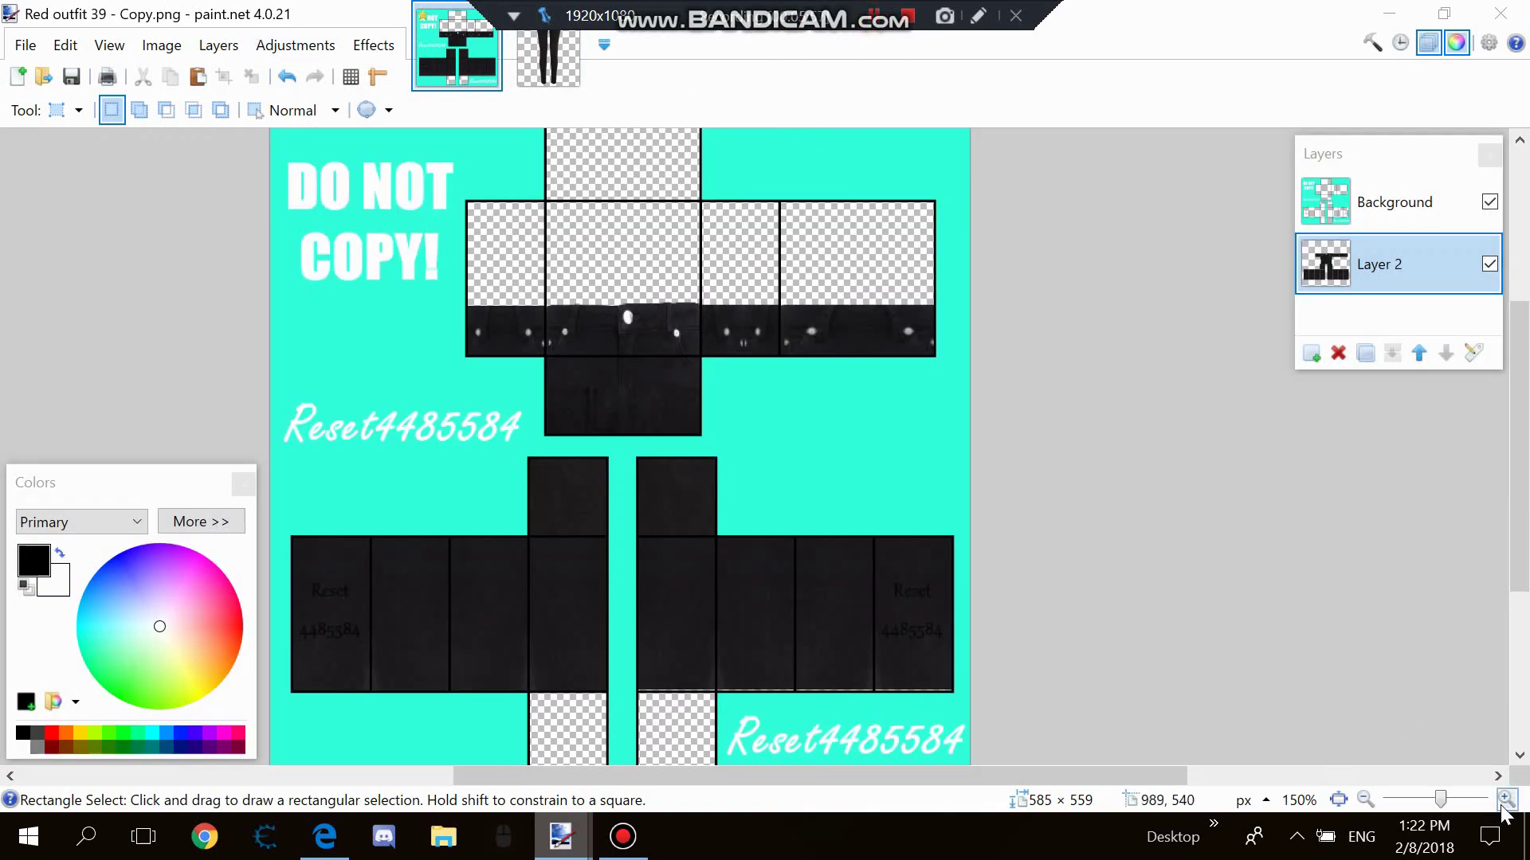
Trim the uneven upper edge of the jeans waistband straight across all torso panels by deleting rectangular selections above it.
{"action": "left_click", "coordinate": [1503, 804]}
{"action": "left_click", "coordinate": [1503, 803]}
{"action": "left_click", "coordinate": [1503, 803]}
{"action": "scroll", "coordinate": [363, 430], "scroll_direction": "up", "scroll_amount": 3}
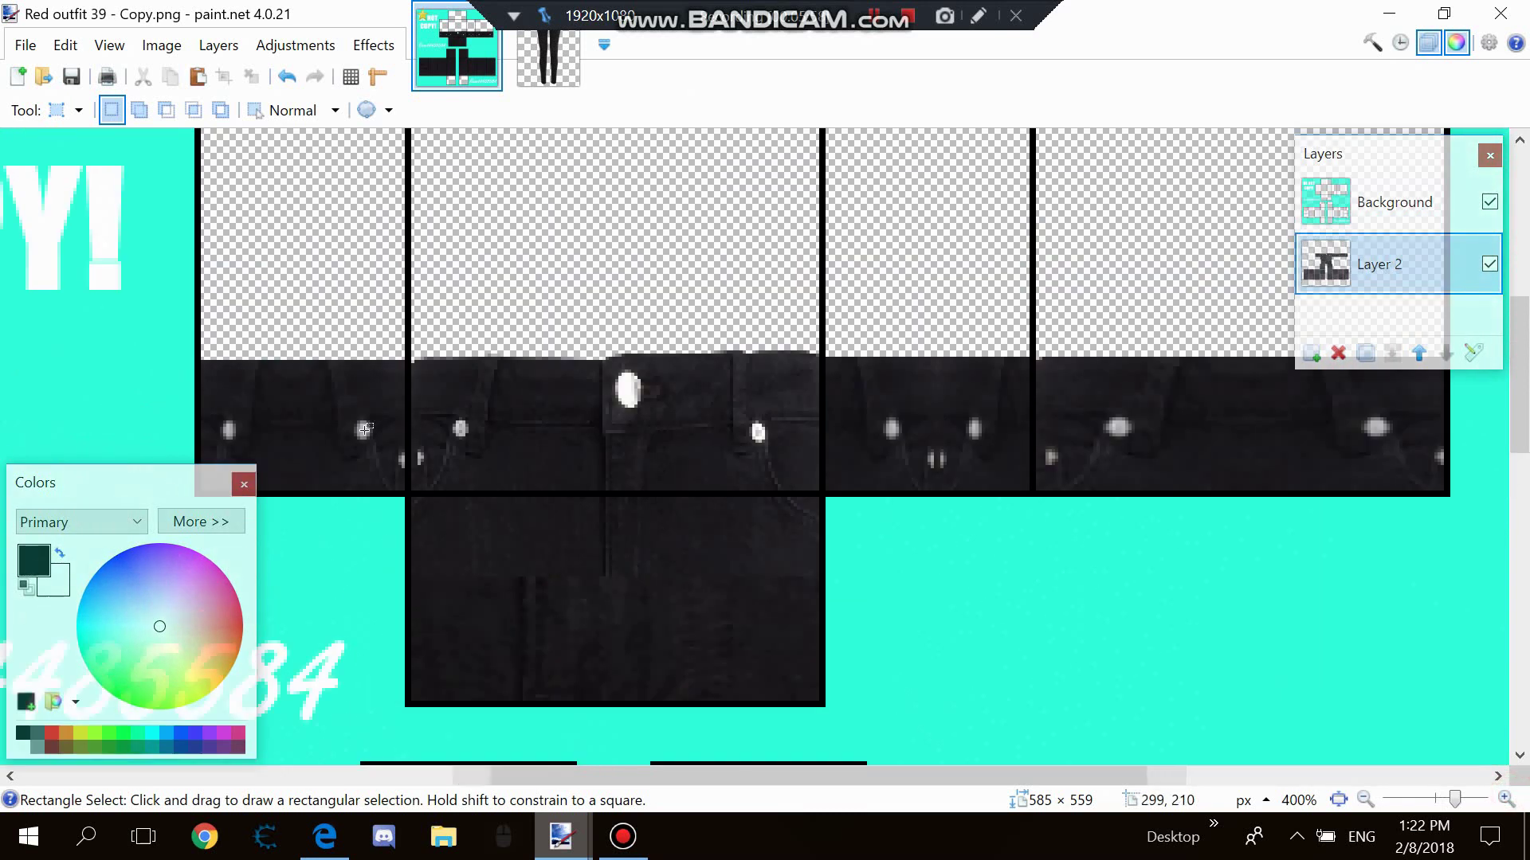
{"action": "mouse_move", "coordinate": [203, 357]}
{"action": "left_mouse_down"}
{"action": "mouse_move", "coordinate": [638, 267]}
{"action": "mouse_move", "coordinate": [1443, 212]}
{"action": "left_mouse_up"}
{"action": "key", "text": "Delete"}
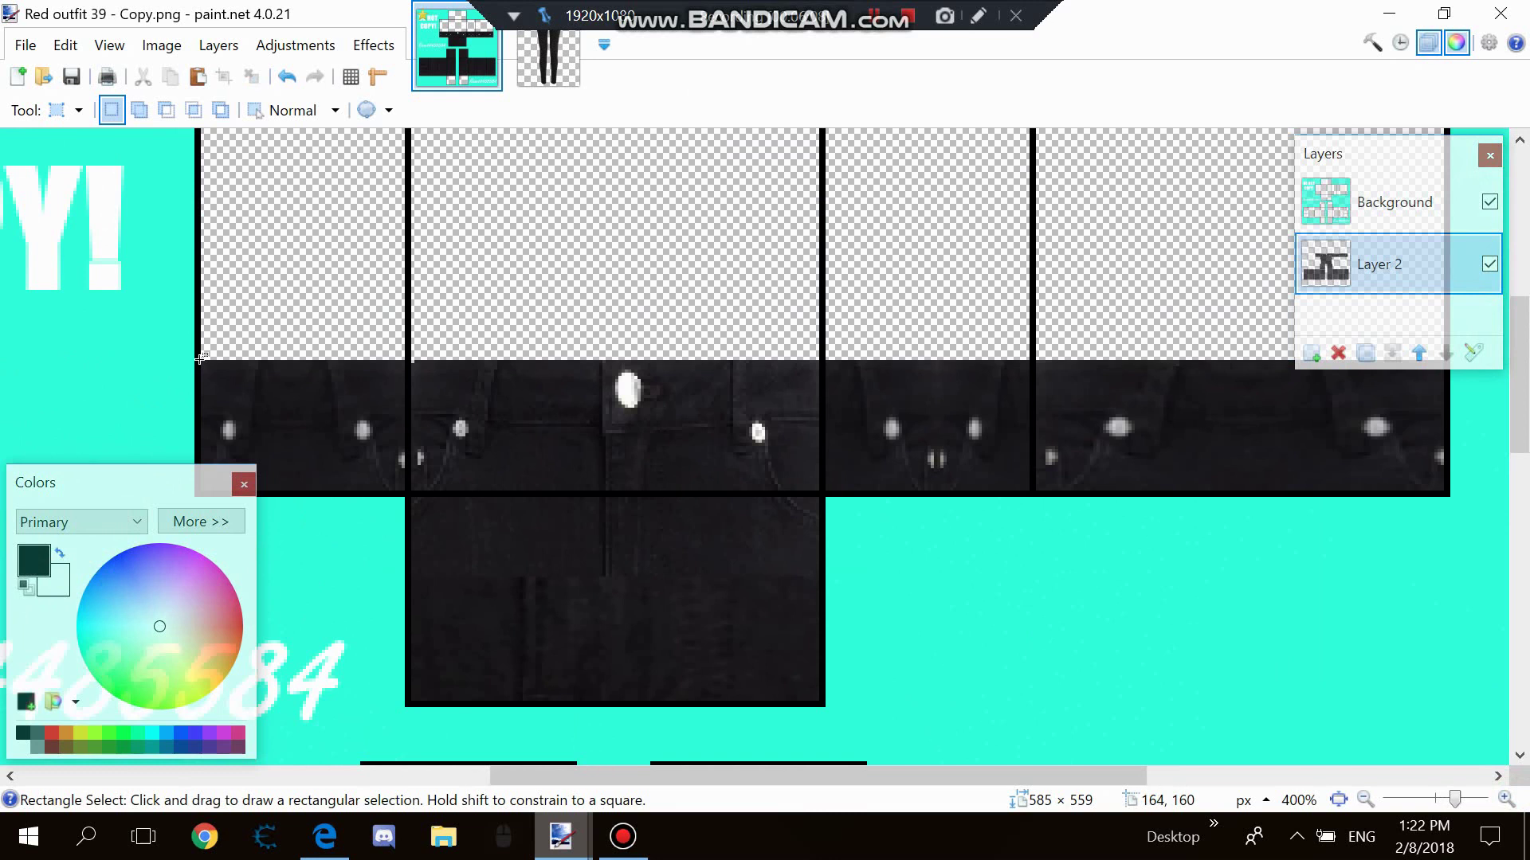
{"action": "mouse_move", "coordinate": [200, 360]}
{"action": "left_mouse_down"}
{"action": "mouse_move", "coordinate": [220, 341]}
{"action": "mouse_move", "coordinate": [1454, 160]}
{"action": "left_mouse_up"}
{"action": "key", "text": "Delete"}
Open the template image "Red outfit 39 - Copy (3)" from the Templates folder.
{"action": "scroll", "coordinate": [433, 392], "scroll_direction": "down", "scroll_amount": 3}
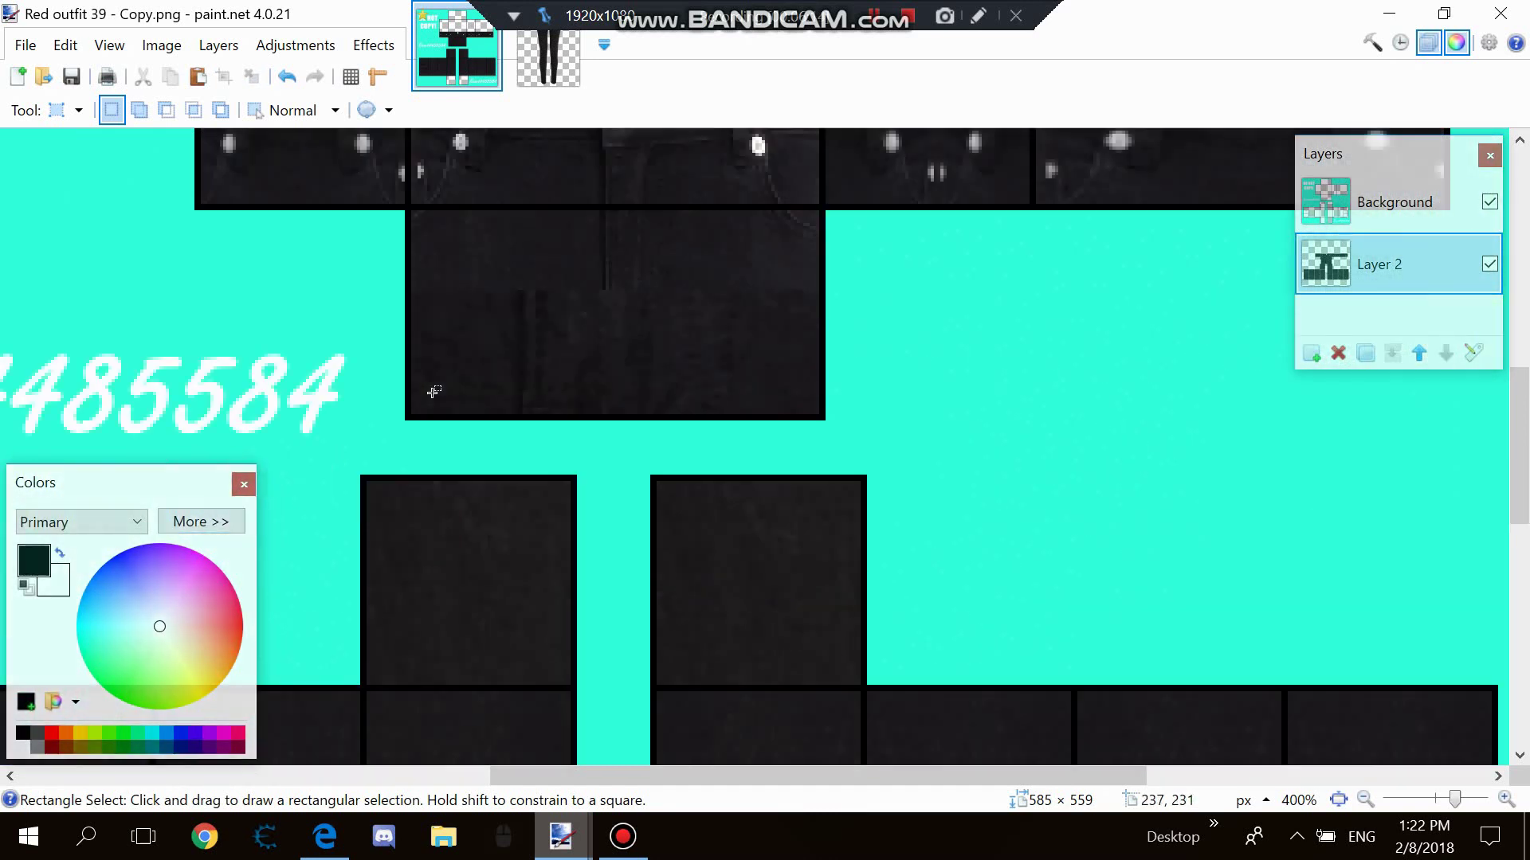
{"action": "scroll", "coordinate": [434, 391], "scroll_direction": "down", "scroll_amount": 5}
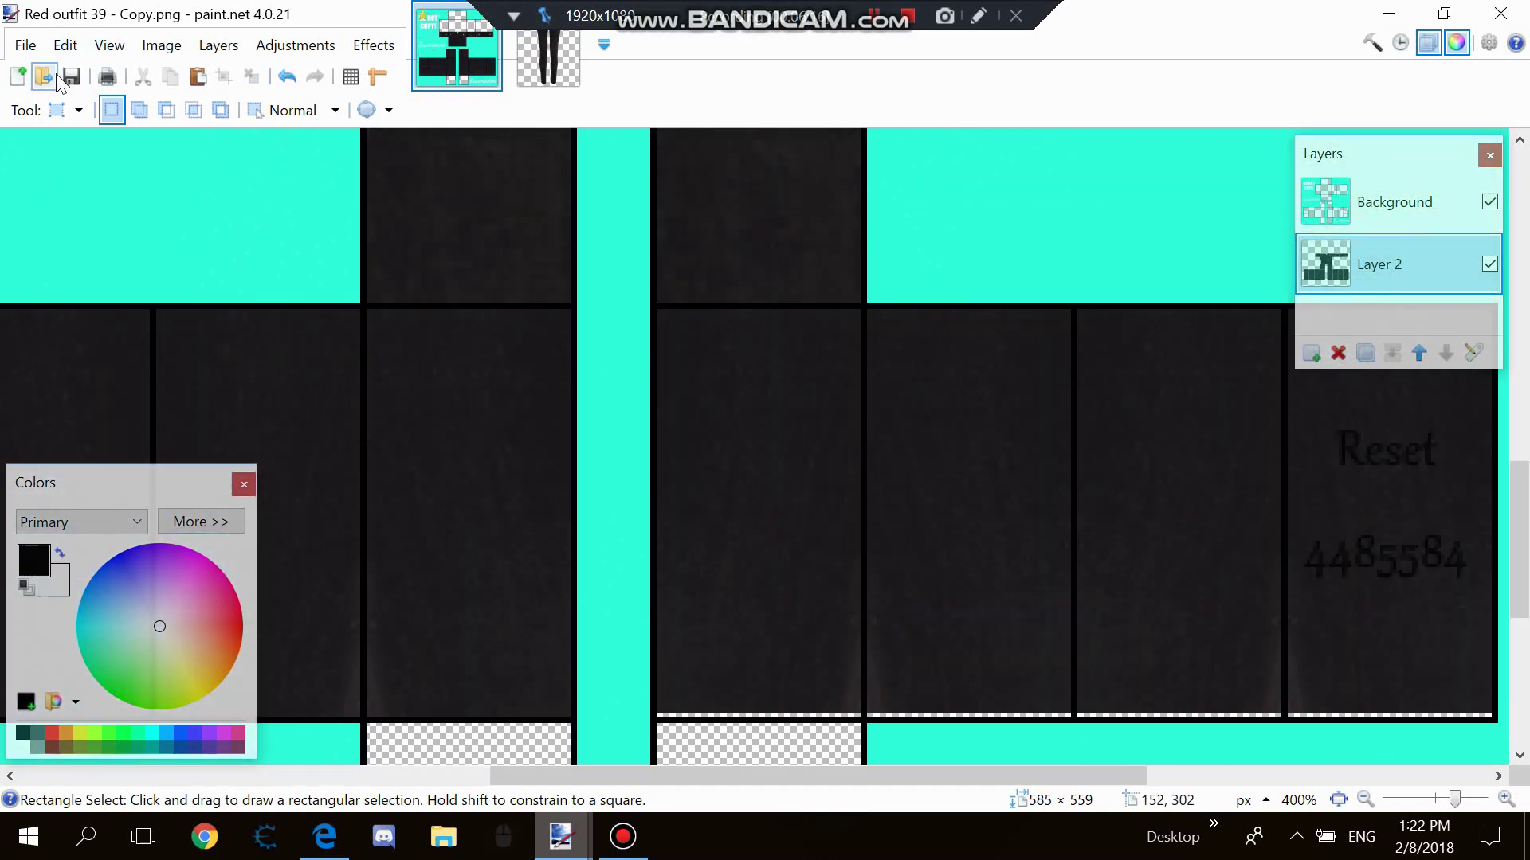
{"action": "left_click", "coordinate": [41, 77]}
{"action": "scroll", "coordinate": [412, 431], "scroll_direction": "down", "scroll_amount": 15}
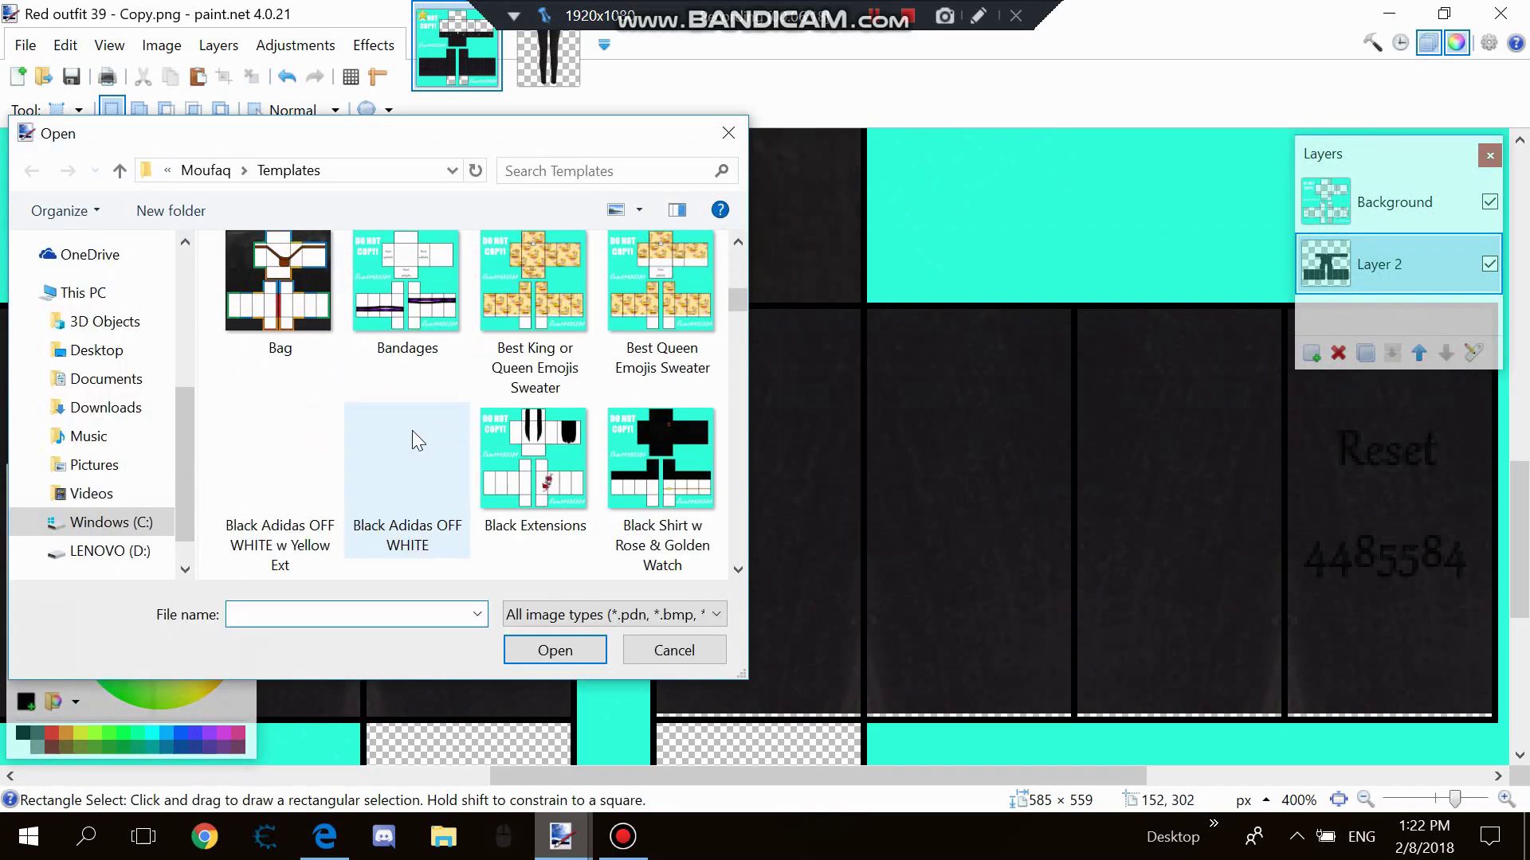
{"action": "scroll", "coordinate": [413, 427], "scroll_direction": "down", "scroll_amount": 10}
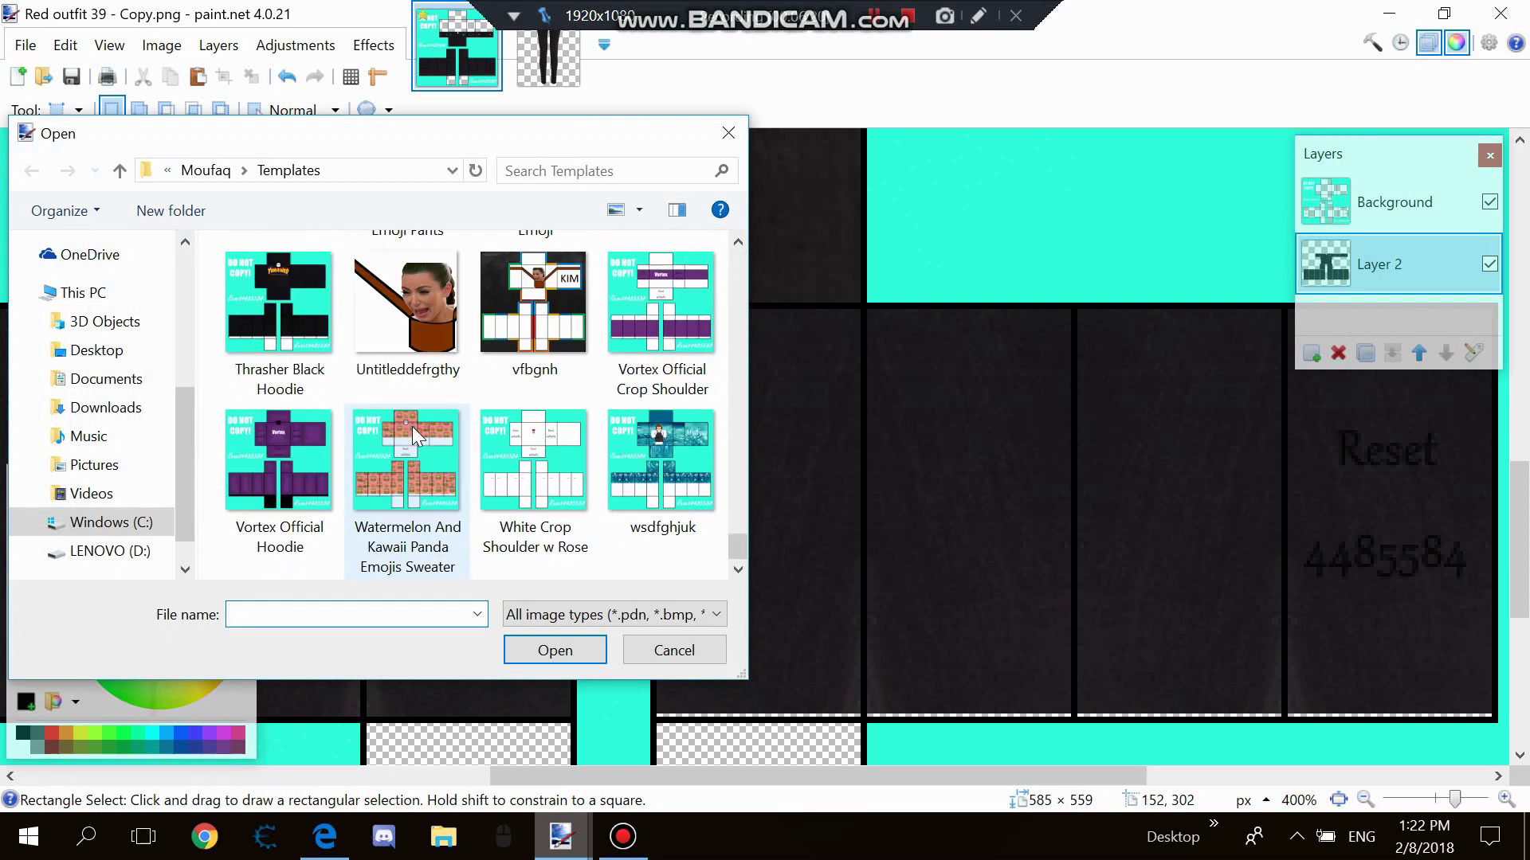
{"action": "scroll", "coordinate": [413, 428], "scroll_direction": "up", "scroll_amount": 3}
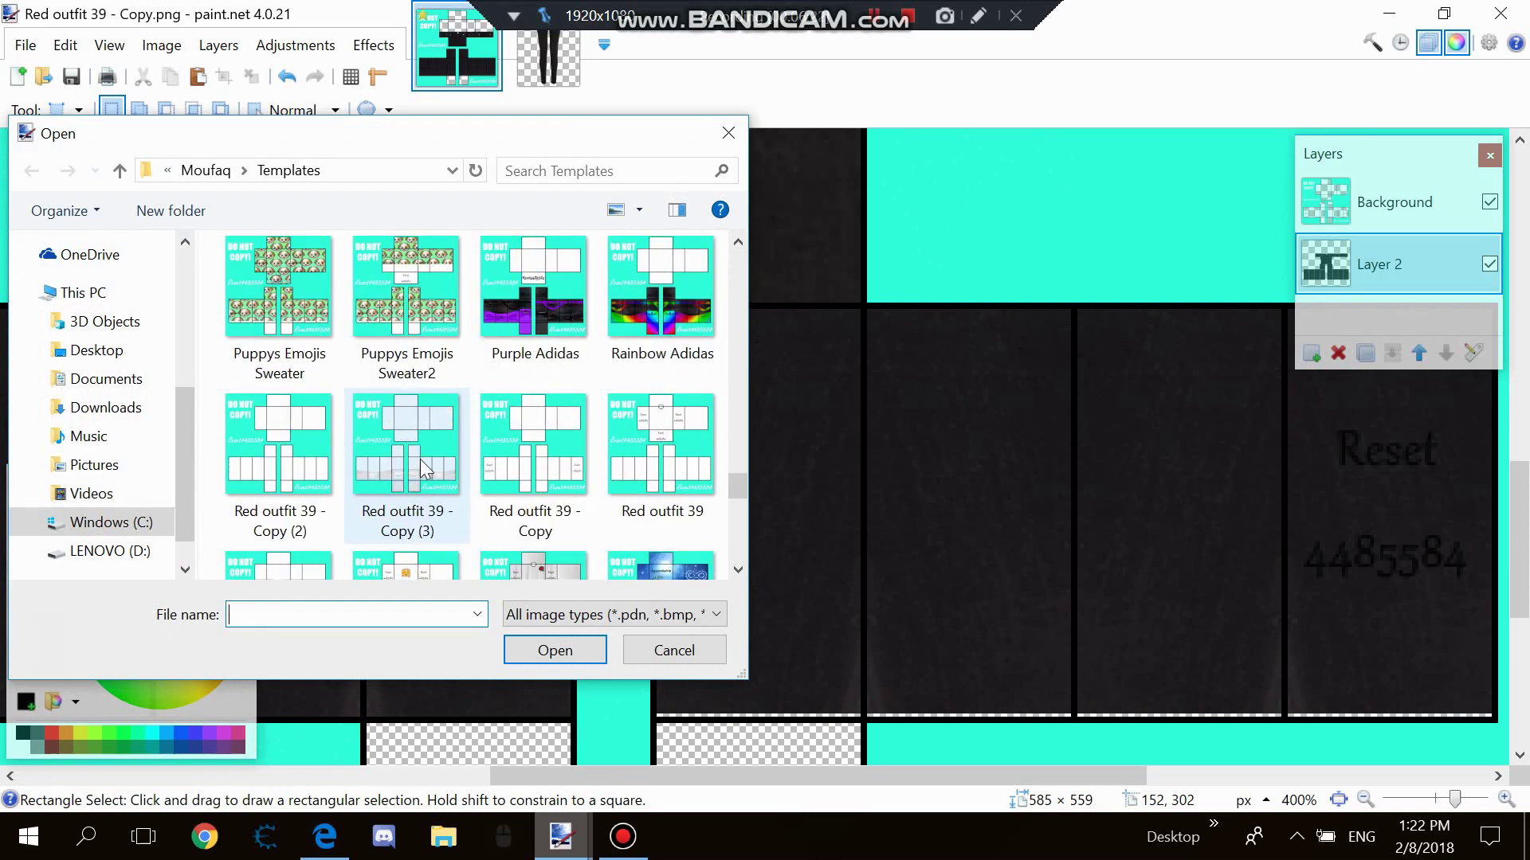
{"action": "double_click", "coordinate": [419, 459]}
Select the entire image of the opened shoe template and copy it.
{"action": "left_click", "coordinate": [78, 110]}
{"action": "left_click", "coordinate": [69, 137]}
{"action": "left_click_drag", "start_coordinate": [559, 172], "coordinate": [691, 360]}
{"action": "left_click", "coordinate": [478, 229]}
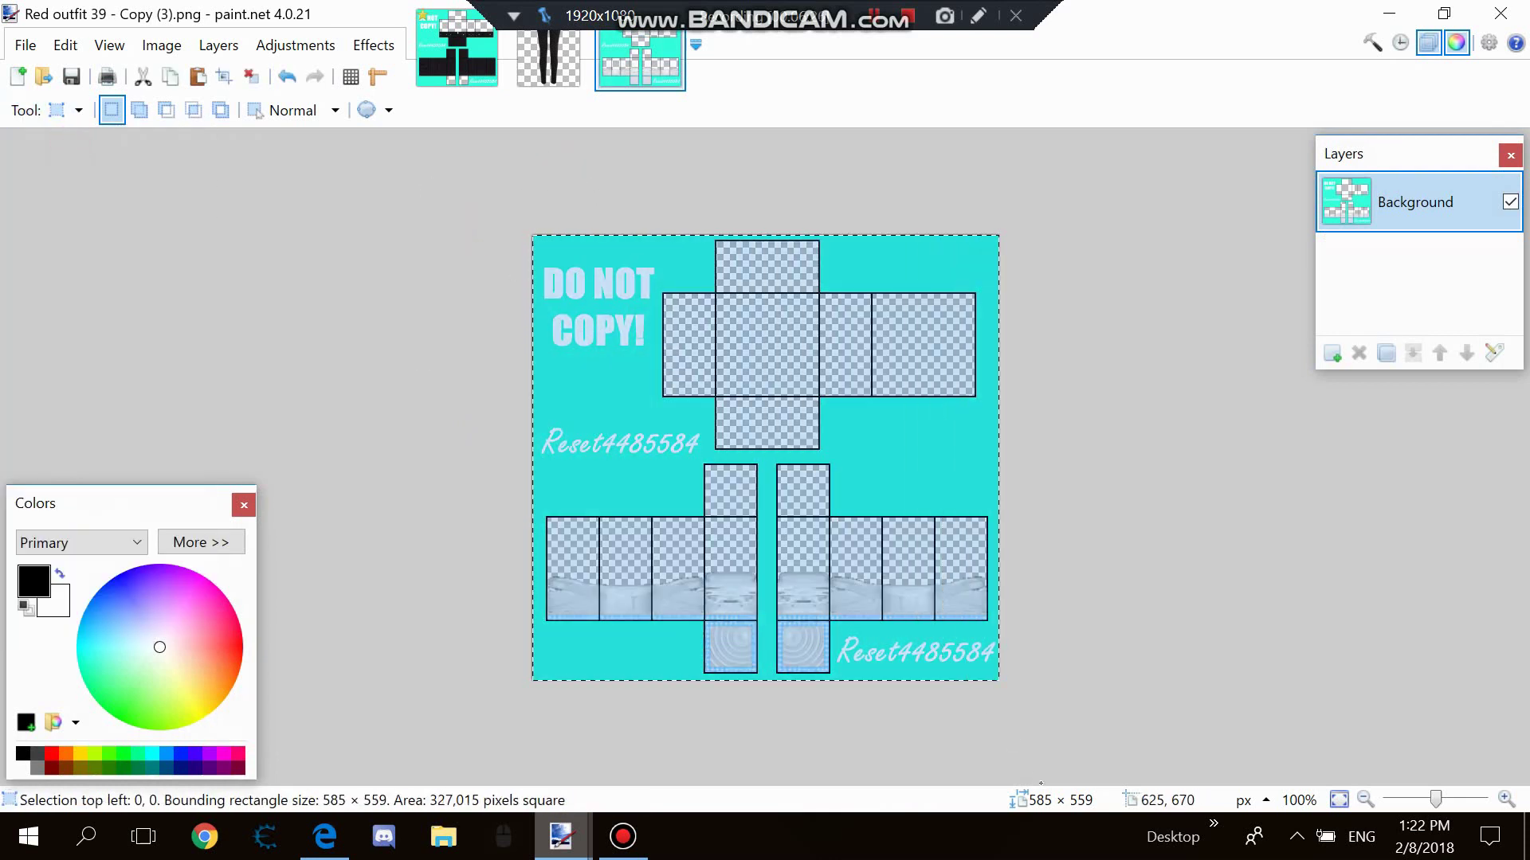
In "Red outfit 39 - Copy.png", add an empty layer beneath the jeans layer, delete the surplus Layer 3 and make the bottom layer active.
{"action": "left_click", "coordinate": [505, 54]}
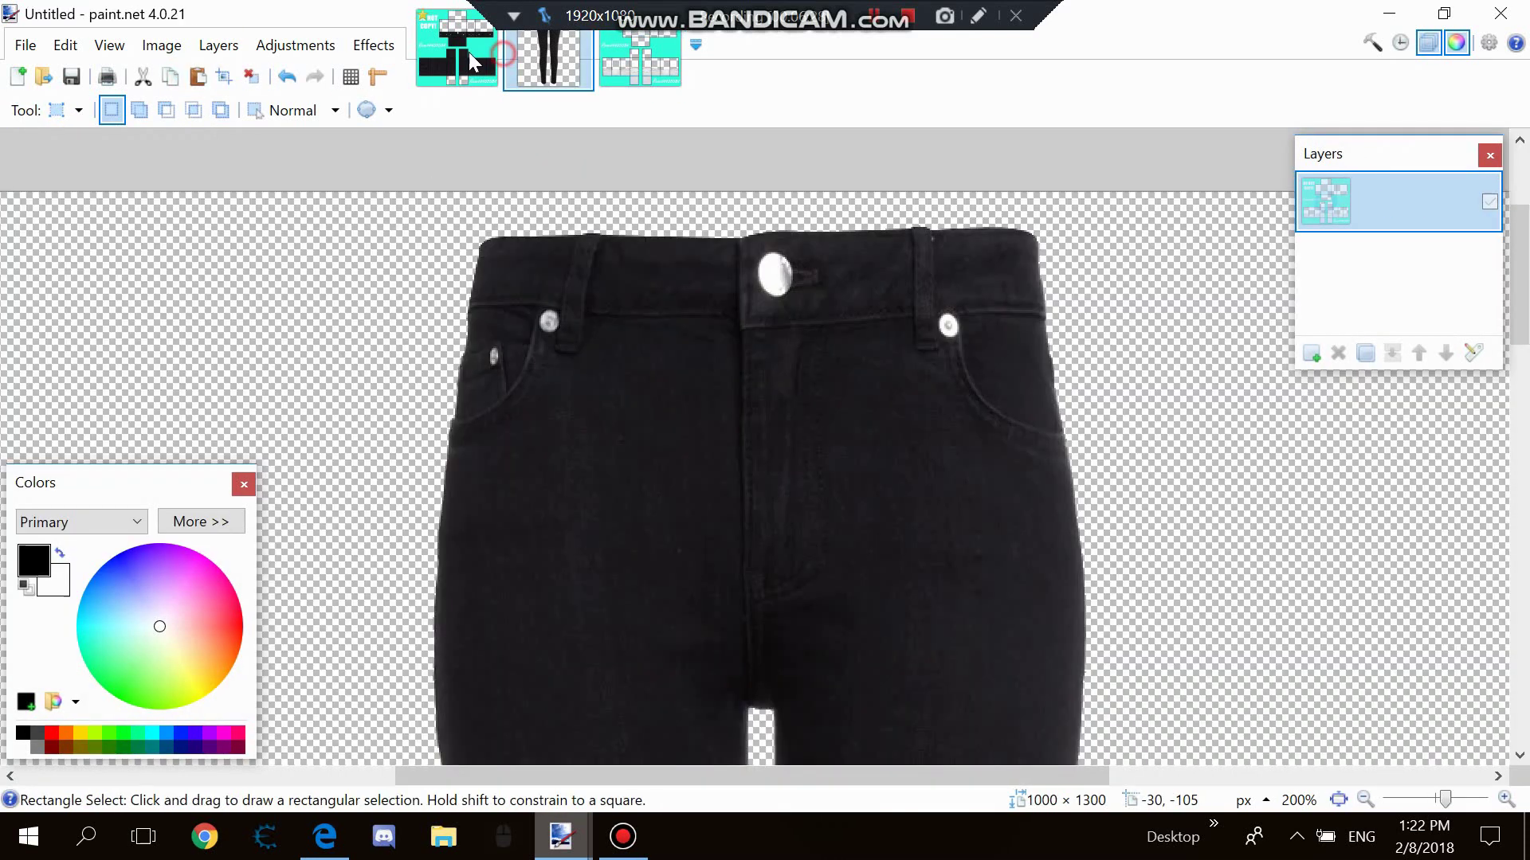
{"action": "left_click", "coordinate": [468, 51]}
{"action": "double_click", "coordinate": [1307, 347]}
{"action": "left_click_drag", "start_coordinate": [1358, 255], "coordinate": [1360, 317]}
{"action": "left_click", "coordinate": [1392, 314]}
{"action": "left_click", "coordinate": [1392, 353]}
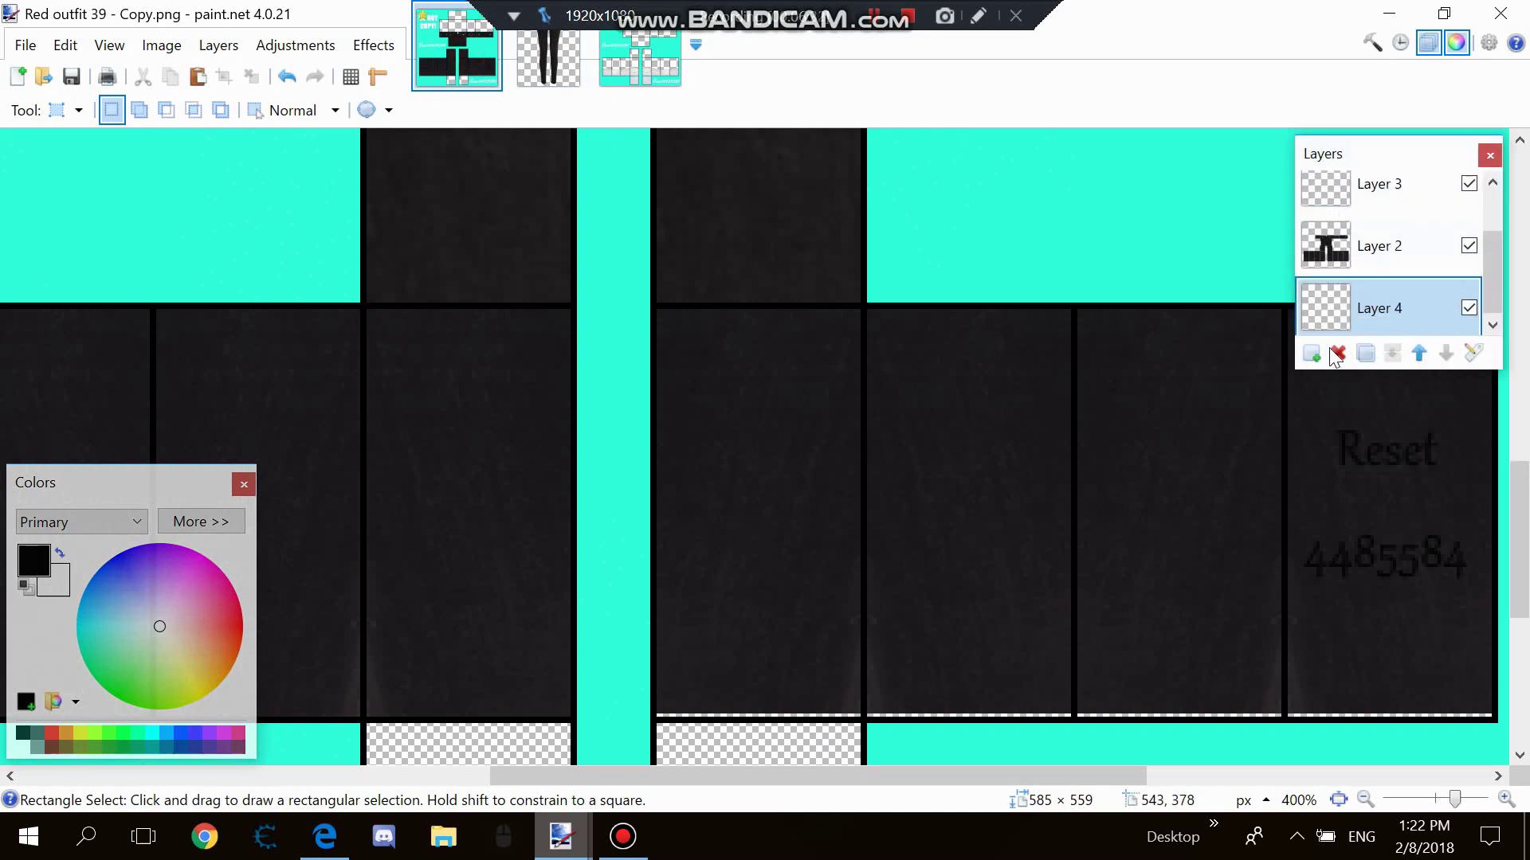
{"action": "left_click", "coordinate": [1367, 177]}
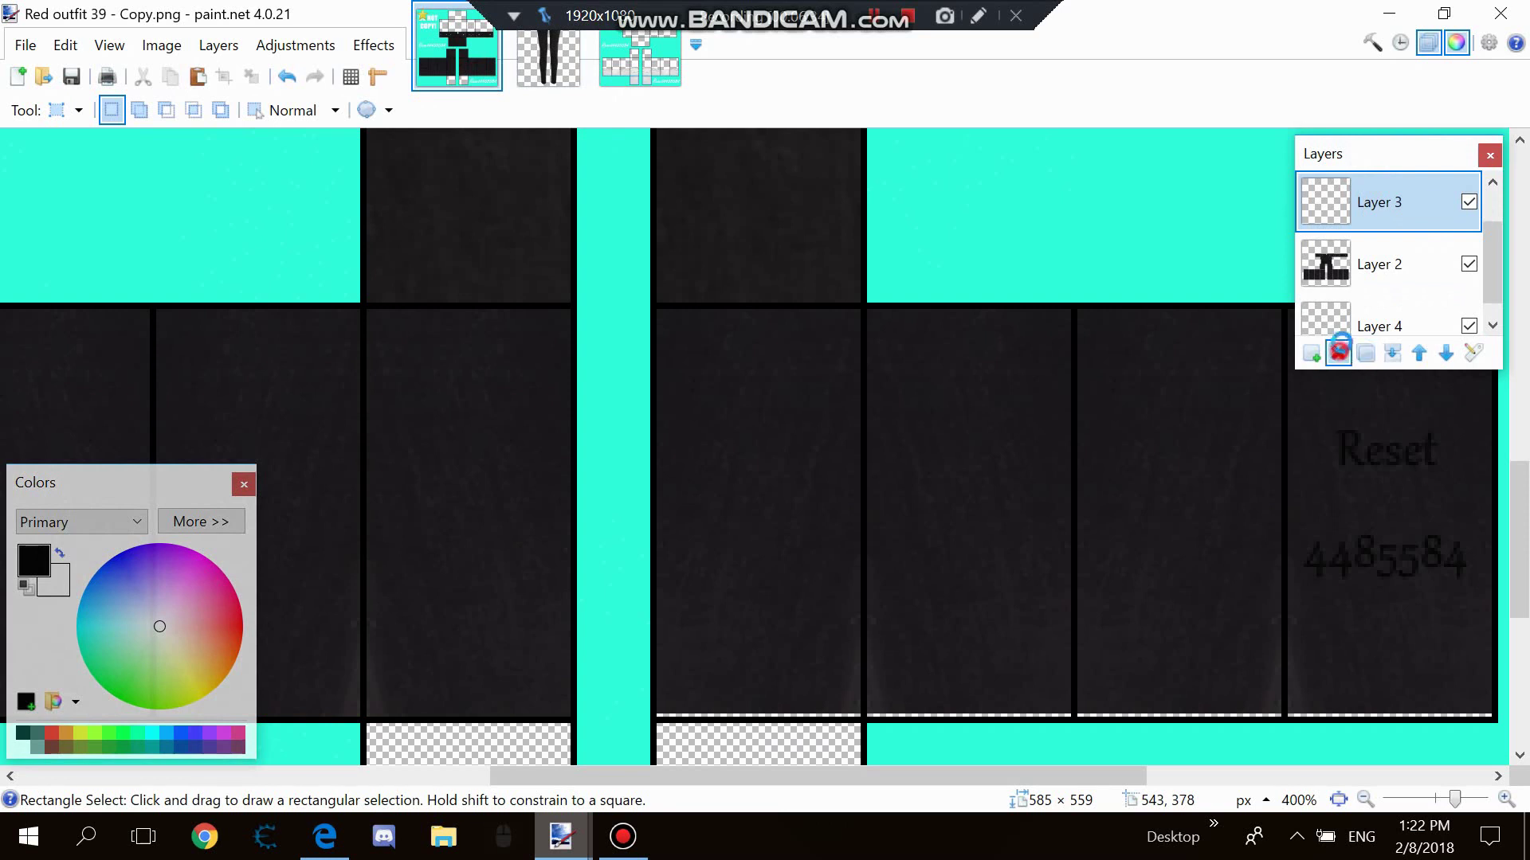
{"action": "left_click", "coordinate": [1339, 352]}
{"action": "left_click", "coordinate": [1362, 305]}
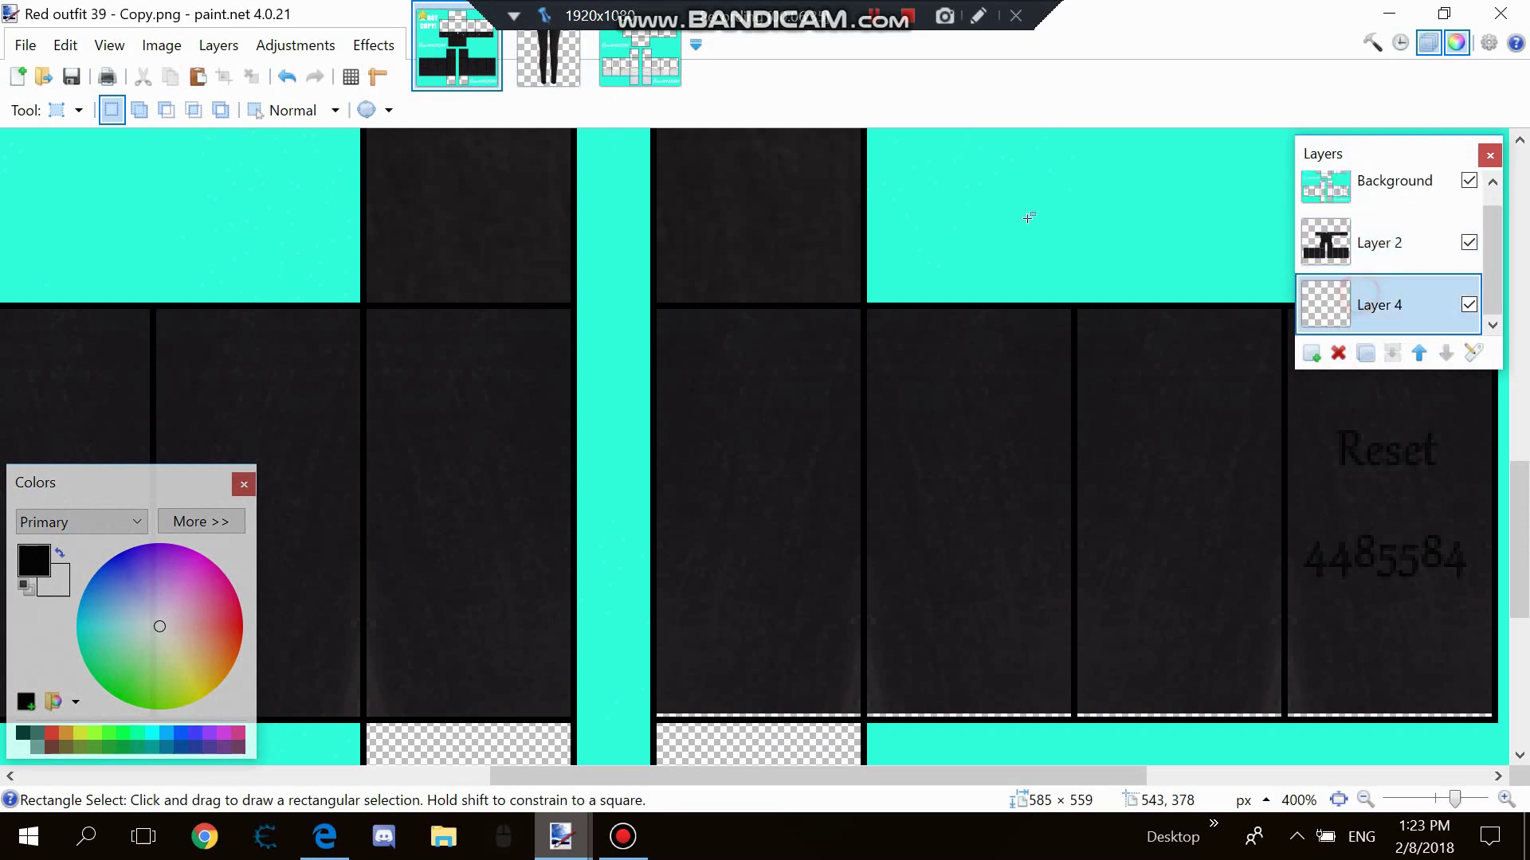
Paste the copied shoe template into Layer 4 and move that layer above the jeans on Layer 2.
{"action": "left_click", "coordinate": [198, 80]}
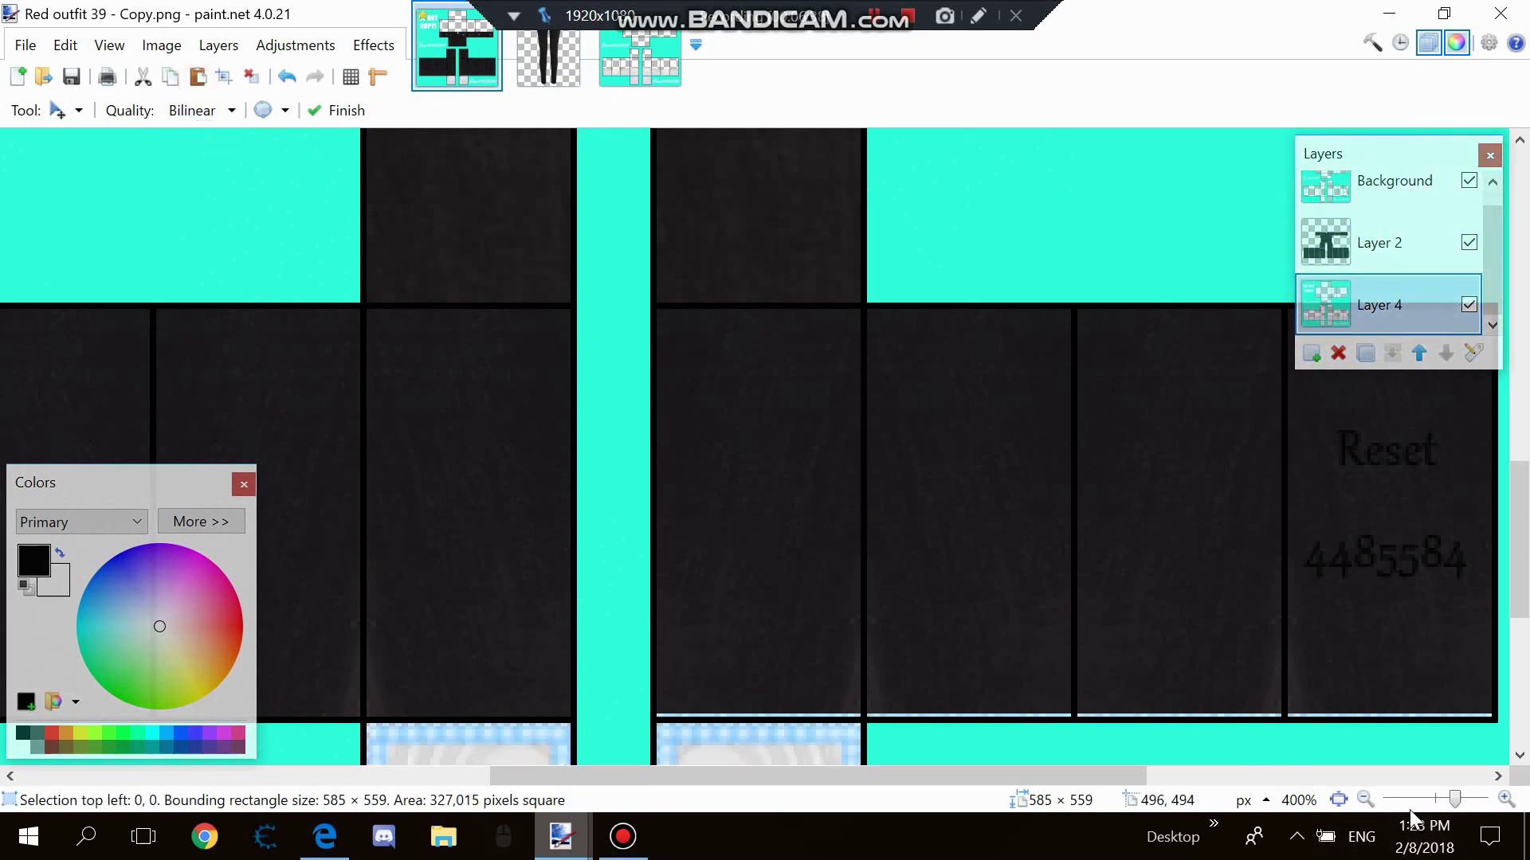
{"action": "left_click", "coordinate": [1366, 799]}
{"action": "left_click_drag", "start_coordinate": [1323, 304], "coordinate": [1346, 247]}
{"action": "scroll", "coordinate": [815, 584], "scroll_direction": "up", "scroll_amount": 1}
{"action": "scroll", "coordinate": [814, 584], "scroll_direction": "up", "scroll_amount": 2}
{"action": "scroll", "coordinate": [812, 584], "scroll_direction": "down", "scroll_amount": 2}
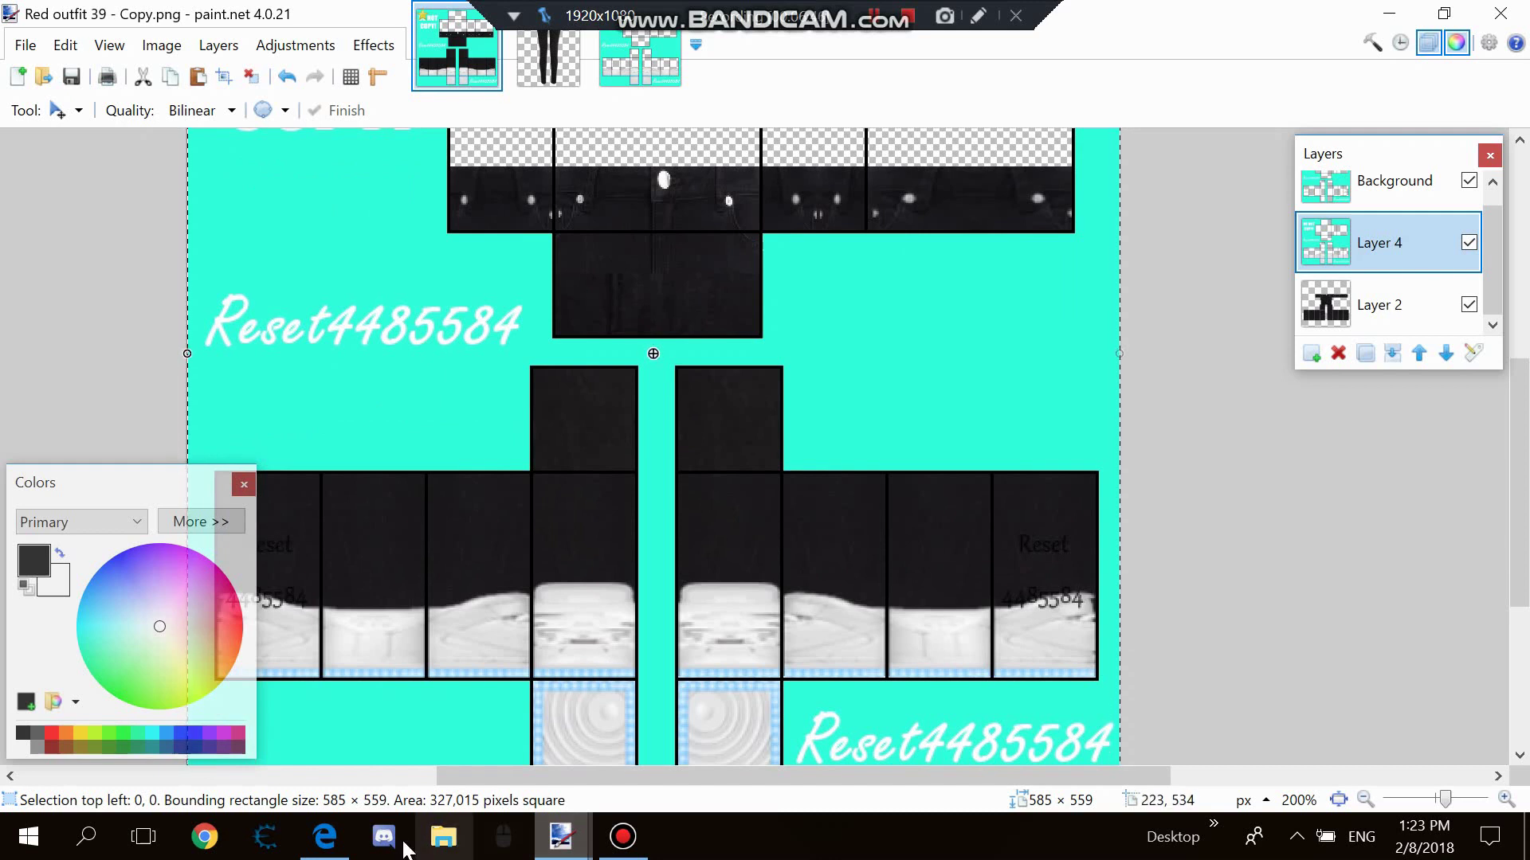
Switch to the Edge browser and run a Bing image search for "transparent roses".
{"action": "left_click", "coordinate": [345, 836]}
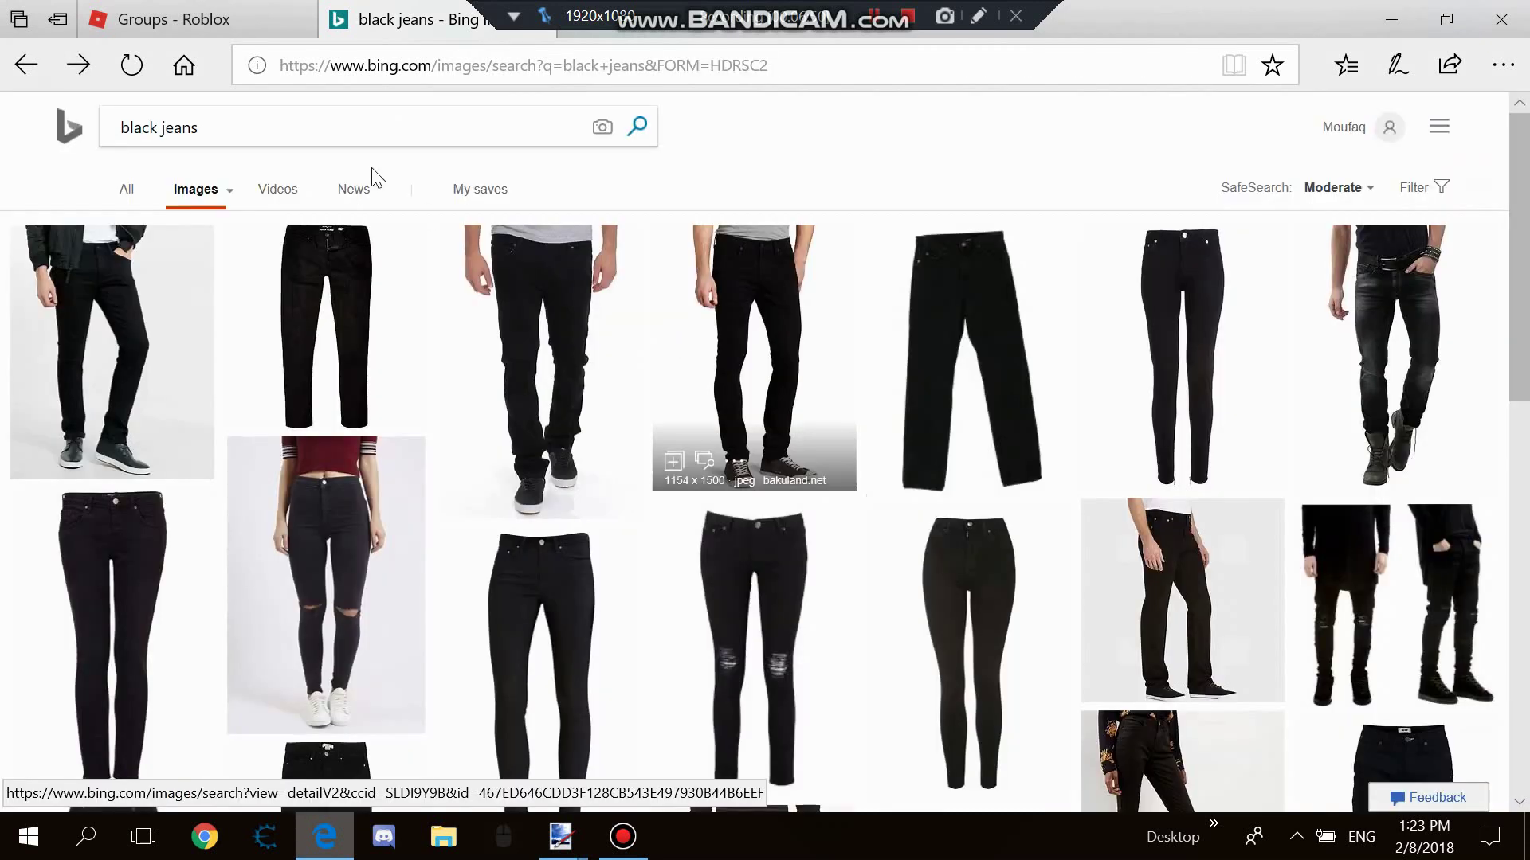
{"action": "left_click", "coordinate": [309, 120]}
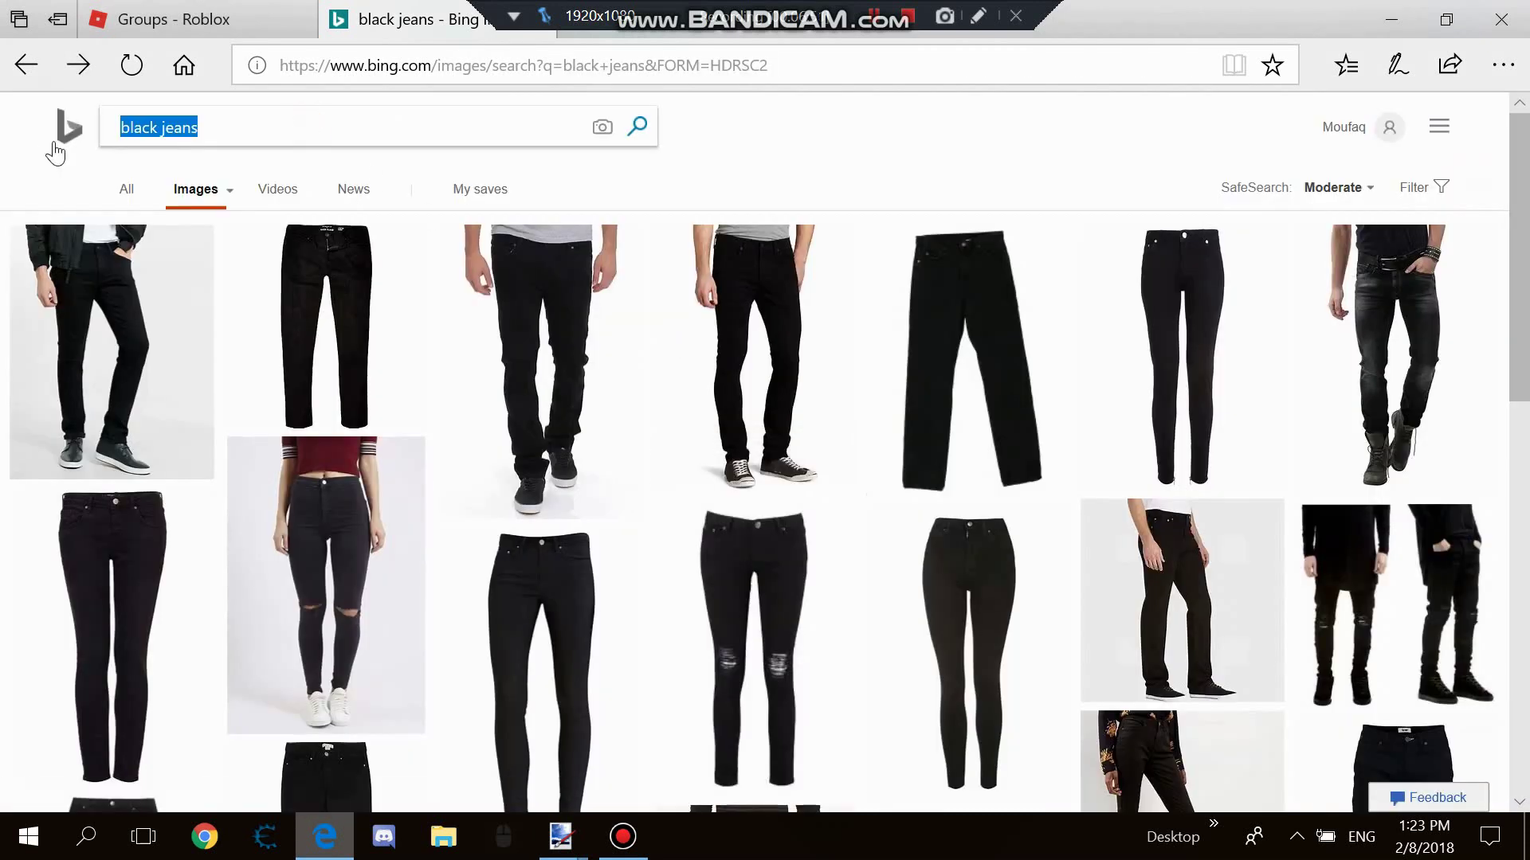
{"action": "type", "text": "transpare"}
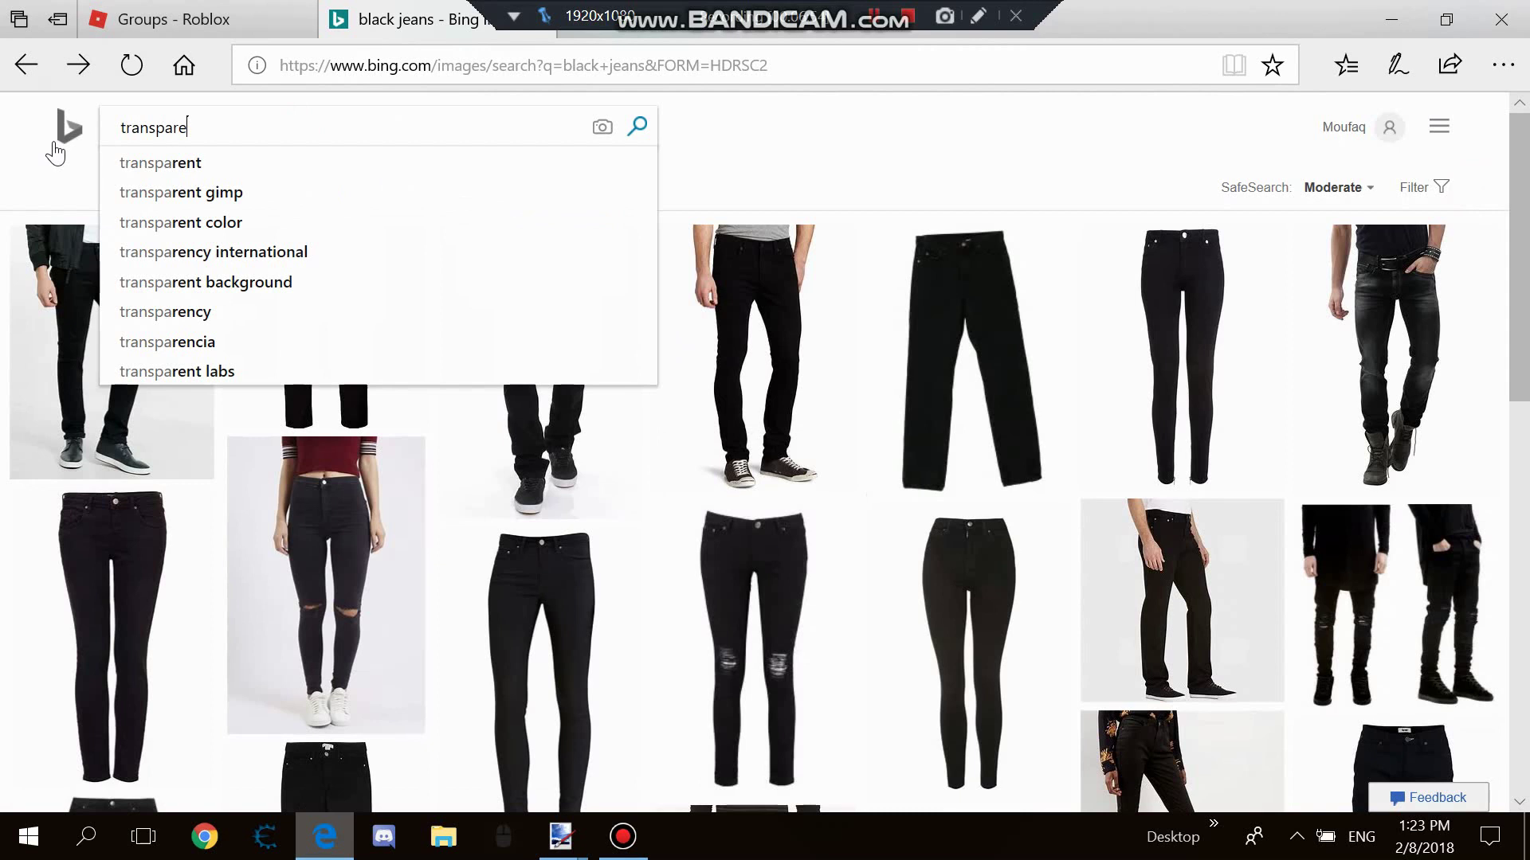
{"action": "type", "text": "nt roses"}
{"action": "key", "text": "Return"}
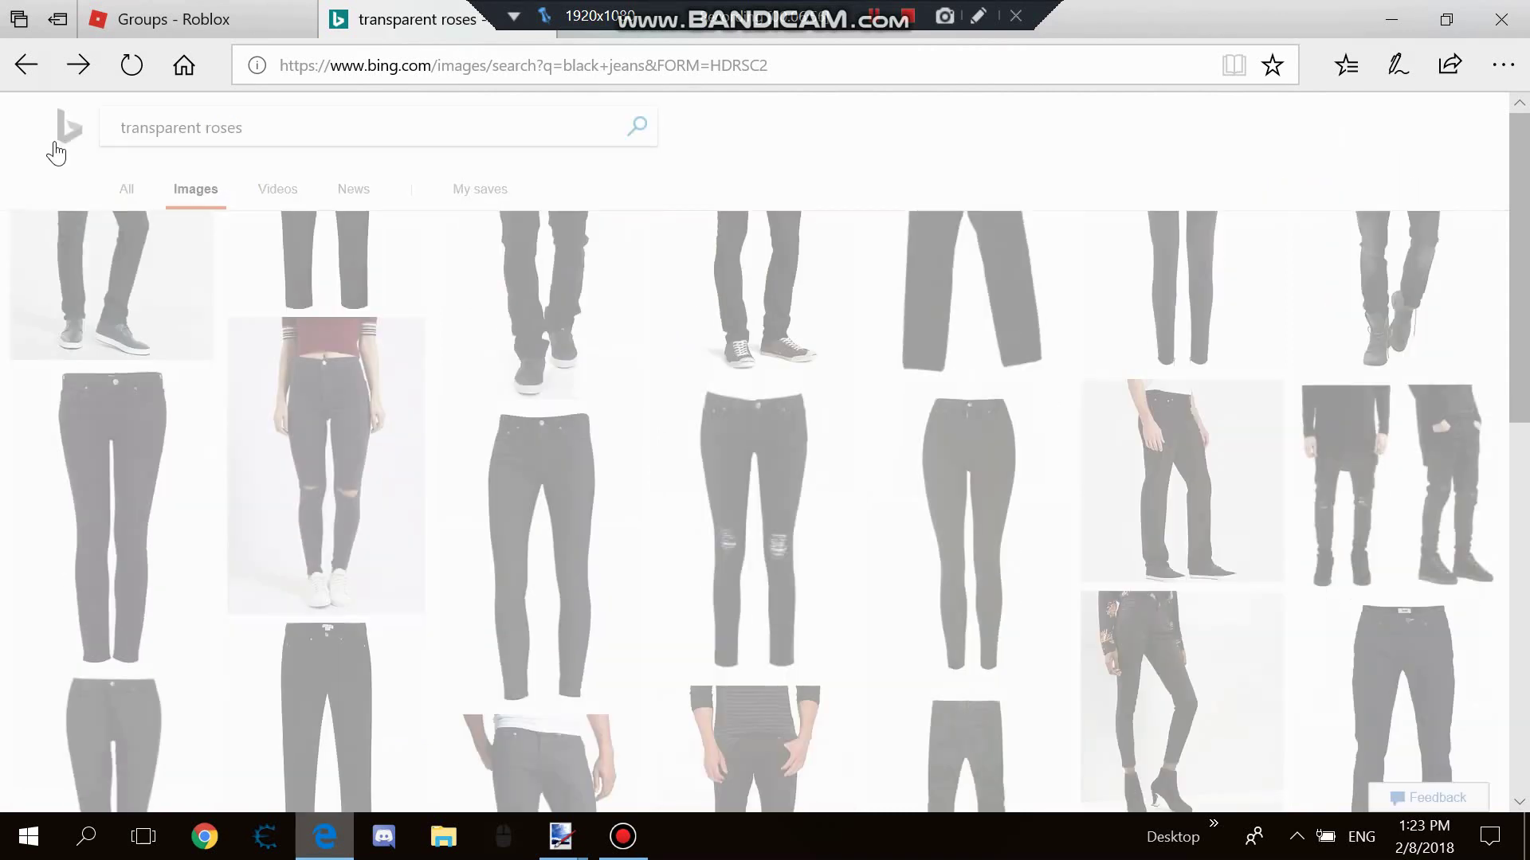
Examine the rose image results for a suitable flower to place on the jeans.
{"action": "scroll", "coordinate": [548, 267], "scroll_direction": "down", "scroll_amount": 3}
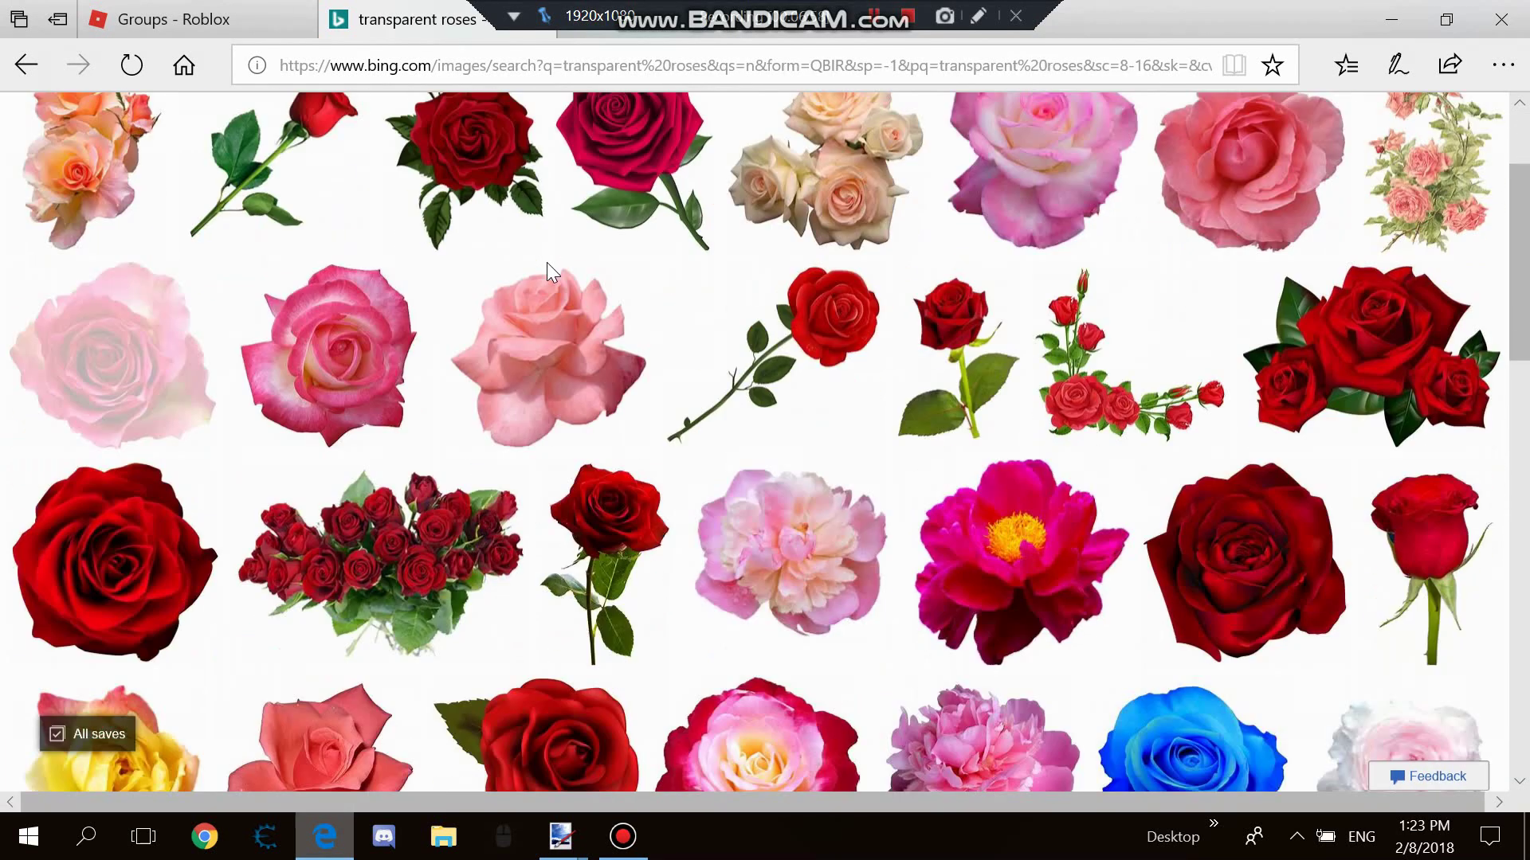
{"action": "scroll", "coordinate": [548, 275], "scroll_direction": "down", "scroll_amount": 8}
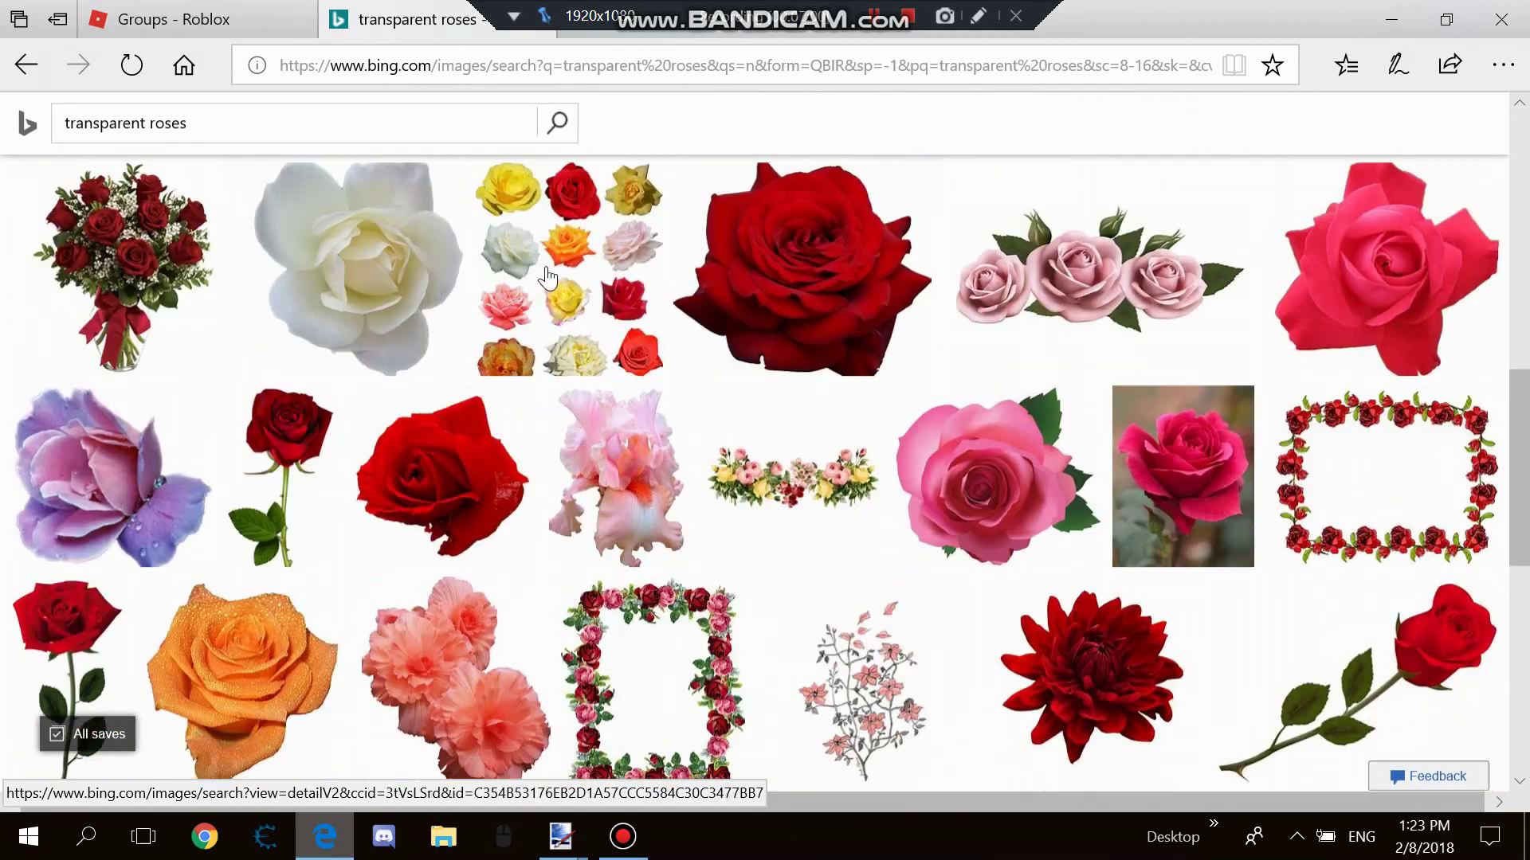
{"action": "scroll", "coordinate": [548, 278], "scroll_direction": "down", "scroll_amount": 10}
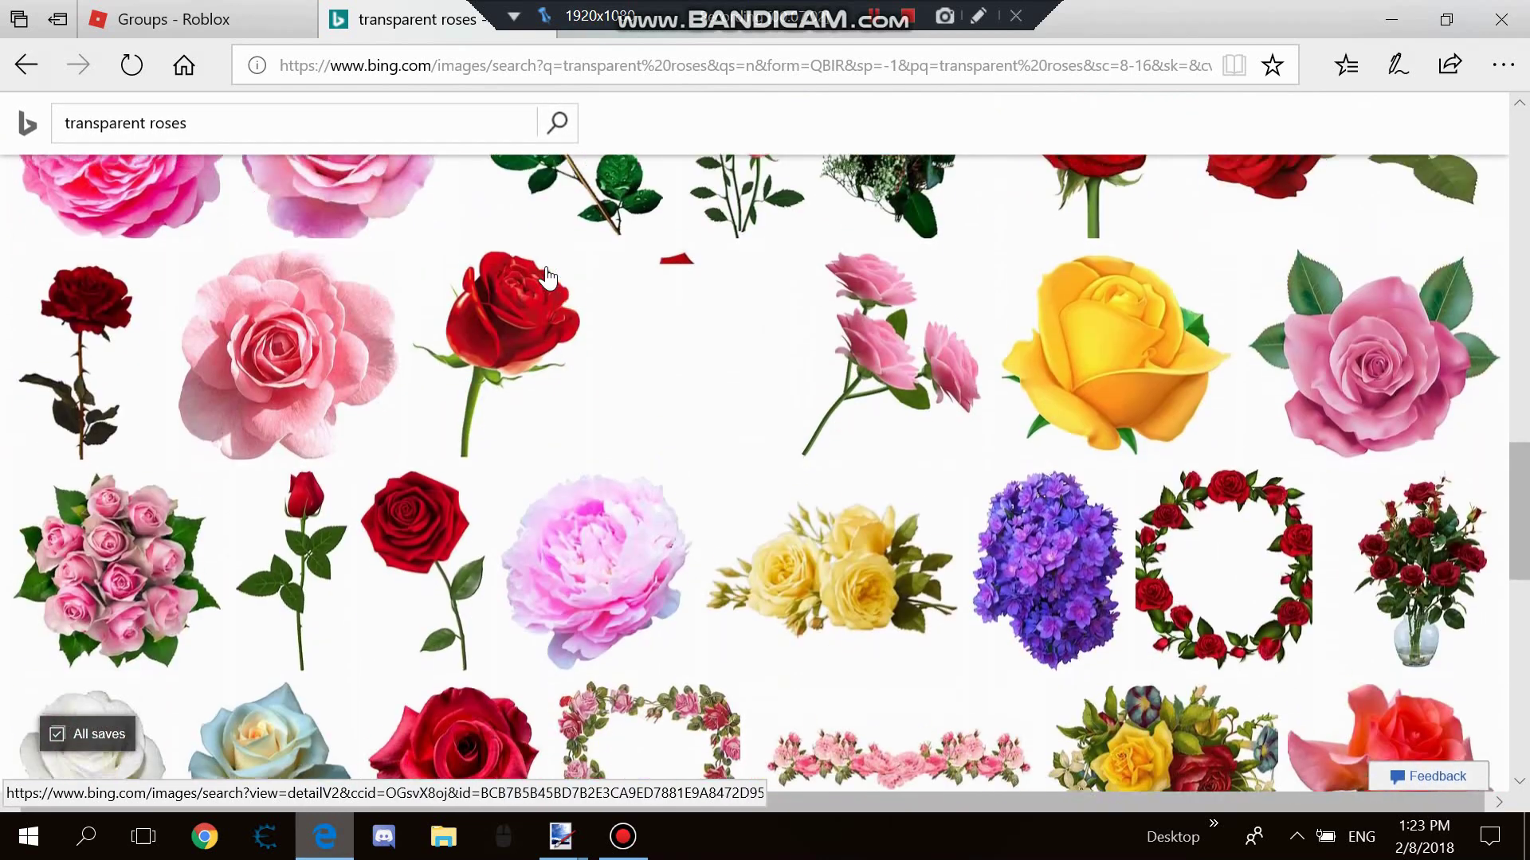
{"action": "scroll", "coordinate": [548, 277], "scroll_direction": "down", "scroll_amount": 8}
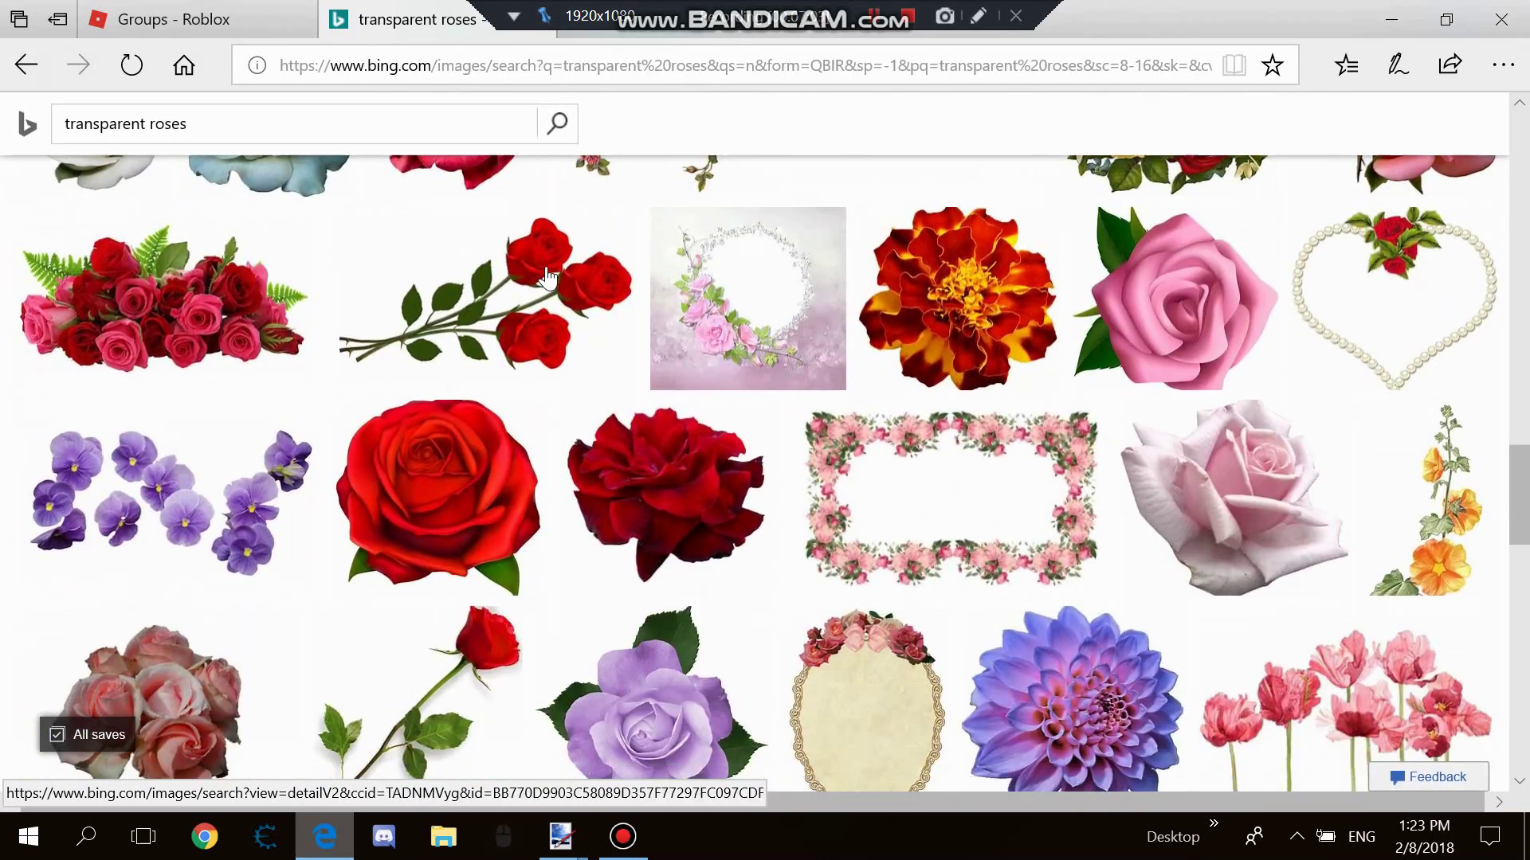
{"action": "scroll", "coordinate": [548, 277], "scroll_direction": "down", "scroll_amount": 5}
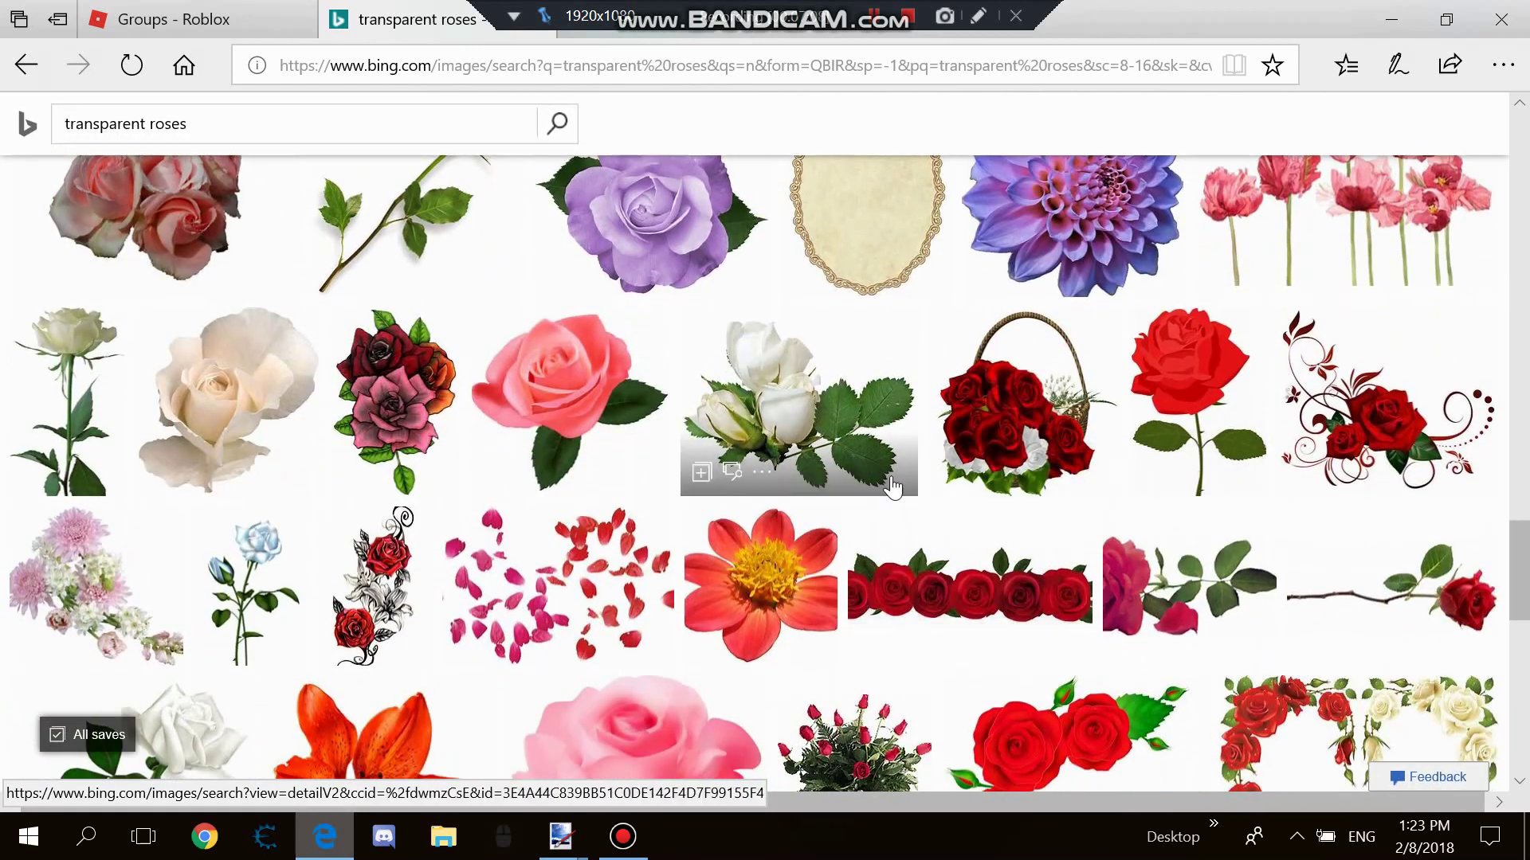
{"action": "scroll", "coordinate": [838, 494], "scroll_direction": "down", "scroll_amount": 1}
{"action": "scroll", "coordinate": [522, 487], "scroll_direction": "down", "scroll_amount": 10}
{"action": "scroll", "coordinate": [522, 486], "scroll_direction": "up", "scroll_amount": 4}
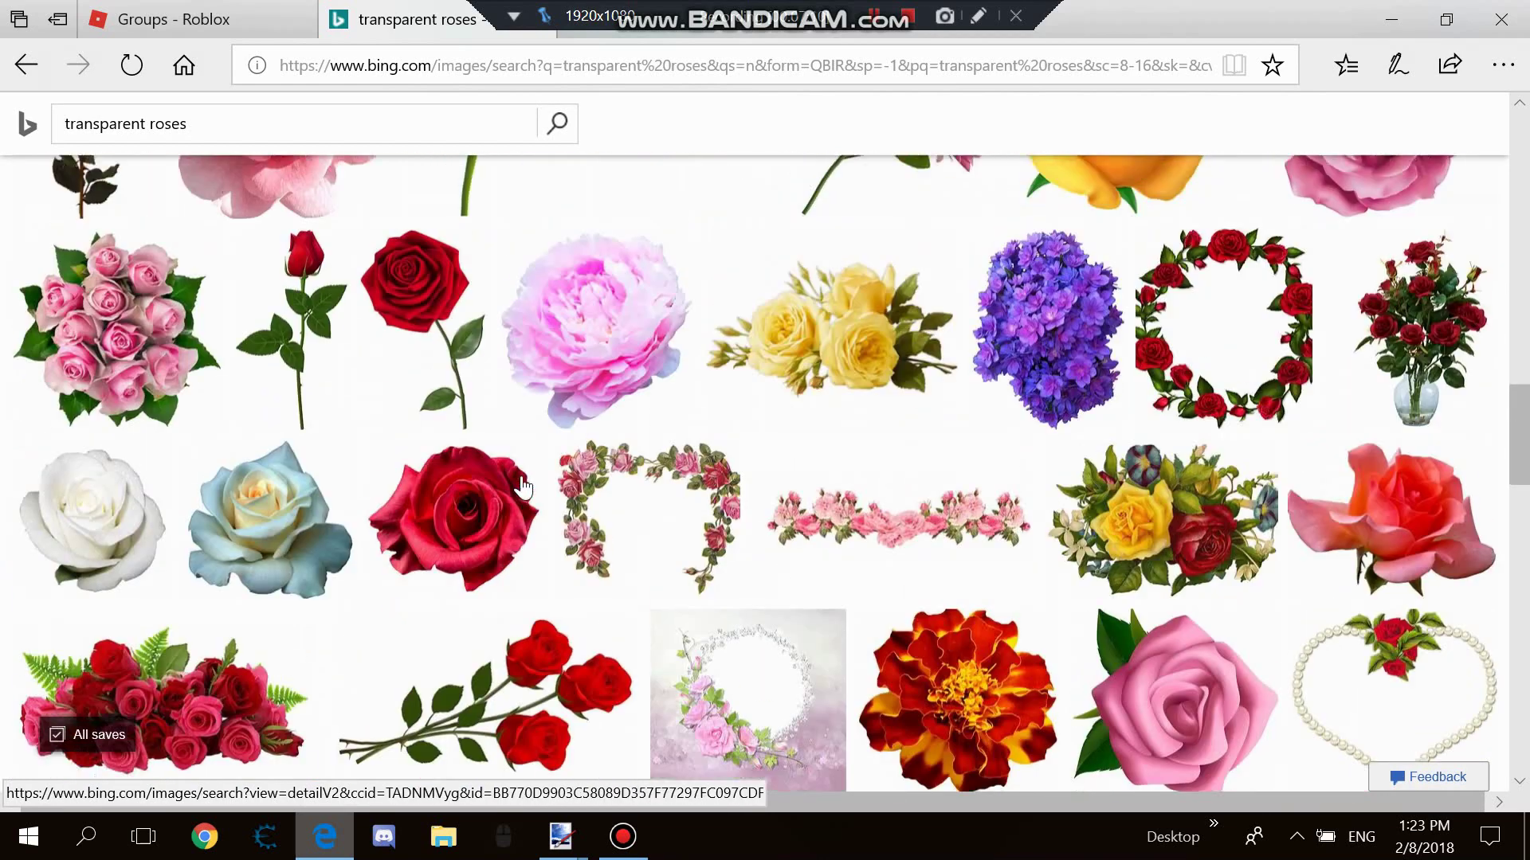
{"action": "scroll", "coordinate": [522, 488], "scroll_direction": "up", "scroll_amount": 2}
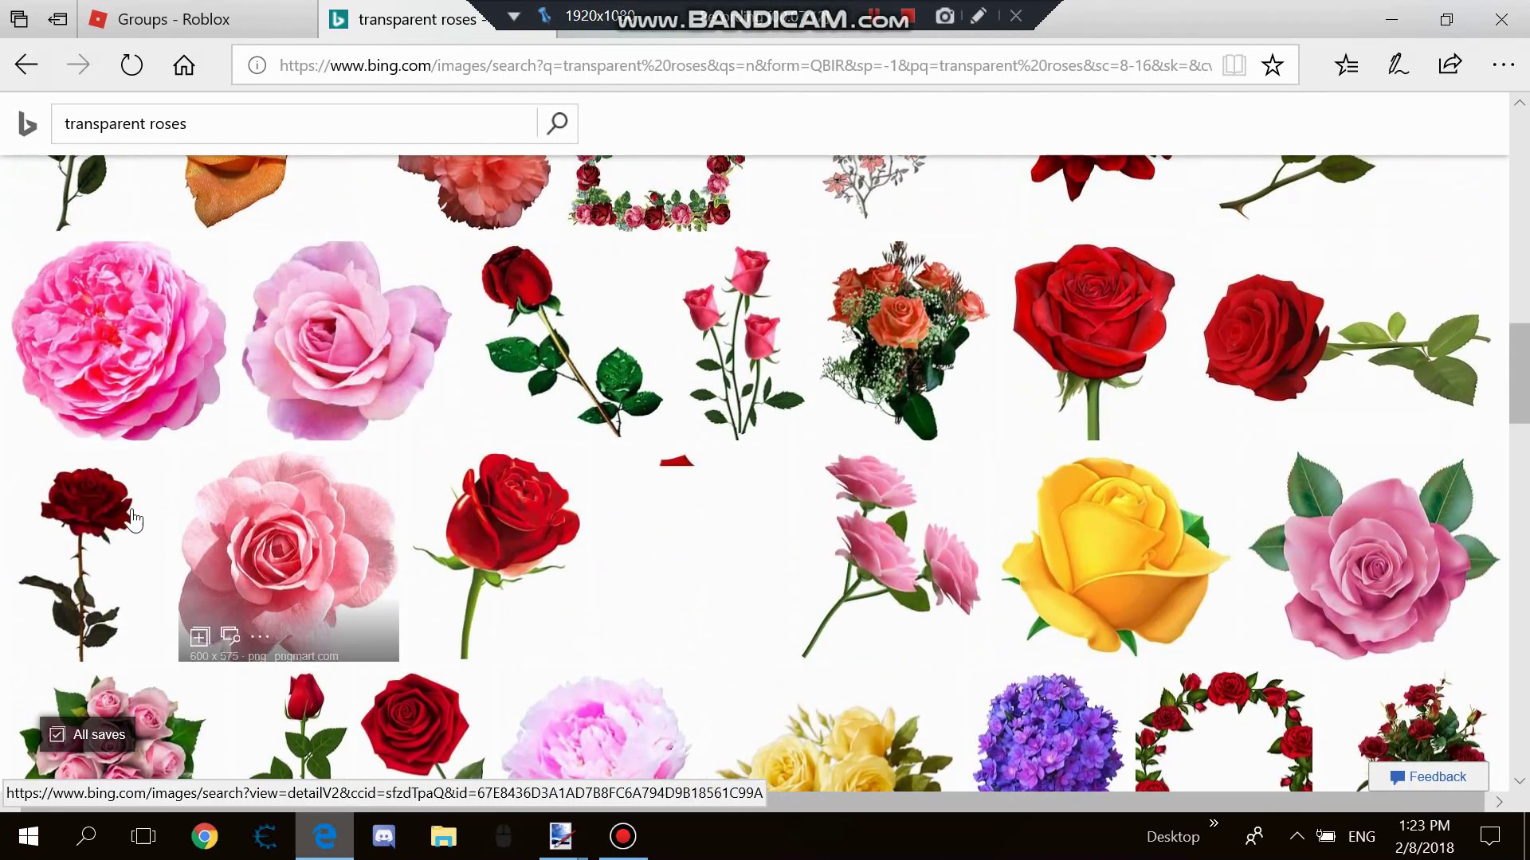
Open the dark red rose with a thorny stem and dark leaves, and copy its image.
{"action": "left_click", "coordinate": [133, 519]}
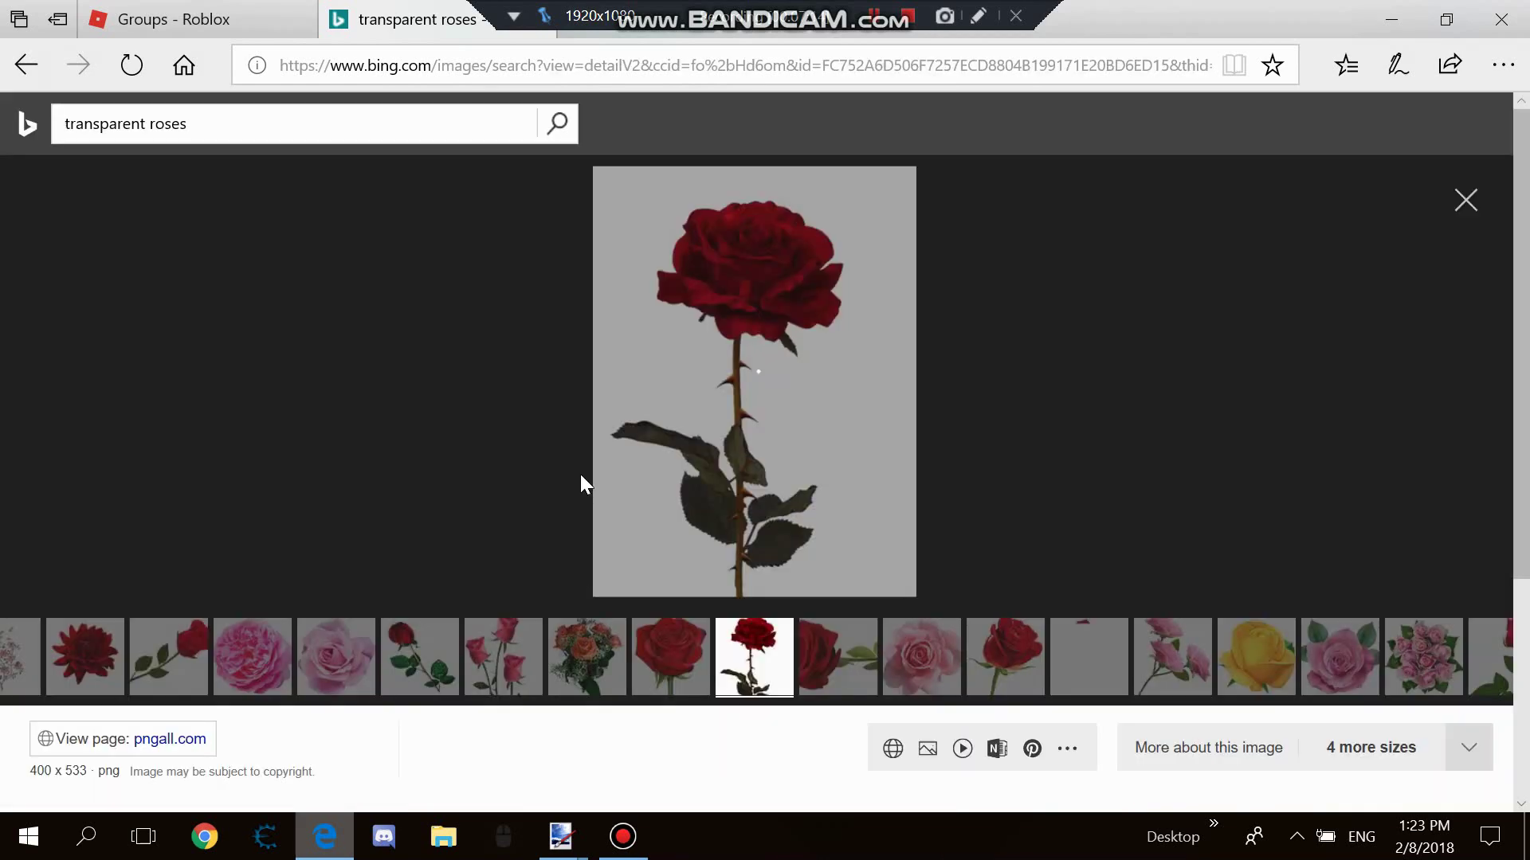
{"action": "right_click", "coordinate": [787, 488]}
{"action": "left_click", "coordinate": [812, 601]}
Switch to "Red outfit 39 - Copy.png" in paint.net, paste the rose on a new layer, and shrink and rotate it about 27° on the right leg.
{"action": "left_click", "coordinate": [564, 832]}
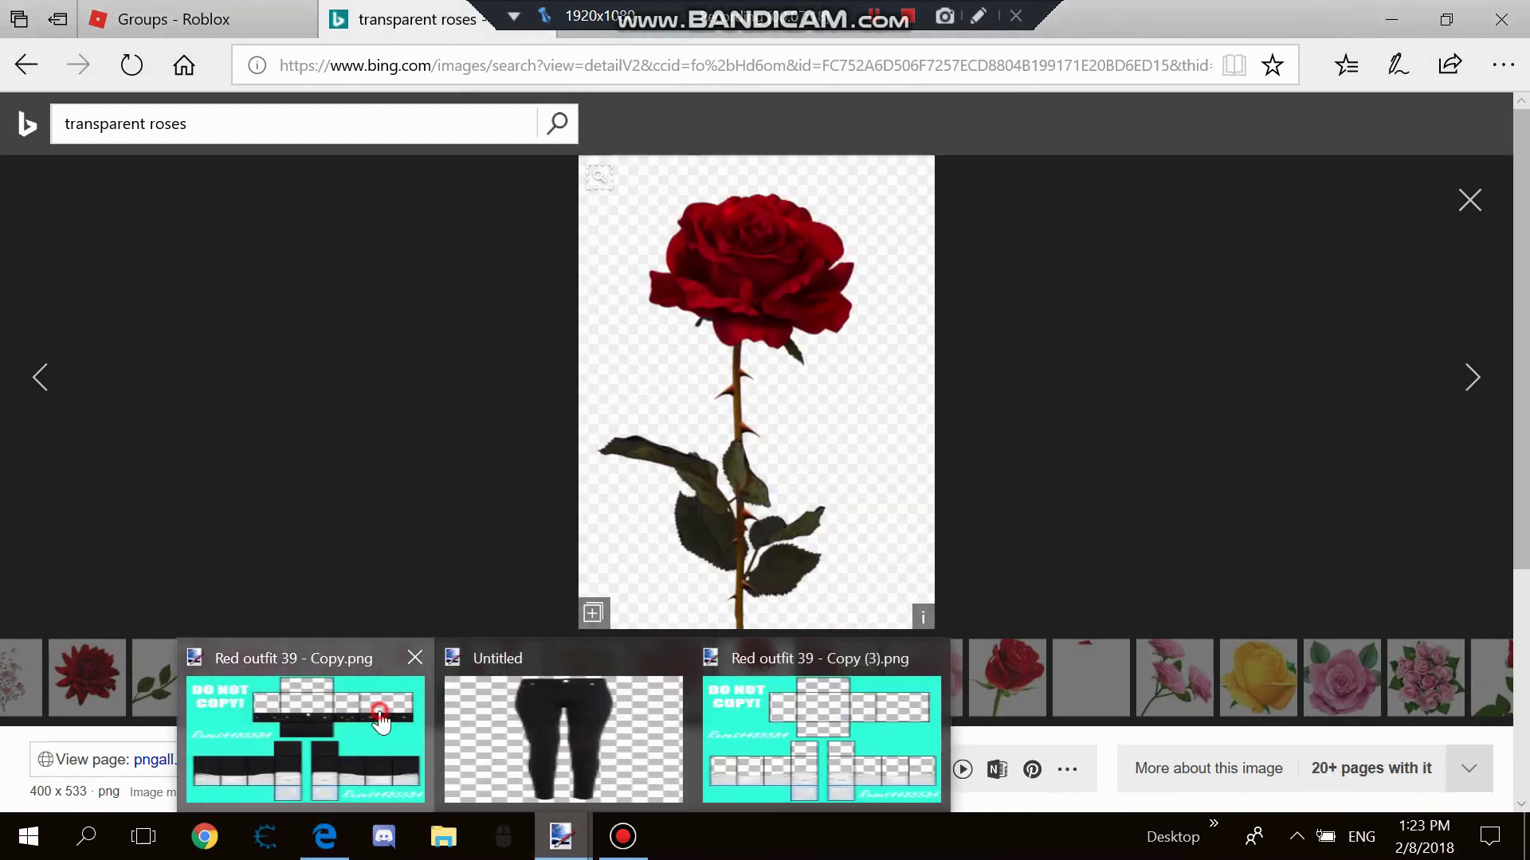
{"action": "left_click", "coordinate": [306, 729]}
{"action": "key", "text": "ctrl+shift+v"}
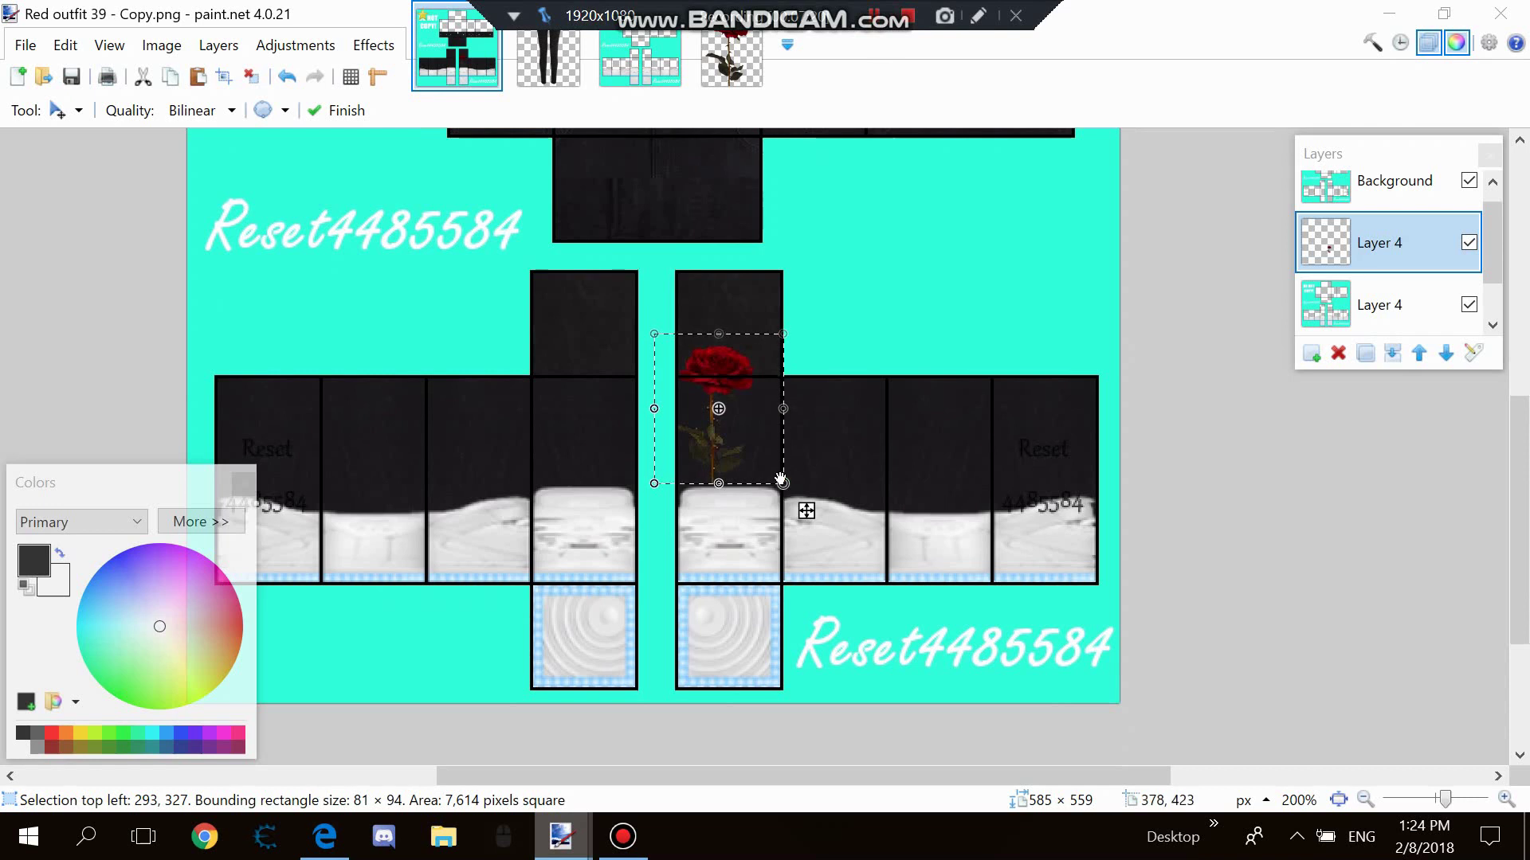
{"action": "left_click_drag", "start_coordinate": [781, 482], "coordinate": [723, 424]}
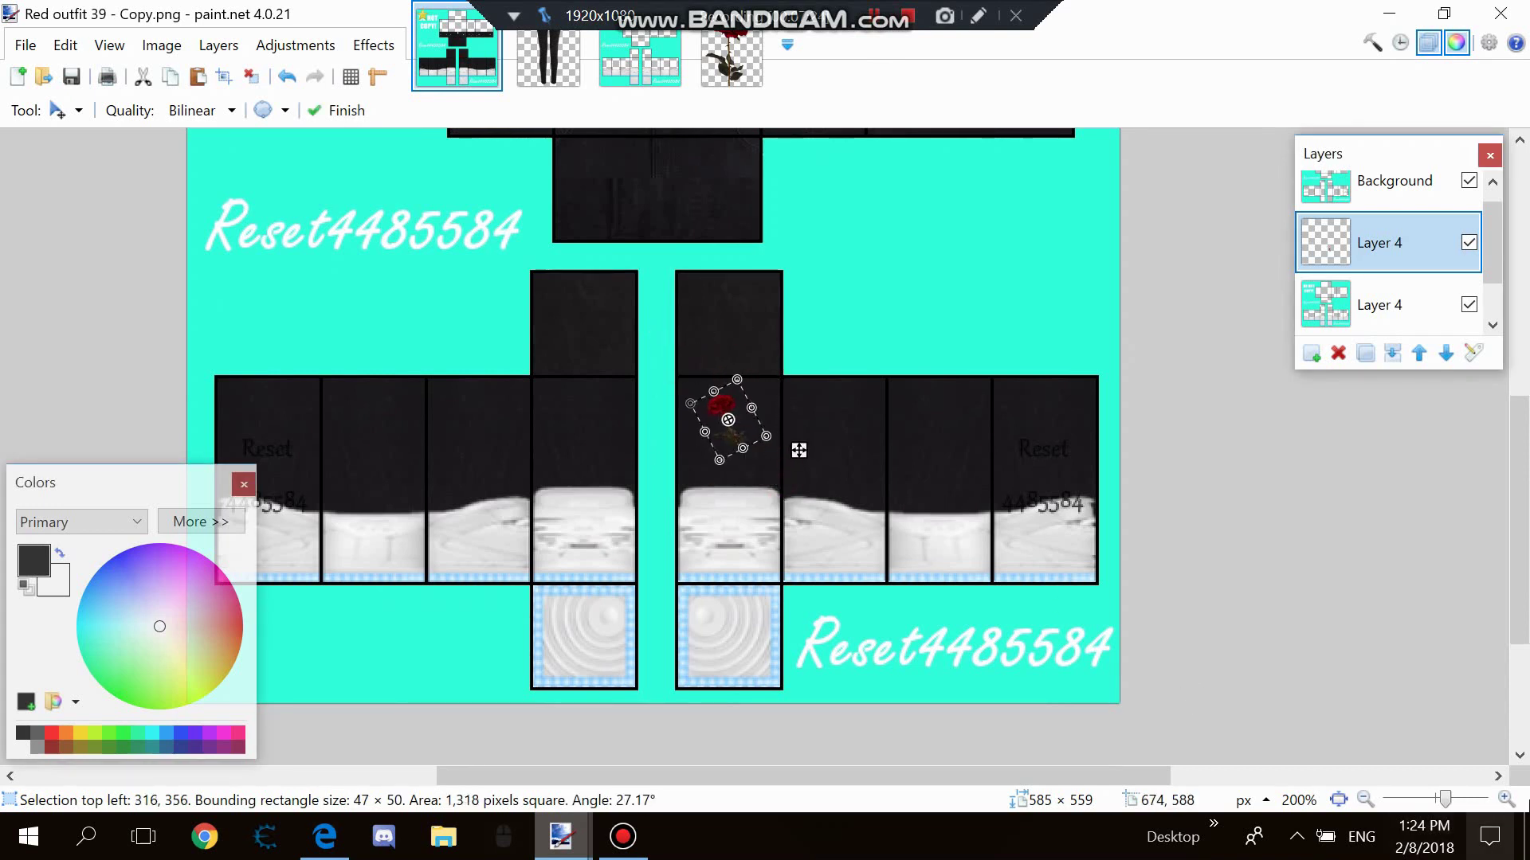
Erase the rose's stem and leaves on the leg with the Eraser at brush width 6, keeping only the red bloom.
{"action": "left_click", "coordinate": [1508, 800]}
{"action": "left_click", "coordinate": [1509, 800]}
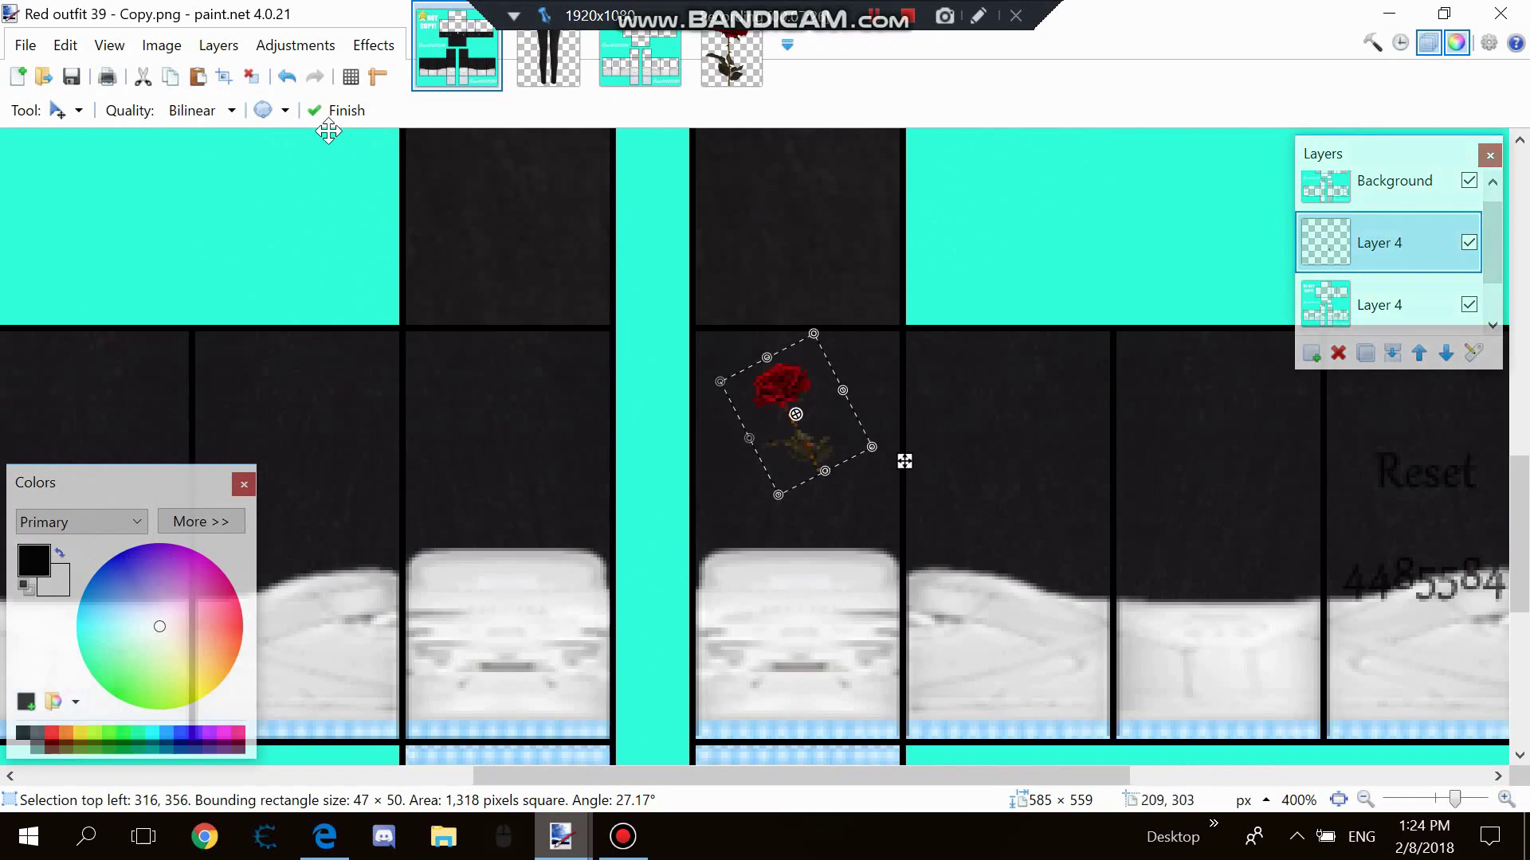
{"action": "left_click", "coordinate": [30, 126]}
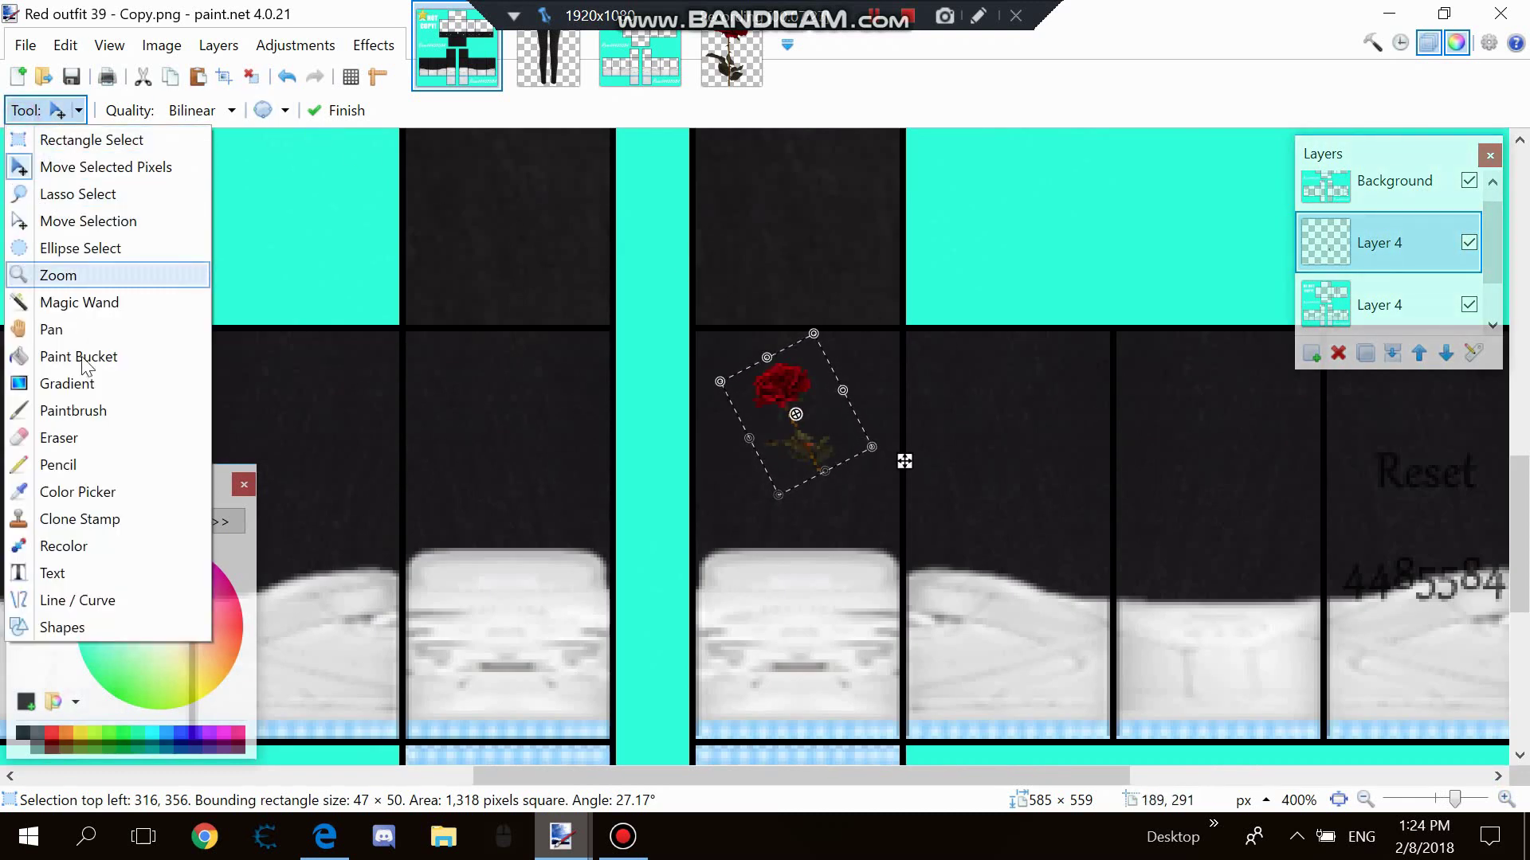
{"action": "left_click", "coordinate": [97, 410]}
{"action": "left_click", "coordinate": [27, 112]}
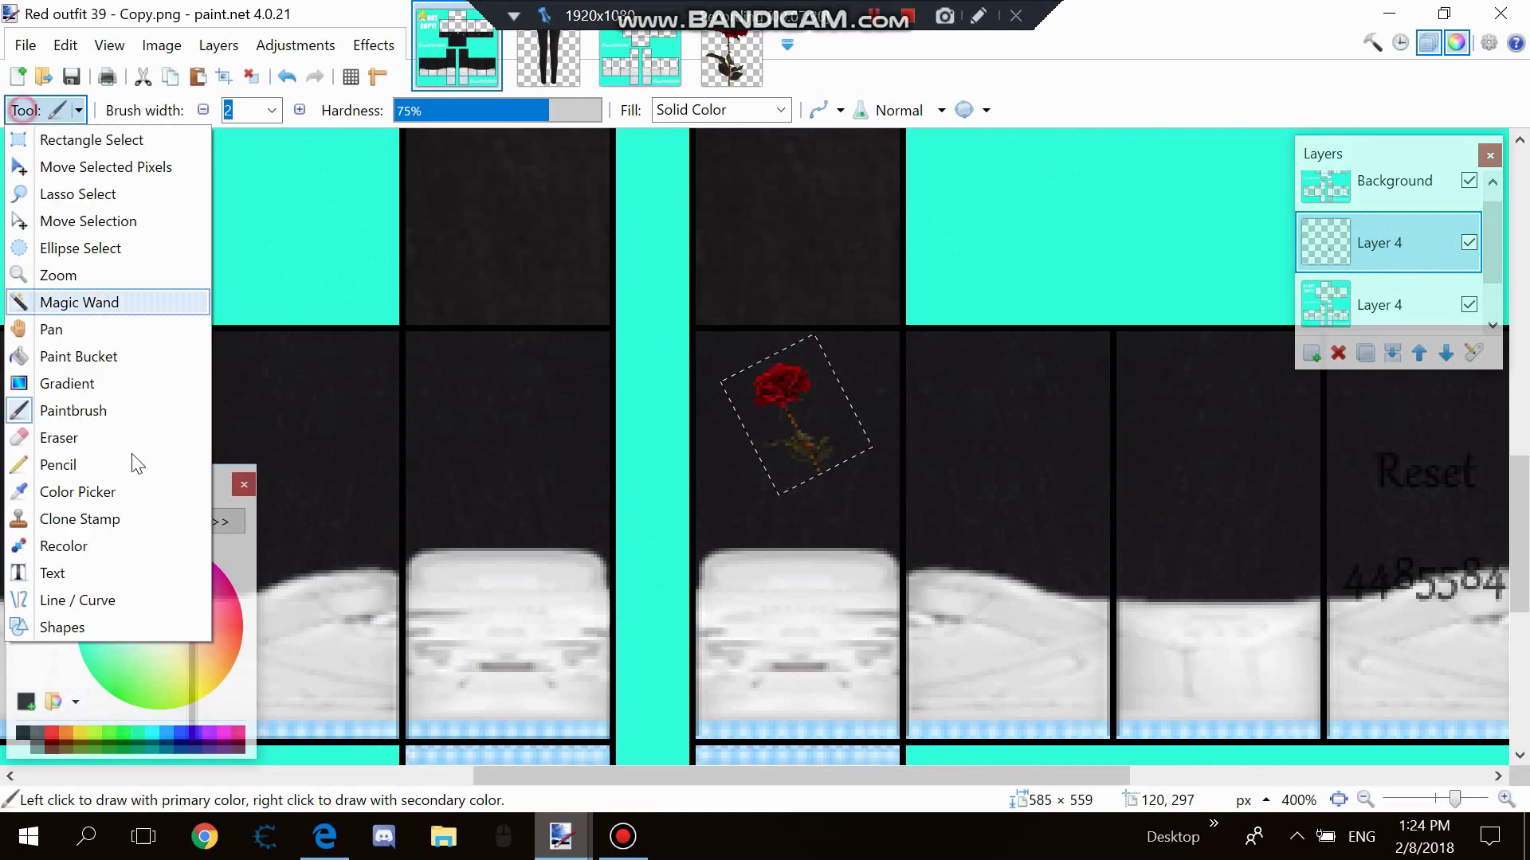
{"action": "left_click", "coordinate": [109, 438]}
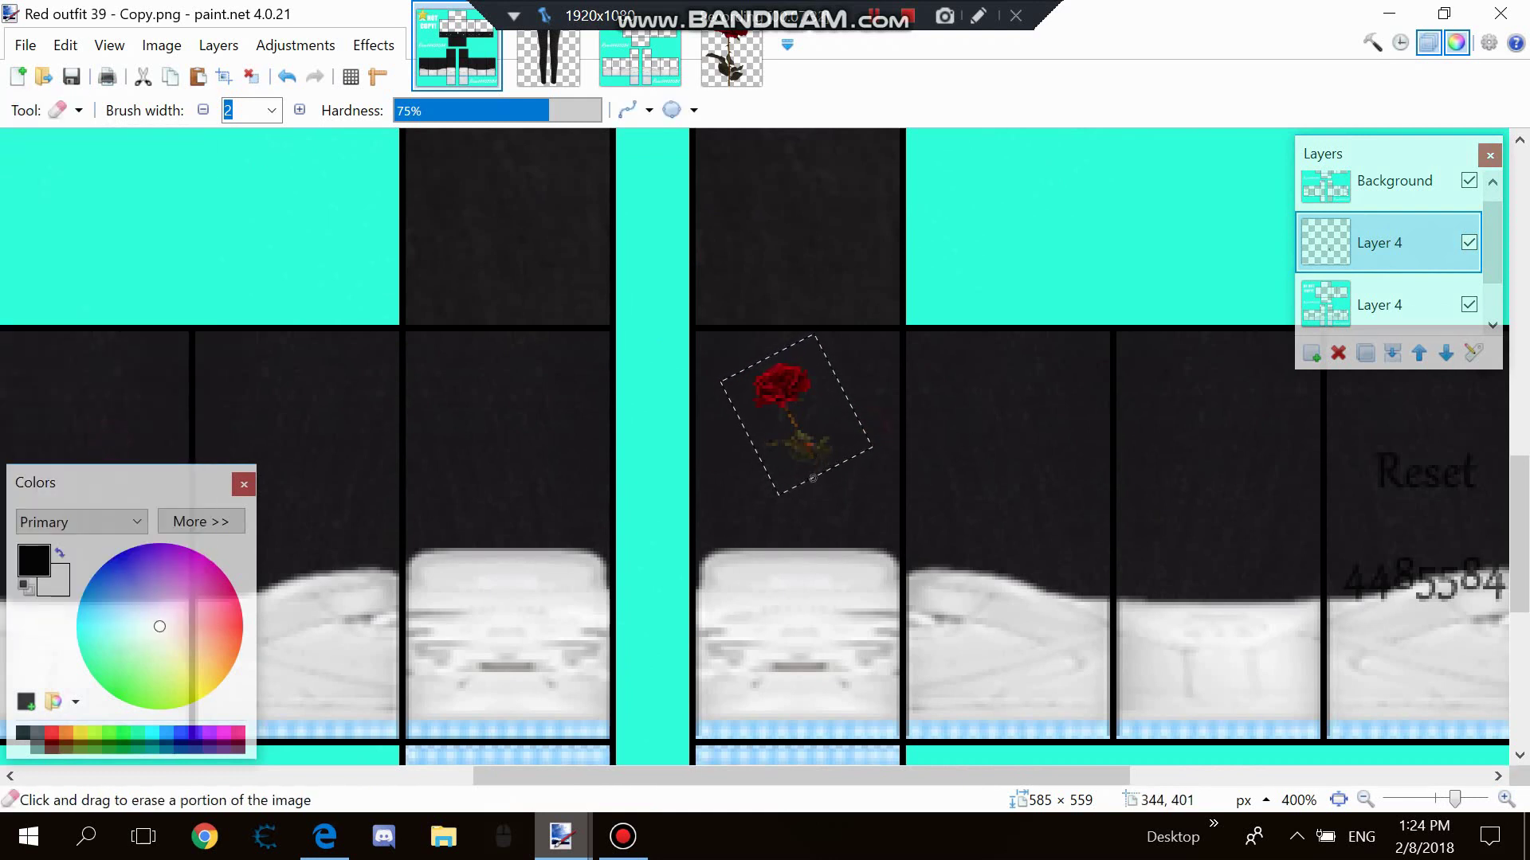
{"action": "left_click", "coordinate": [302, 116]}
{"action": "left_click", "coordinate": [302, 116]}
{"action": "left_click", "coordinate": [302, 117]}
{"action": "mouse_move", "coordinate": [824, 445]}
{"action": "left_mouse_down"}
{"action": "mouse_move", "coordinate": [794, 484]}
{"action": "mouse_move", "coordinate": [827, 428]}
{"action": "mouse_move", "coordinate": [760, 445]}
{"action": "left_mouse_up"}
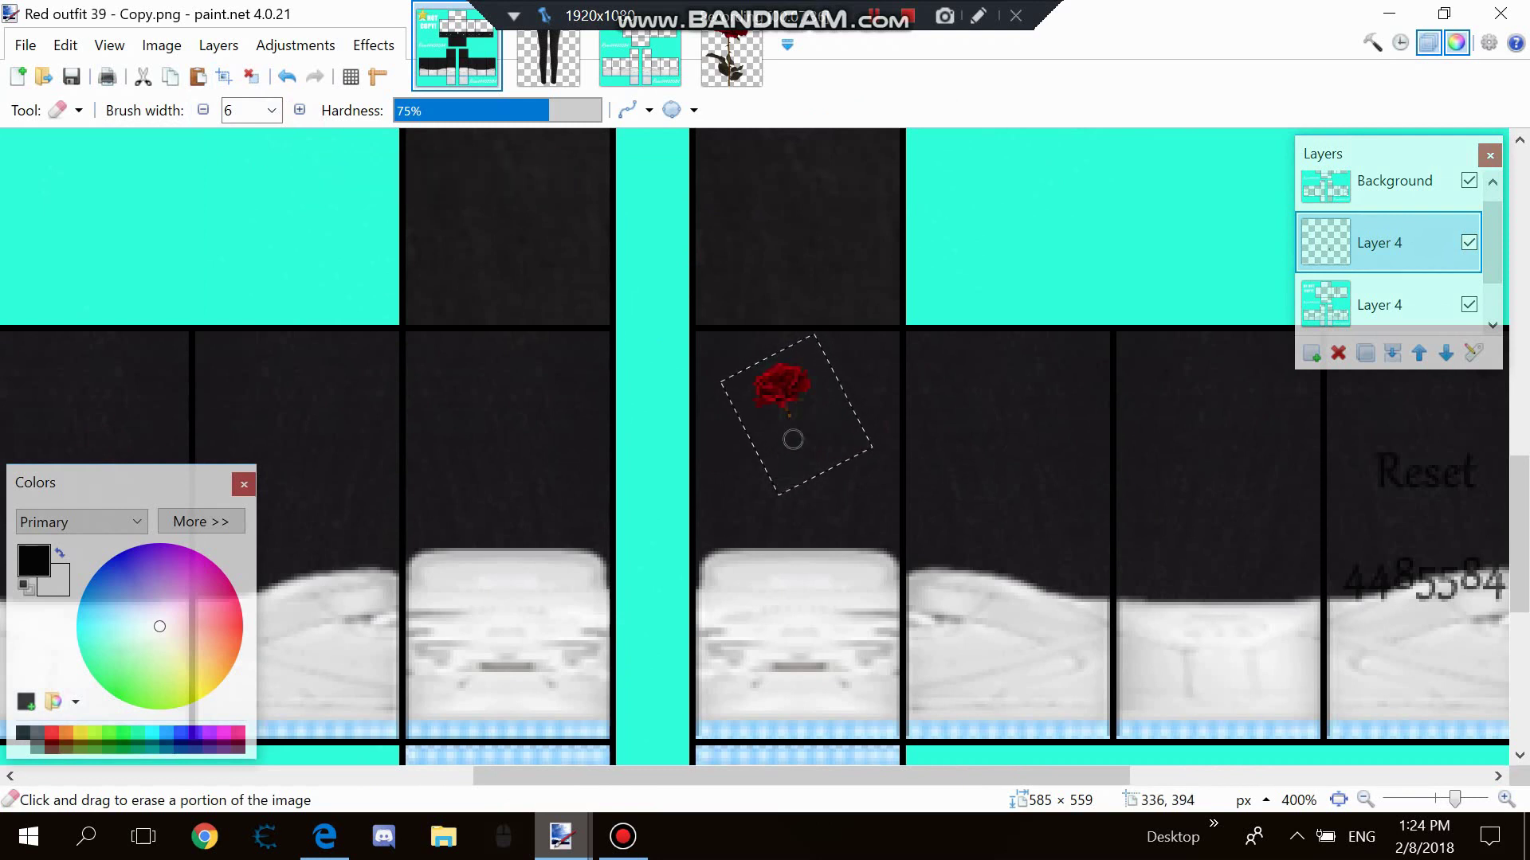
Reselect the area around the red bloom and move the bloom lower and closer to the leg panel's left edge.
{"action": "left_click", "coordinate": [28, 112]}
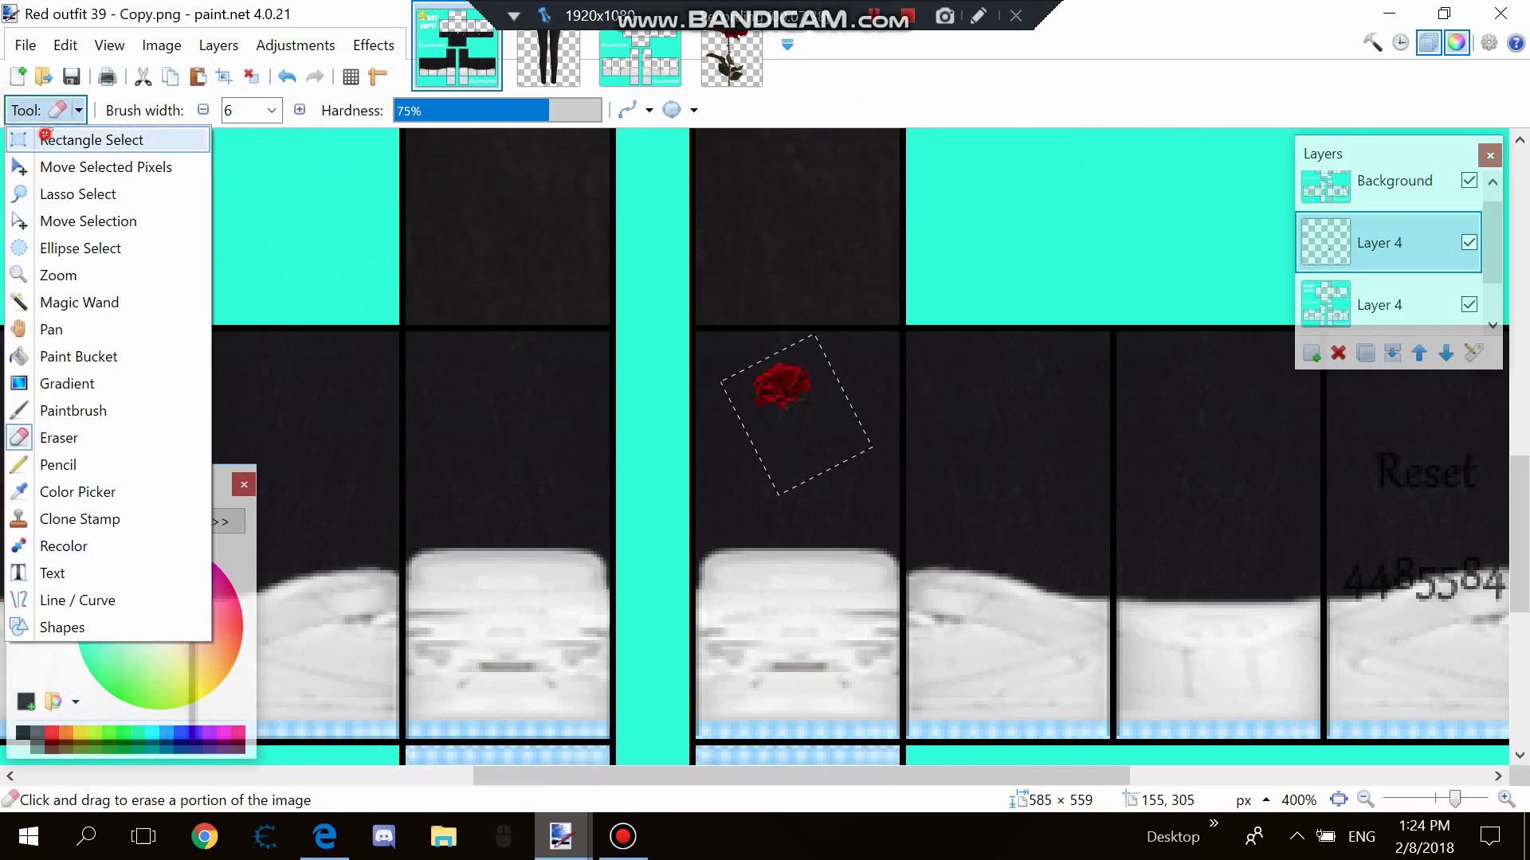
{"action": "left_click", "coordinate": [63, 137]}
{"action": "left_click", "coordinate": [32, 111]}
{"action": "left_click", "coordinate": [64, 164]}
{"action": "left_click_drag", "start_coordinate": [780, 388], "coordinate": [758, 443]}
Select the bloom with a rectangle about 27 × 21 px, then copy and paste it to duplicate the rose.
{"action": "left_click", "coordinate": [31, 113]}
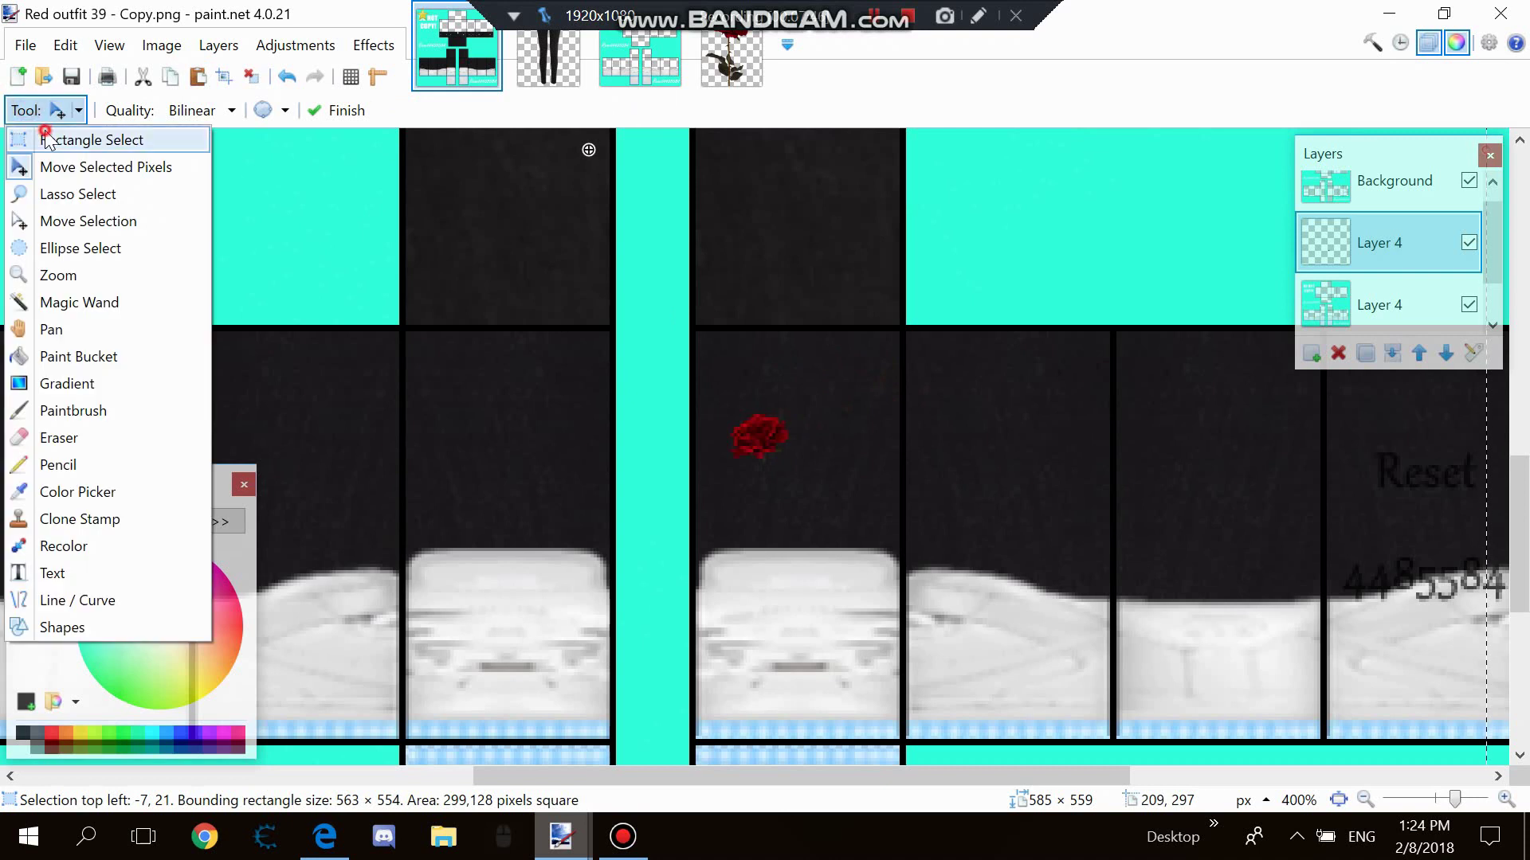
{"action": "left_click", "coordinate": [44, 138]}
{"action": "left_click_drag", "start_coordinate": [723, 411], "coordinate": [804, 472]}
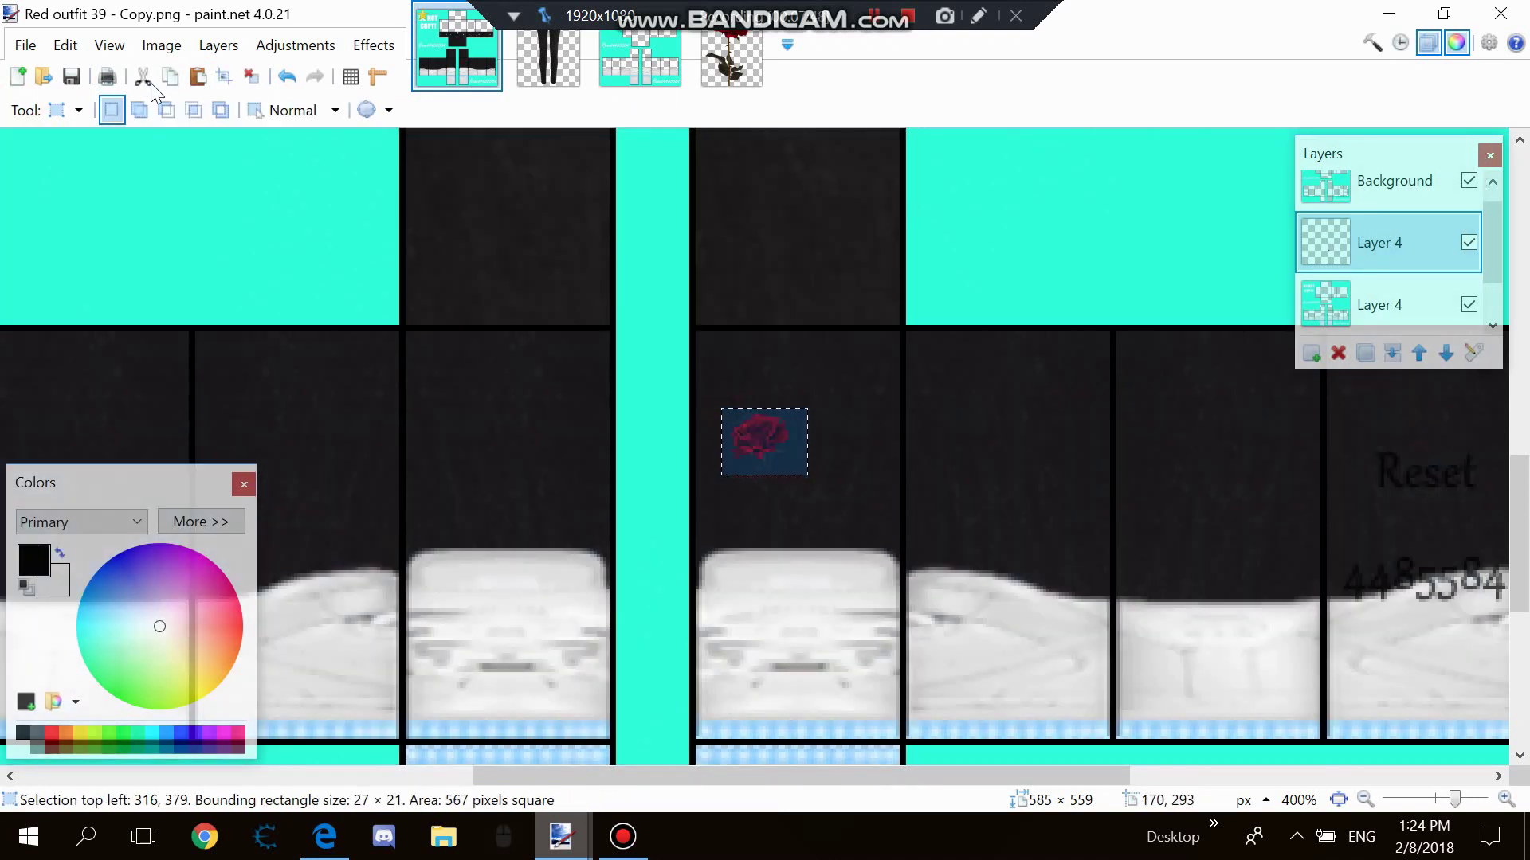
{"action": "left_click", "coordinate": [197, 77]}
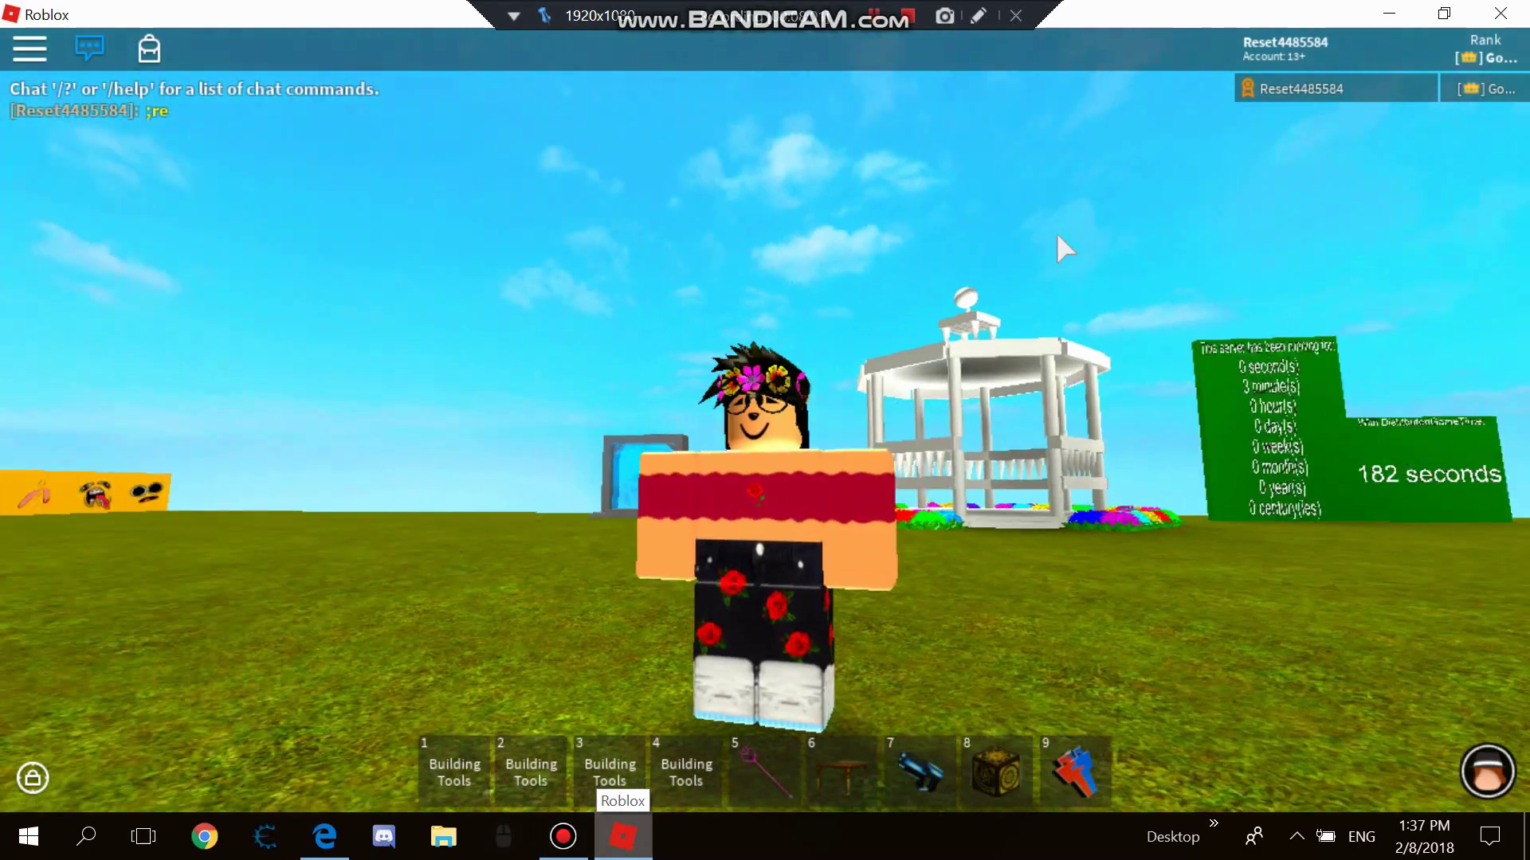
In Roblox, examine the finished rose jeans on the standing avatar from the front and from a low angle.
{"action": "right_click", "coordinate": [1057, 232]}
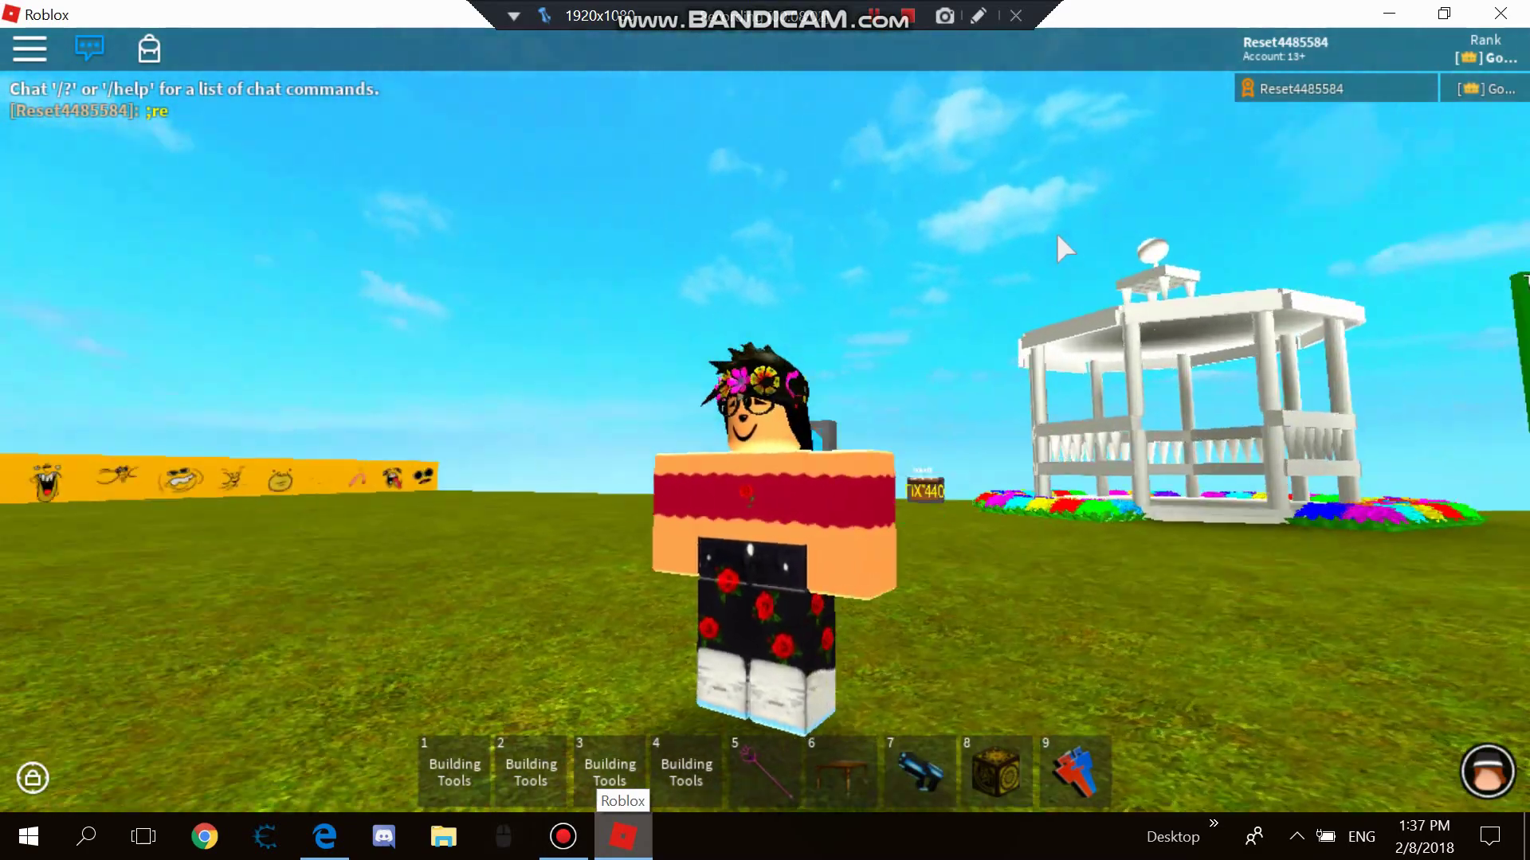
{"action": "key", "text": "Left"}
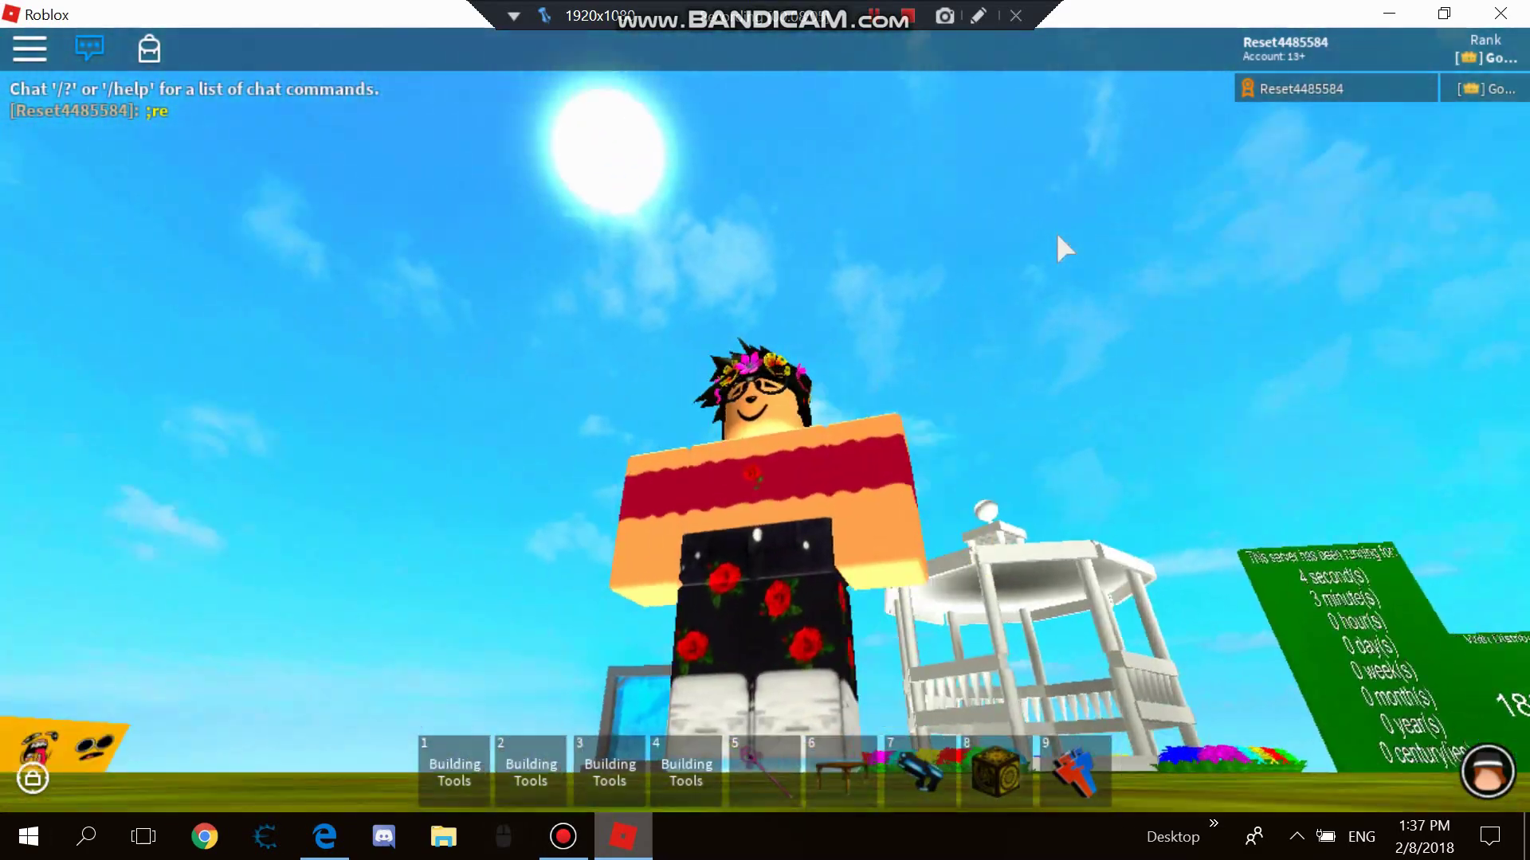
{"action": "right_click", "coordinate": [1056, 235]}
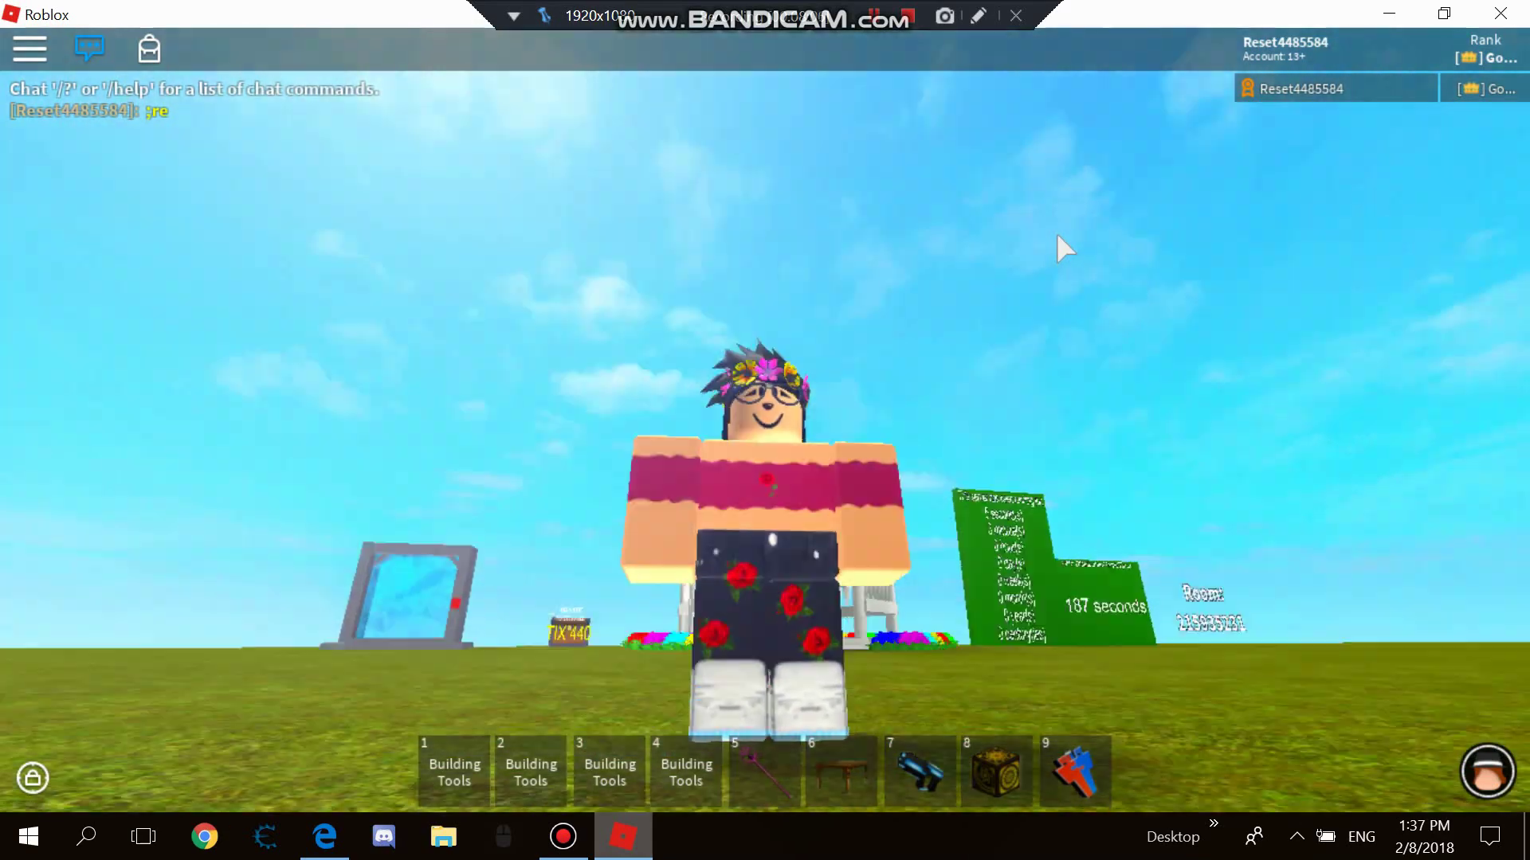
{"action": "key", "text": "Left"}
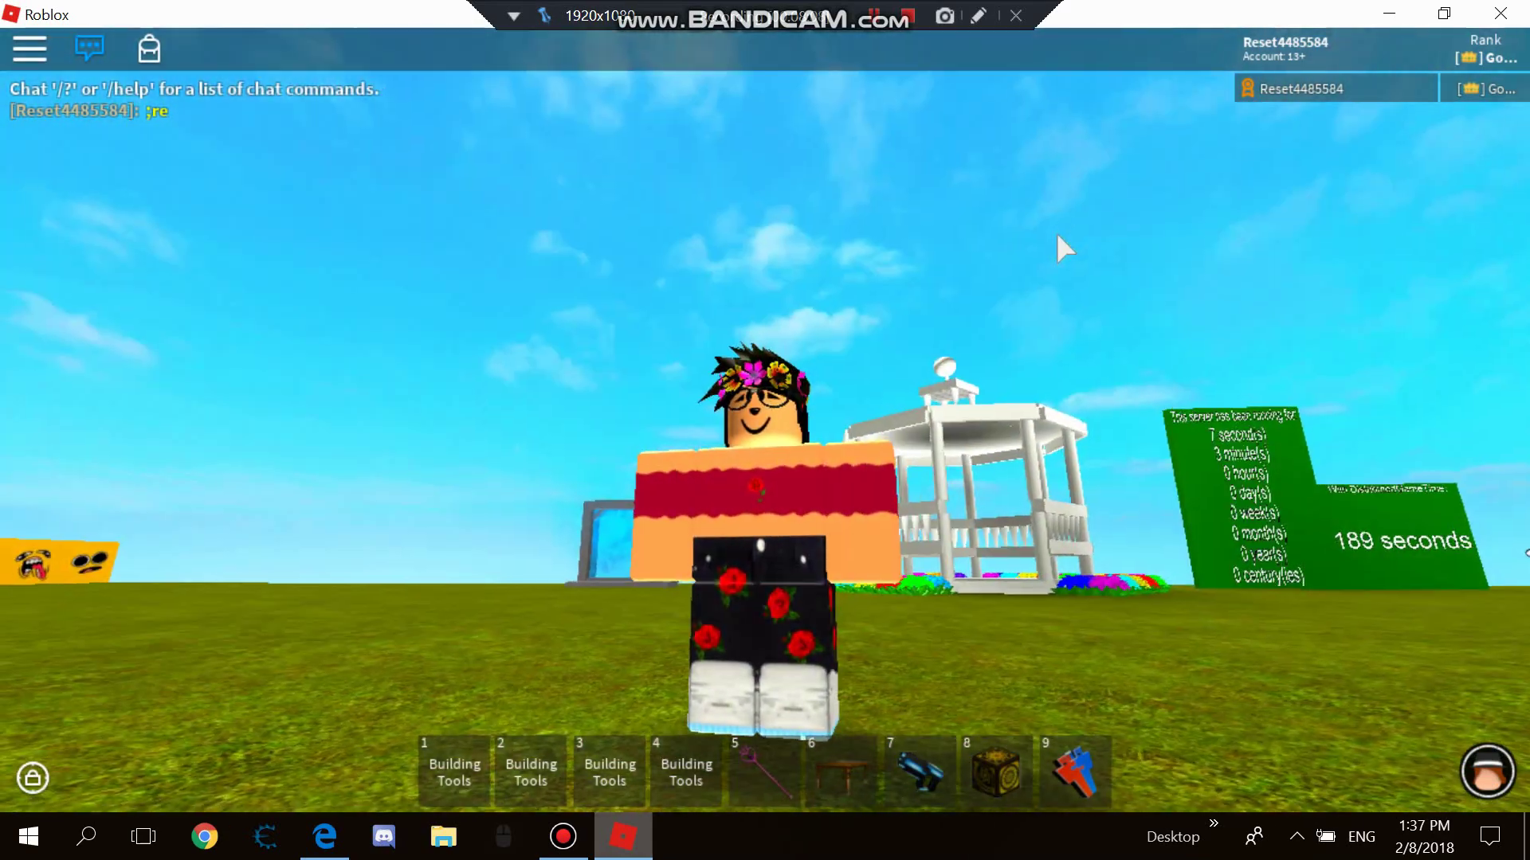
{"action": "key", "text": "Left"}
Walk and jump the avatar around the field to examine the jeans from the sides and in motion.
{"action": "key", "text": "w"}
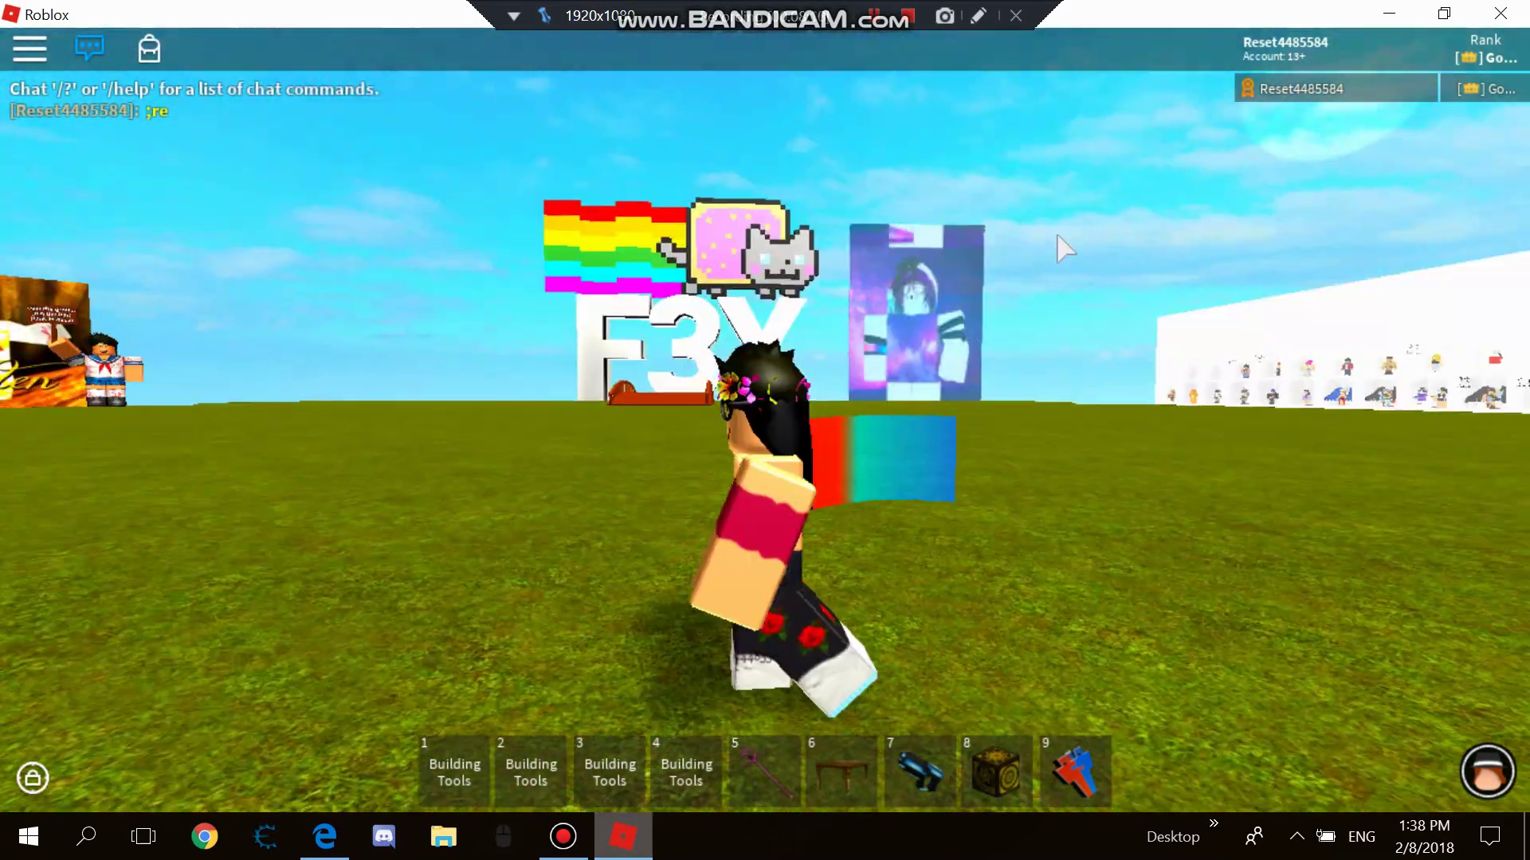
{"action": "key", "text": "d"}
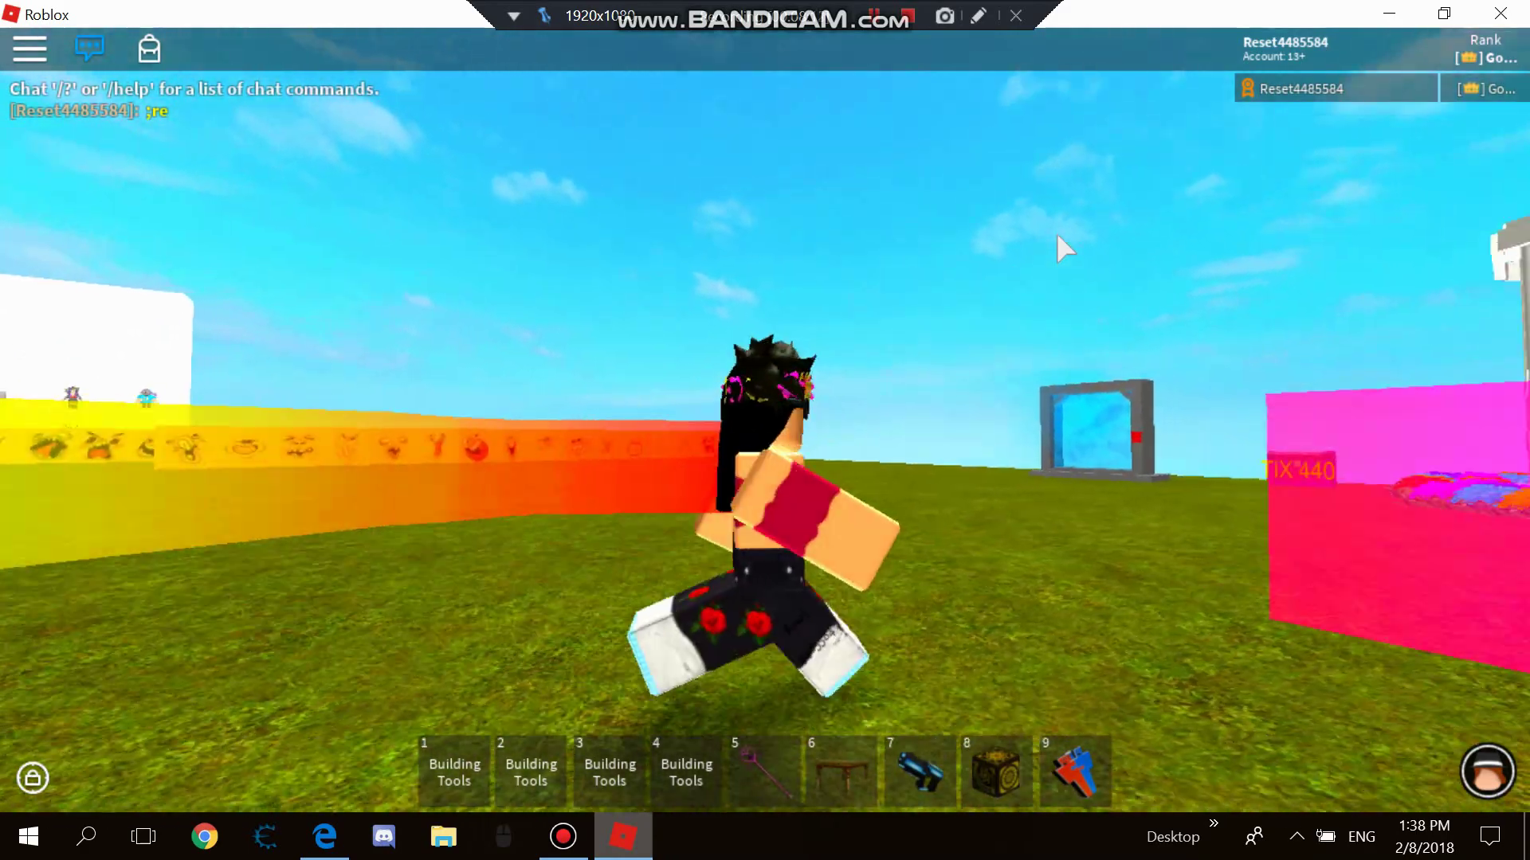
{"action": "key", "text": "s"}
{"action": "key", "text": "s"}
{"action": "key", "text": "d"}
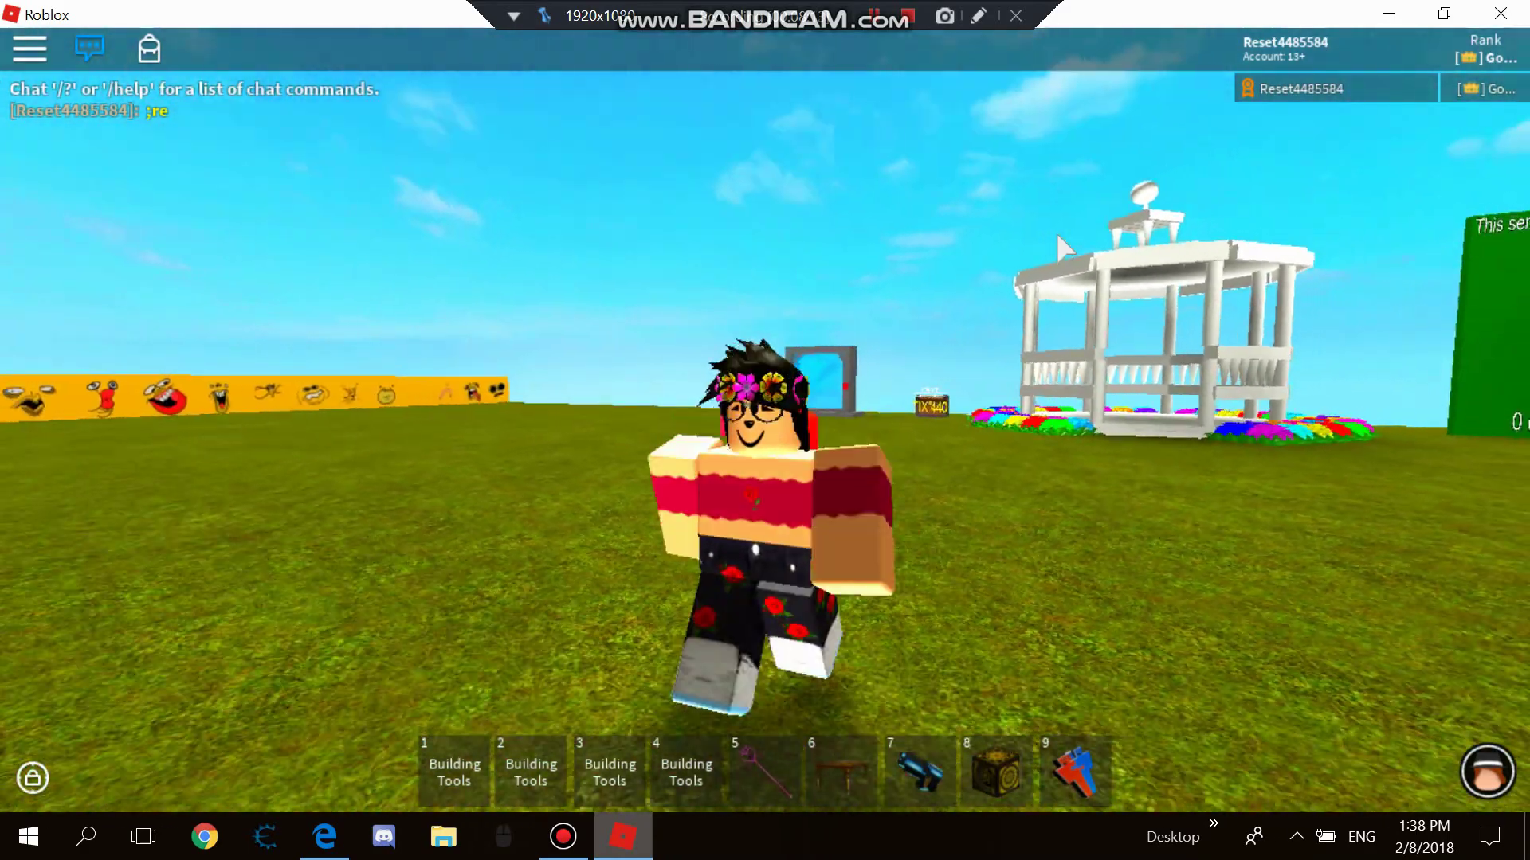
{"action": "key", "text": "space"}
{"action": "key", "text": "a"}
{"action": "key", "text": "Right"}
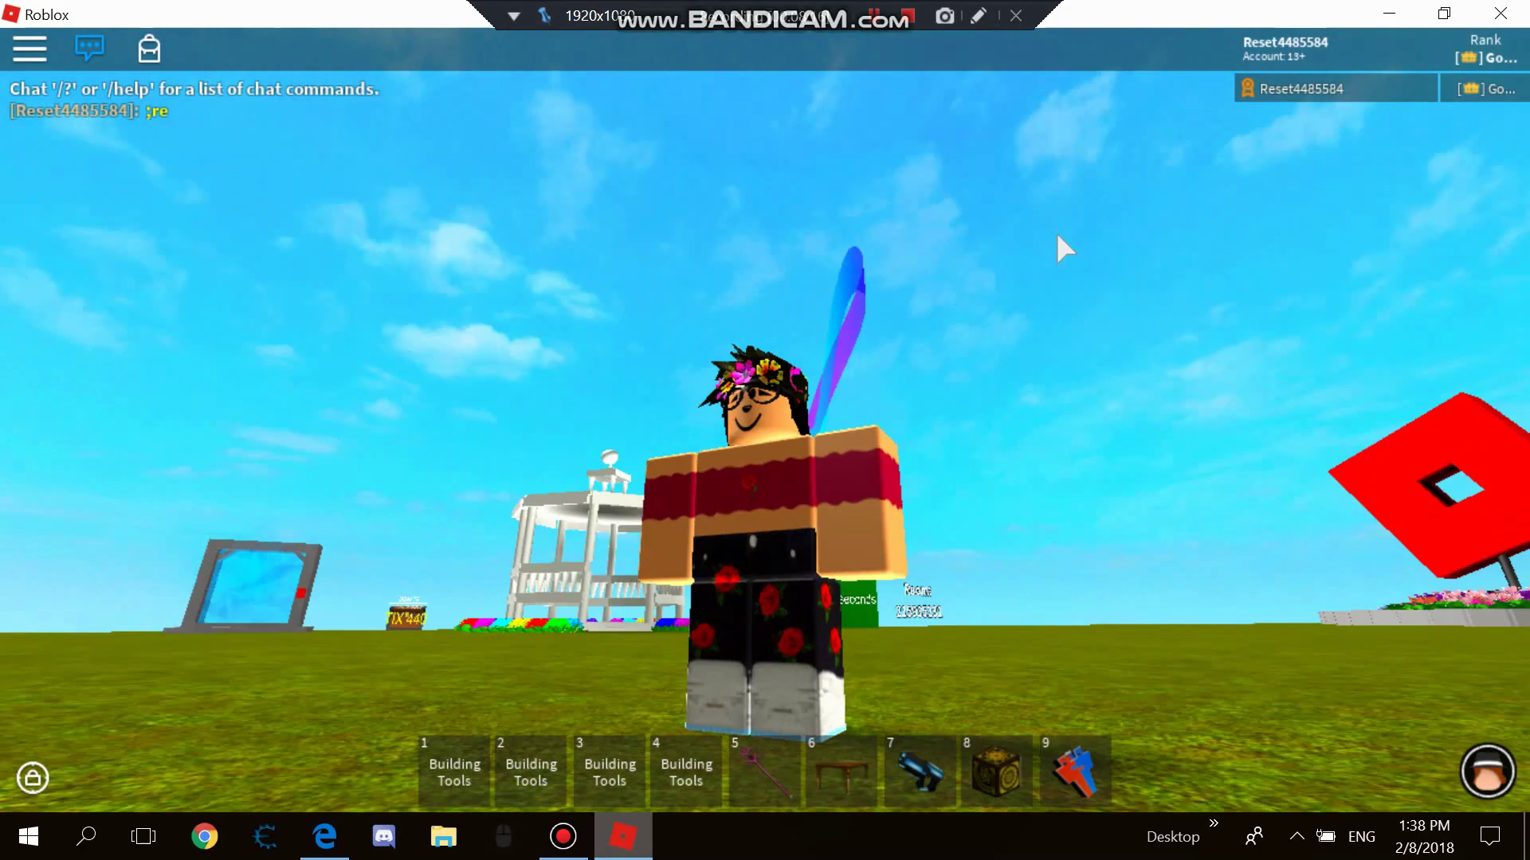
Turn and tilt the camera around the avatar to examine the roses and shoes from below, behind and in front.
{"action": "key", "text": "Left"}
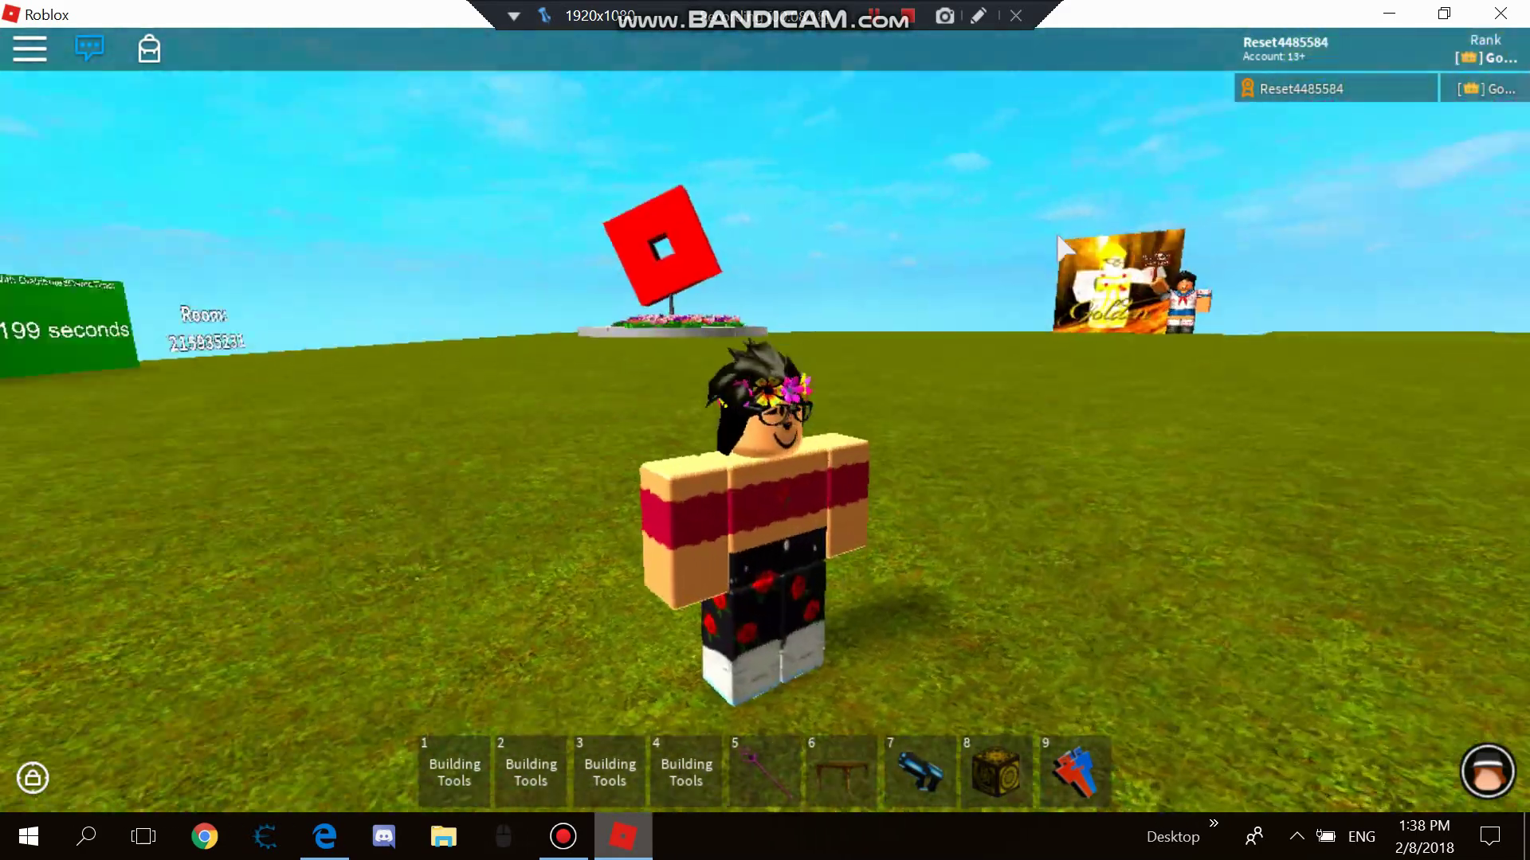
{"action": "key", "text": "Left"}
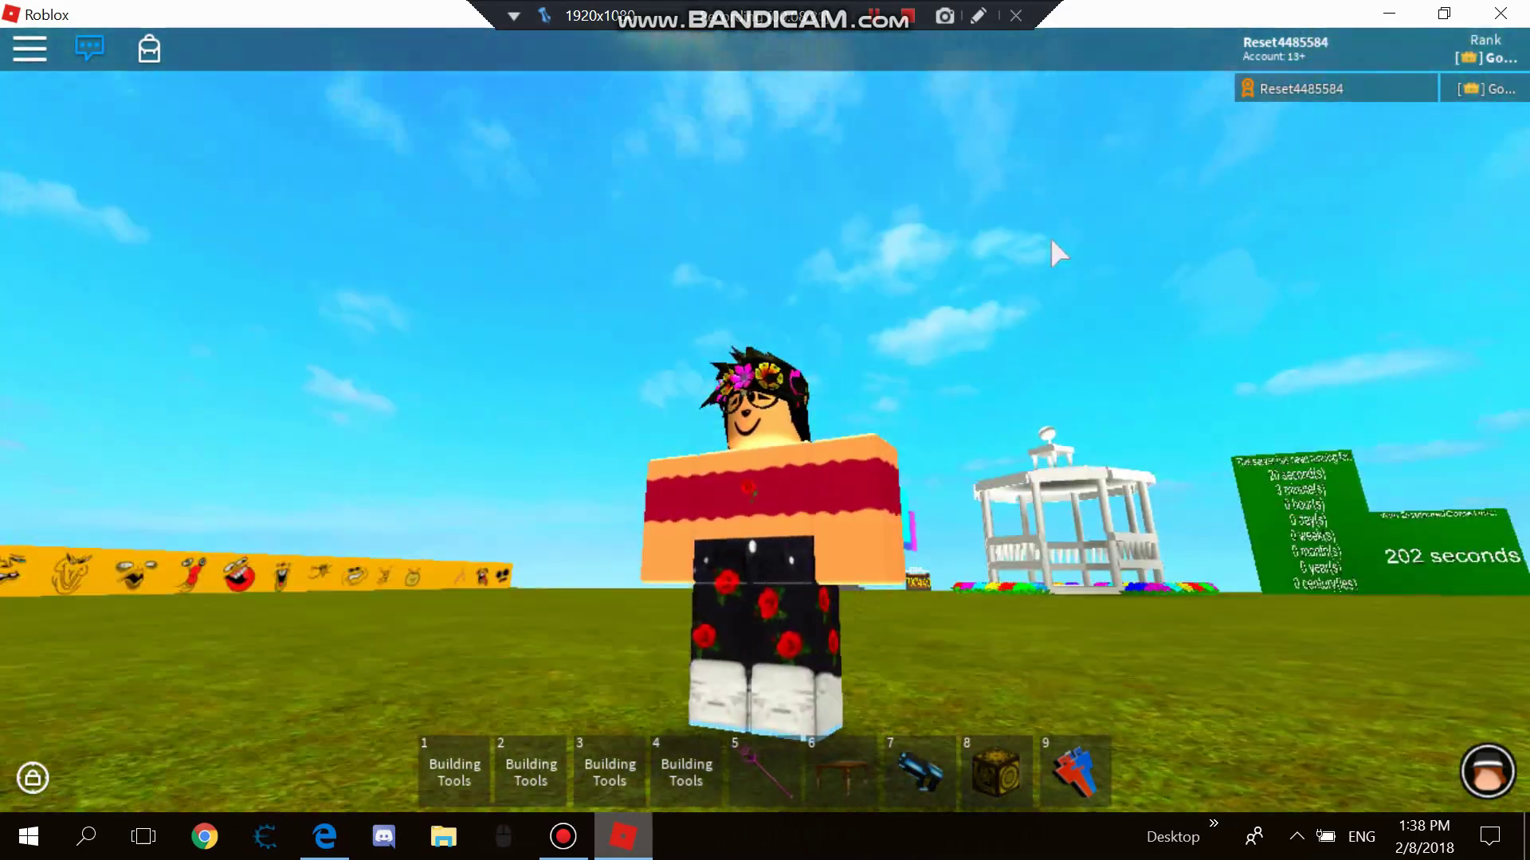
{"action": "right_click", "coordinate": [1050, 237]}
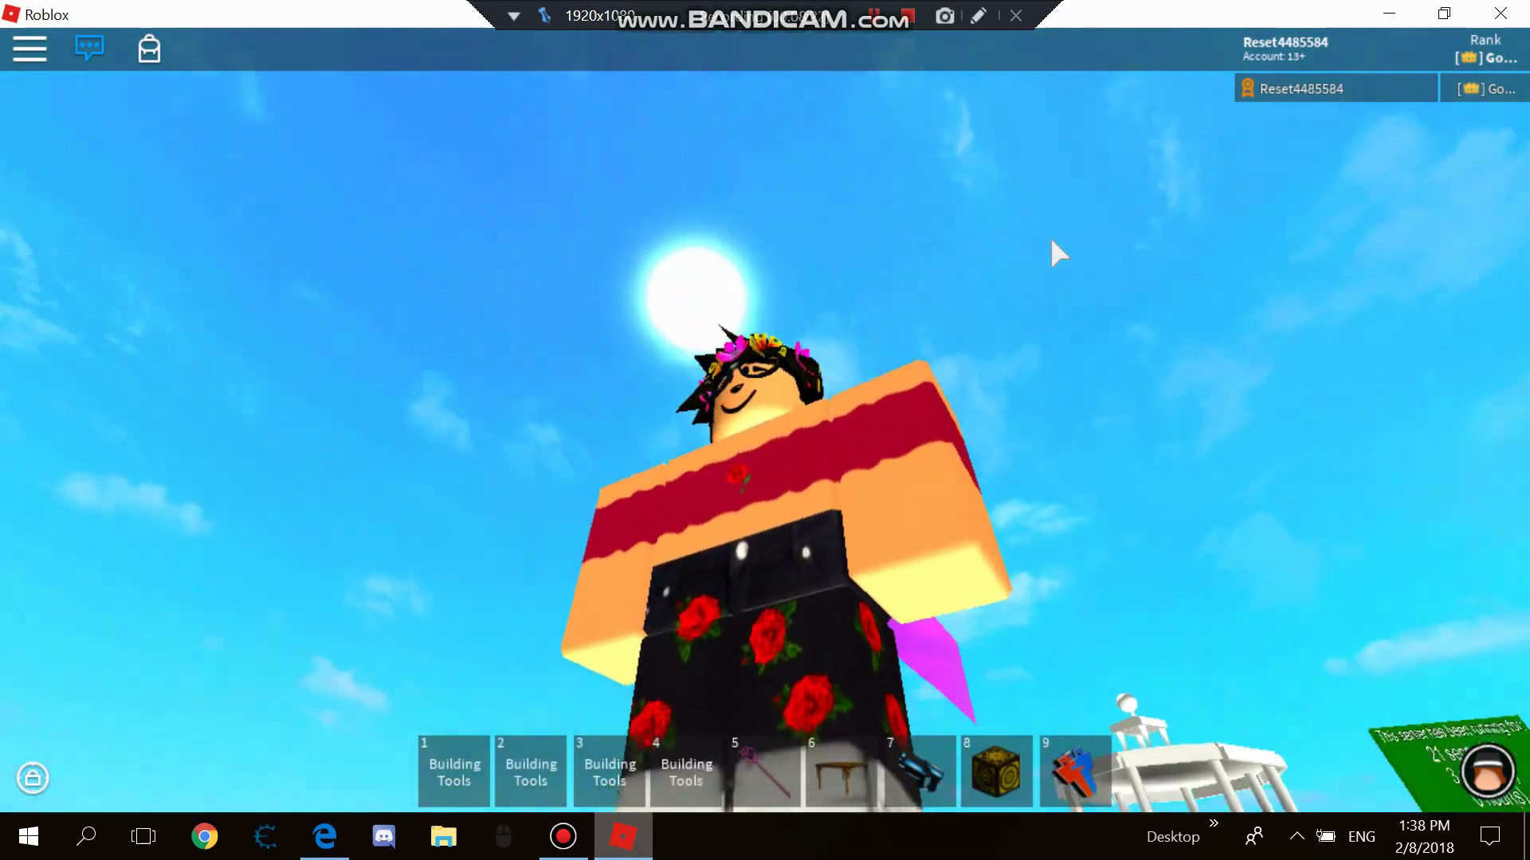
{"action": "key", "text": "Page_Up"}
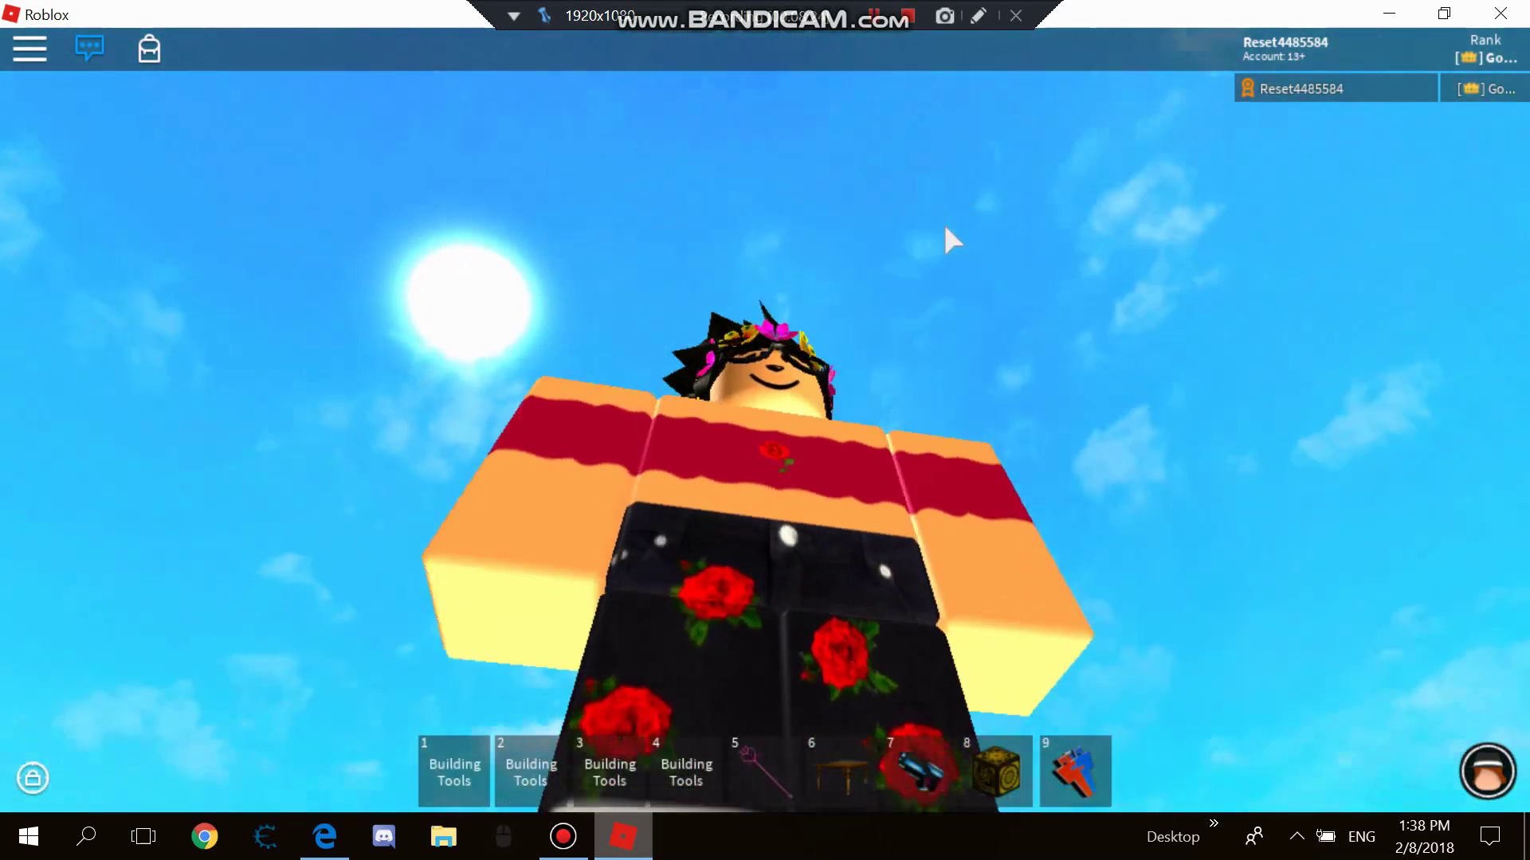
{"action": "key", "text": "Page_Down"}
{"action": "key", "text": "Page_Down"}
{"action": "key", "text": "Page_Down"}
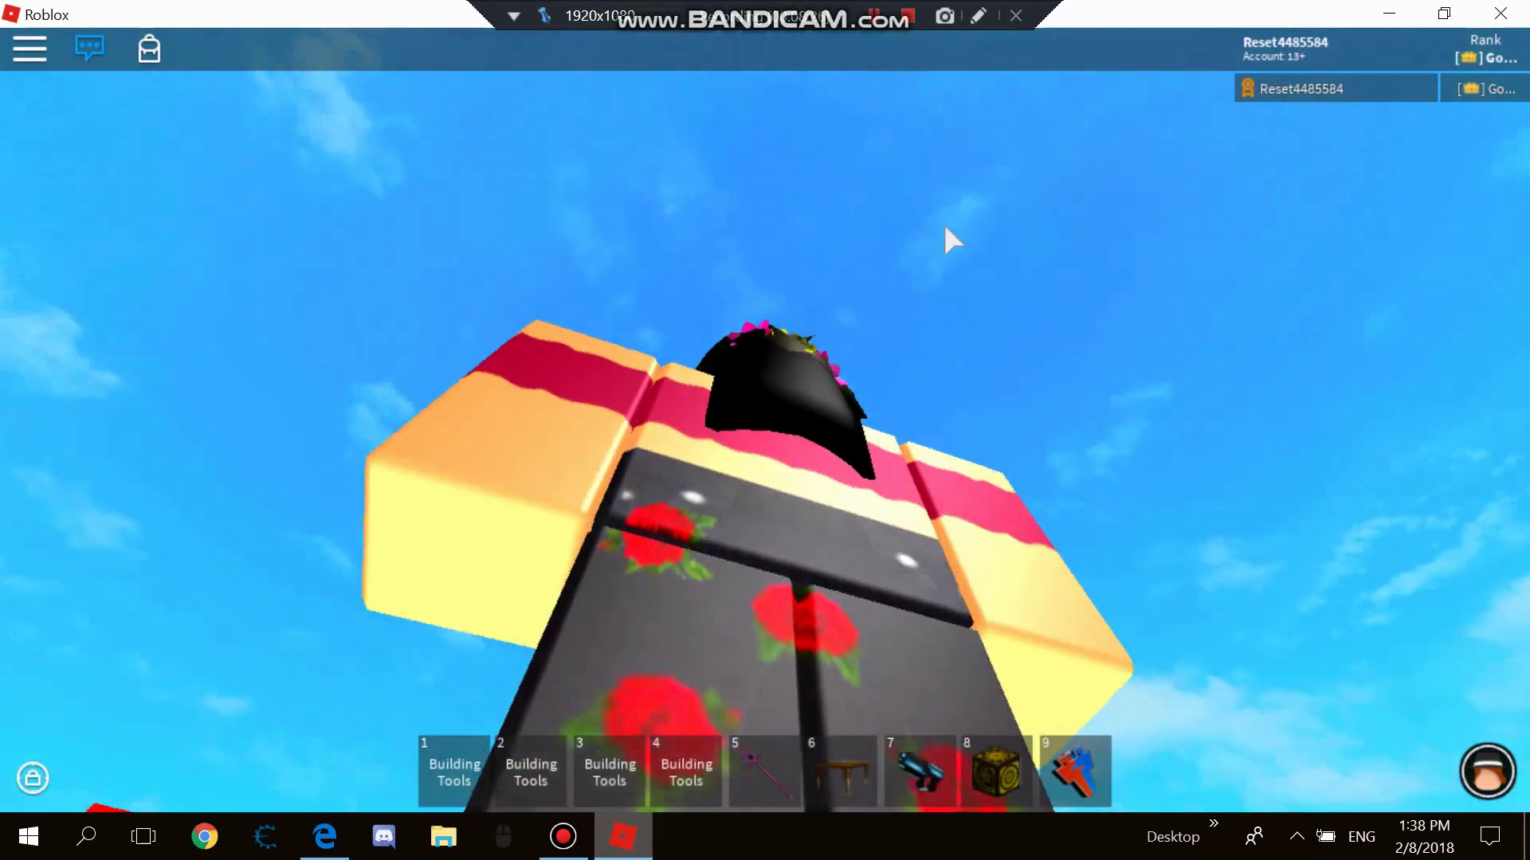
{"action": "key", "text": "Right"}
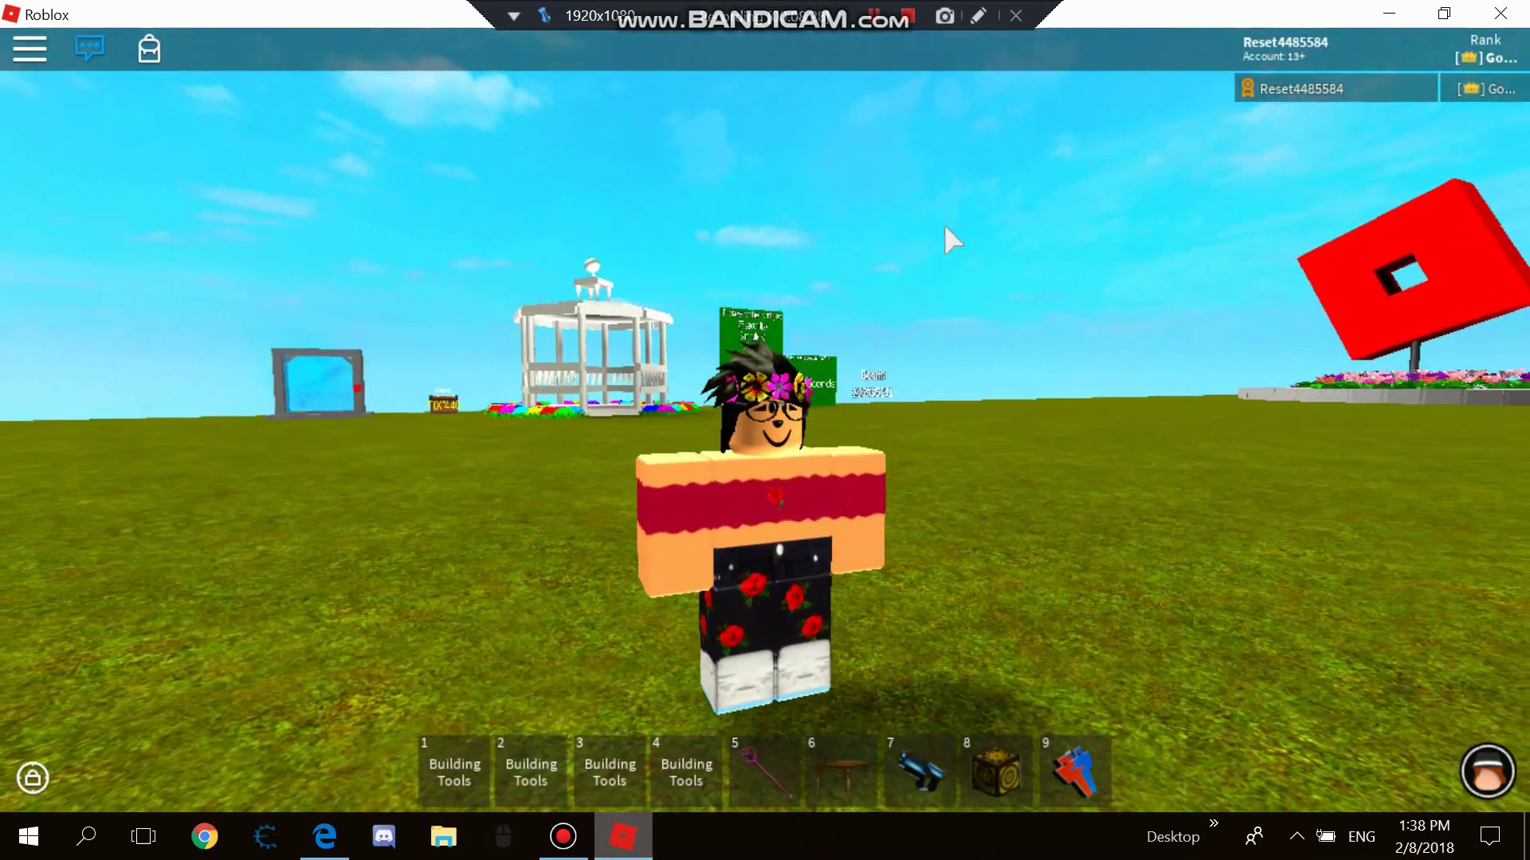
{"action": "key", "text": "Left"}
{"action": "key", "text": "s"}
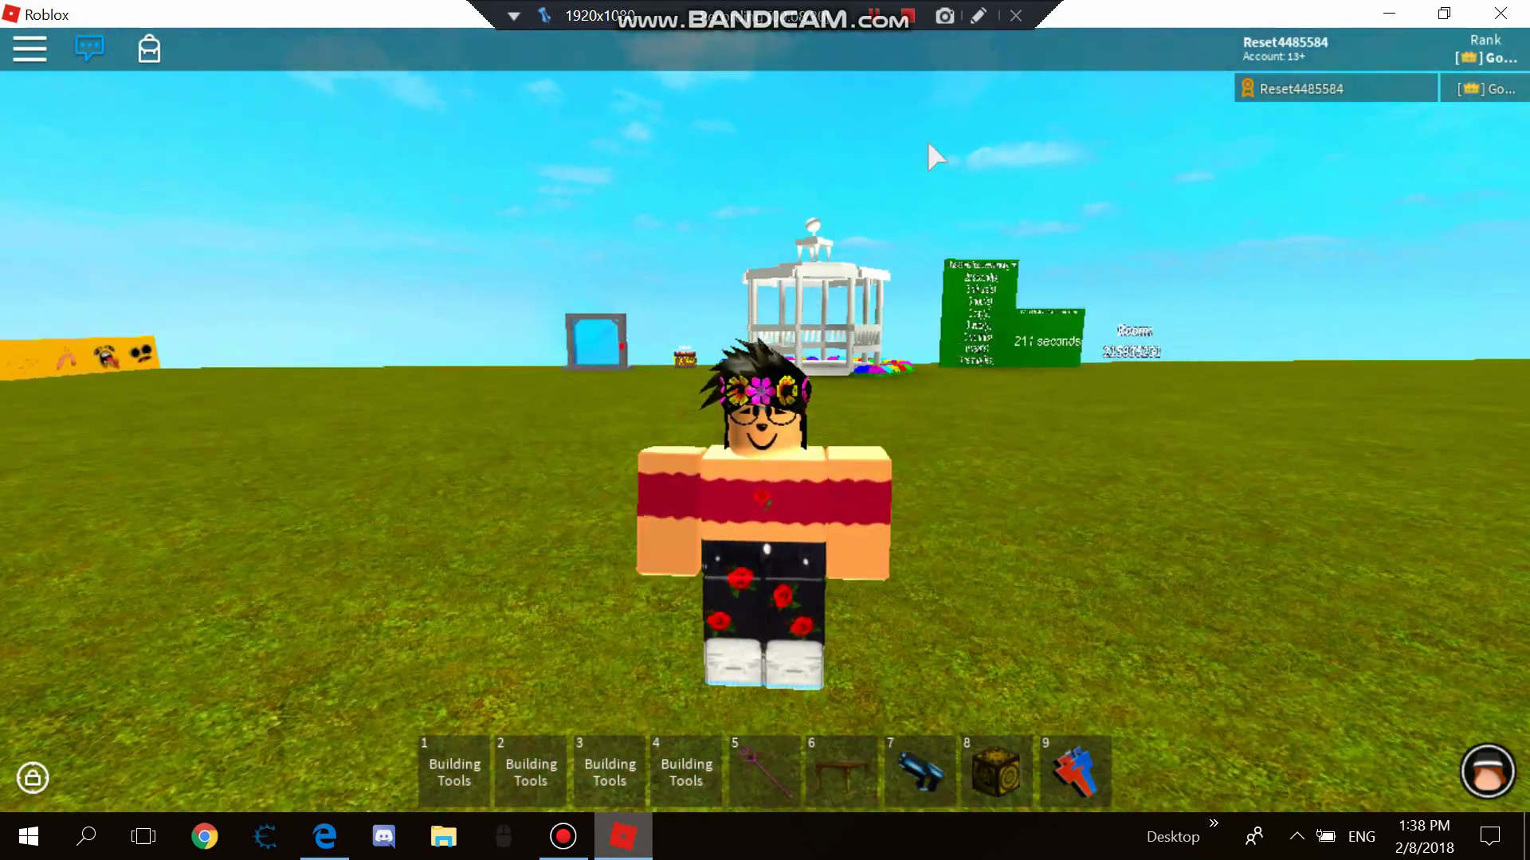